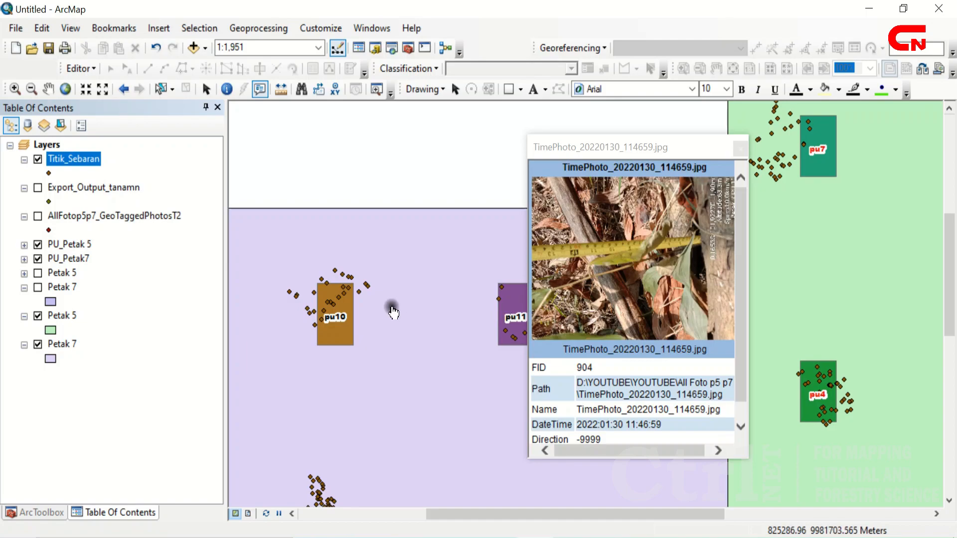
View the photo pop-up of a point just outside the upper edge of plot pu10, and close it.
{"action": "left_click", "coordinate": [359, 293]}
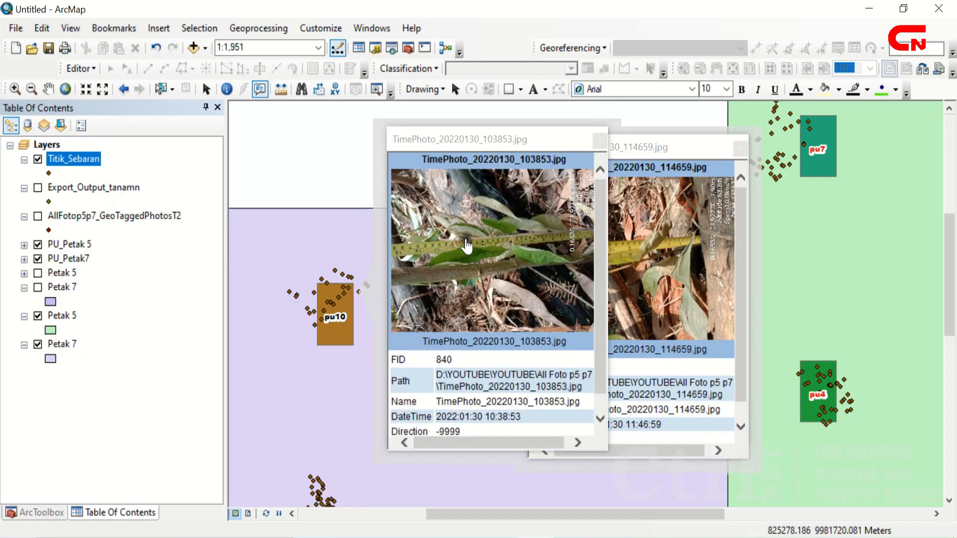
{"action": "left_click", "coordinate": [601, 141]}
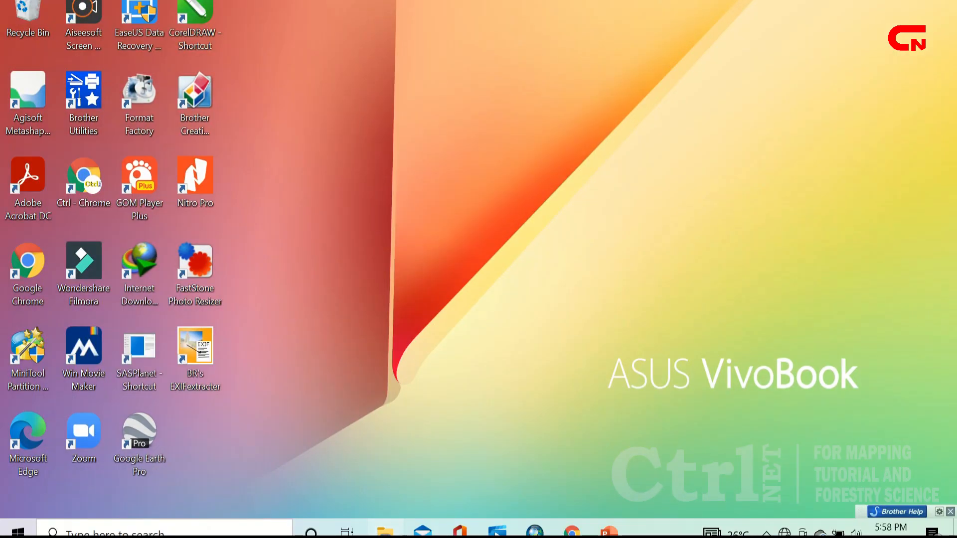
Switch to File Explorer, open the All Foto p5 p7 folder and look through its field photos.
{"action": "left_click", "coordinate": [383, 533]}
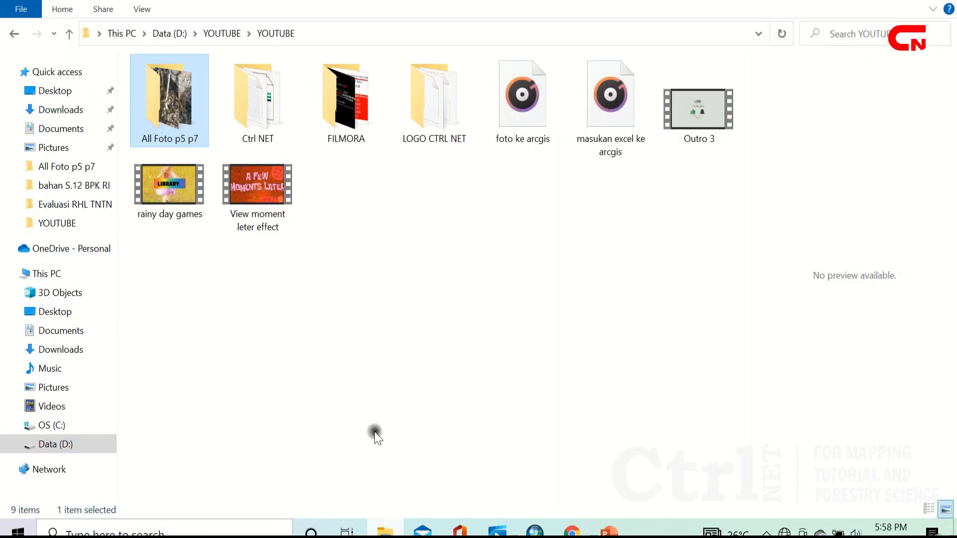
{"action": "double_click", "coordinate": [194, 128]}
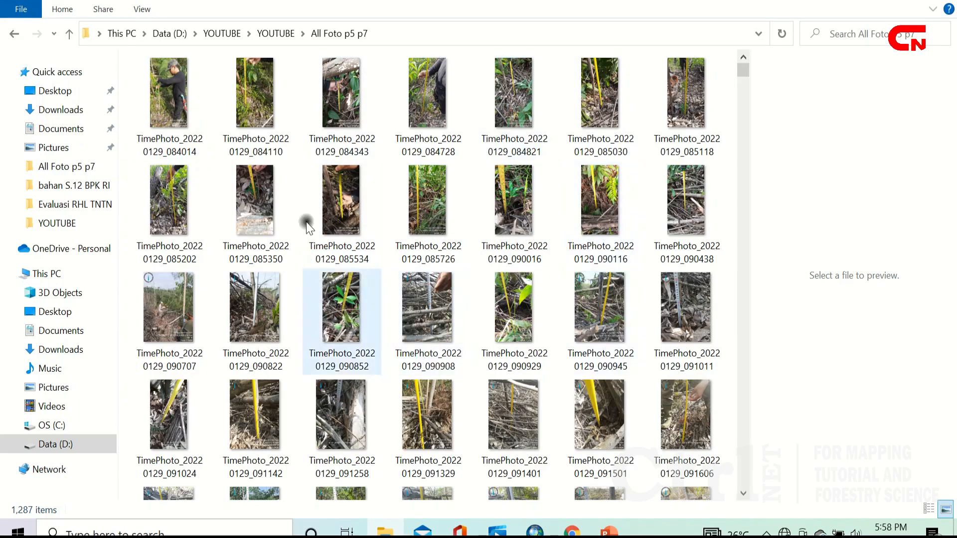
{"action": "left_click_drag", "start_coordinate": [743, 75], "coordinate": [745, 210]}
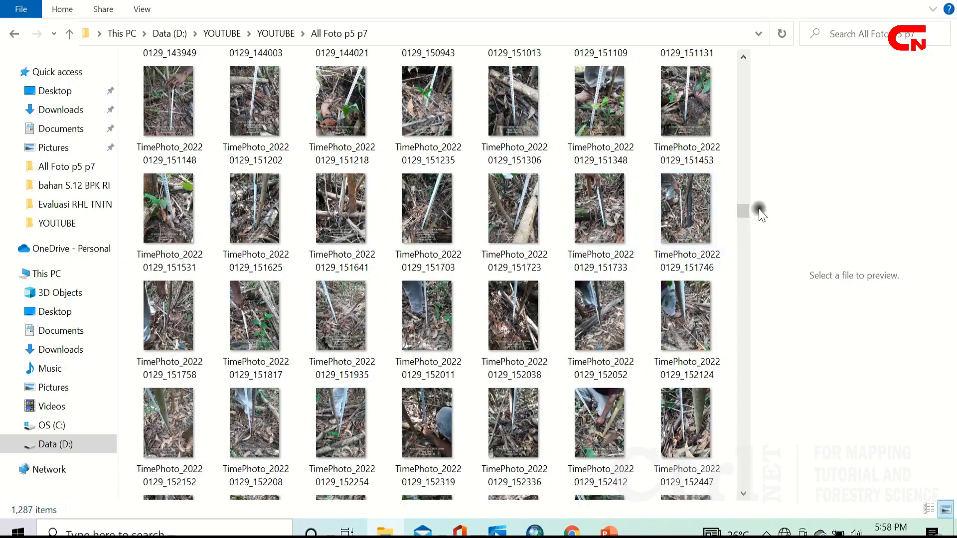
{"action": "left_click_drag", "start_coordinate": [746, 215], "coordinate": [733, 63]}
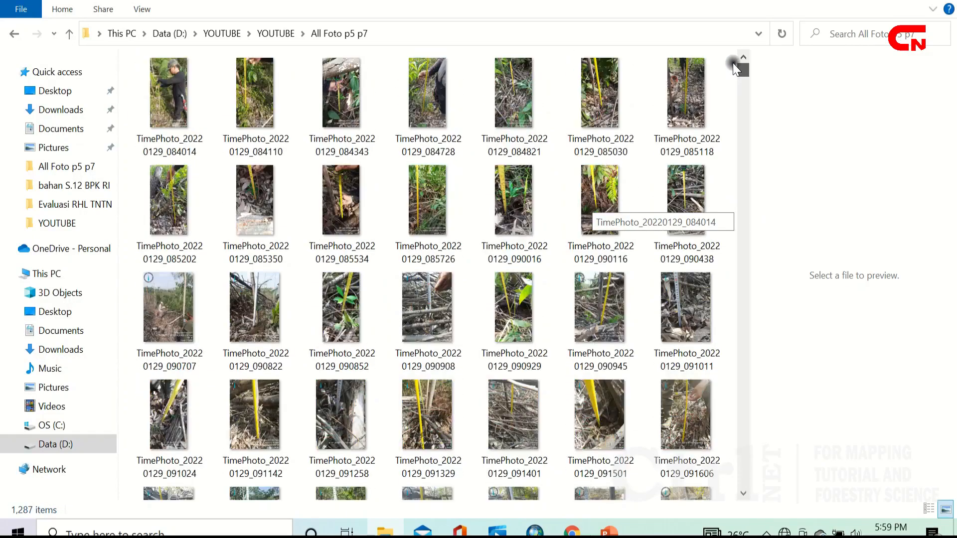
Open TimePhoto_20220129_084014 in Photos, examine the plant and the date and coordinate stamp up close, and close it.
{"action": "left_click", "coordinate": [190, 82]}
{"action": "right_click", "coordinate": [190, 82]}
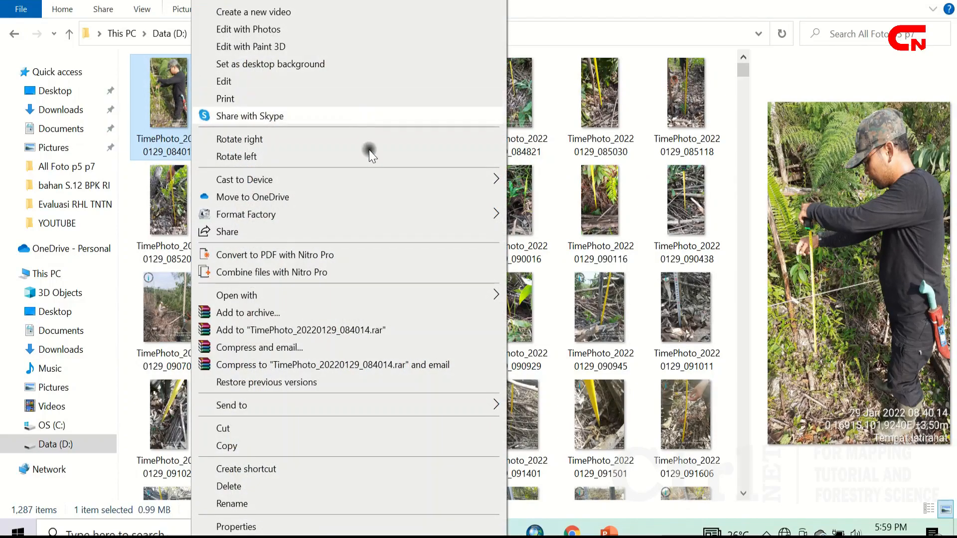
{"action": "mouse_move", "coordinate": [447, 298]}
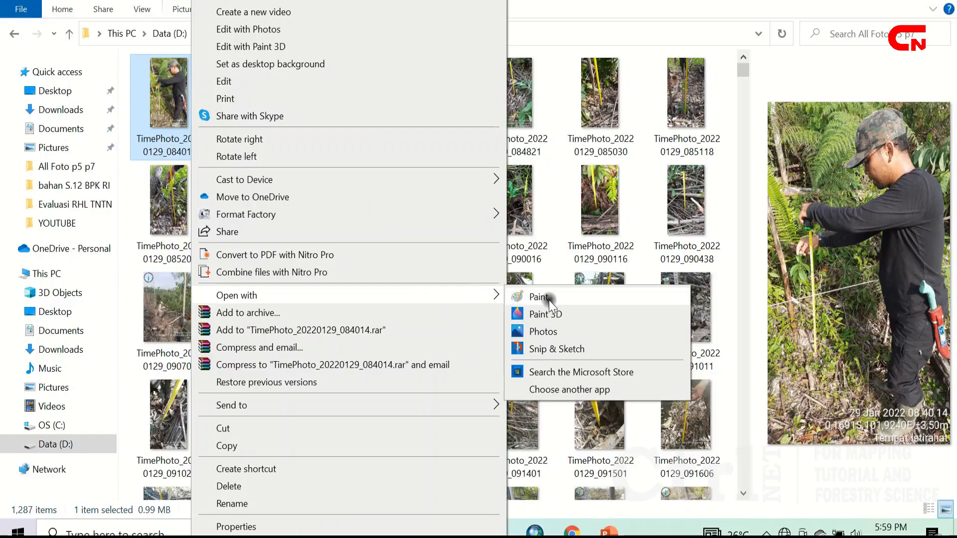
{"action": "left_click", "coordinate": [562, 333]}
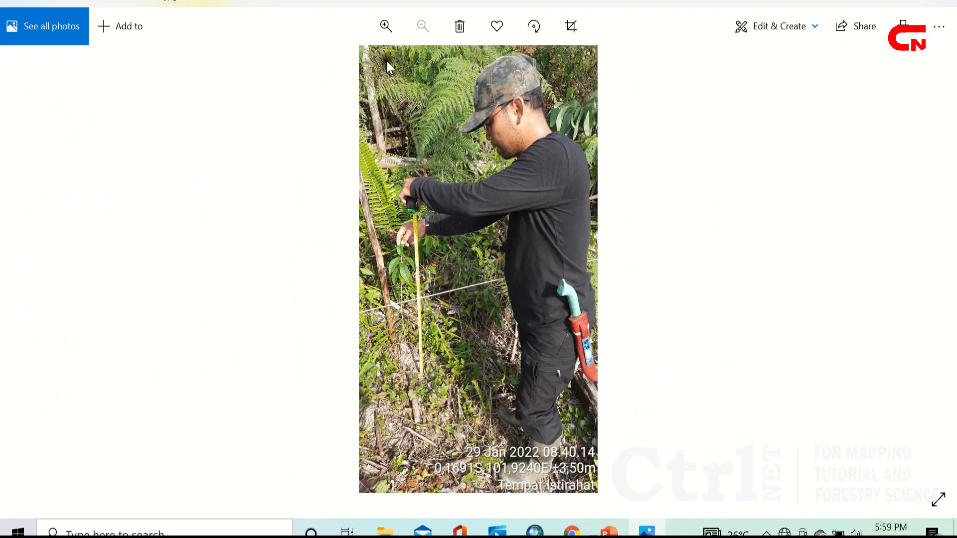
{"action": "left_click", "coordinate": [382, 27]}
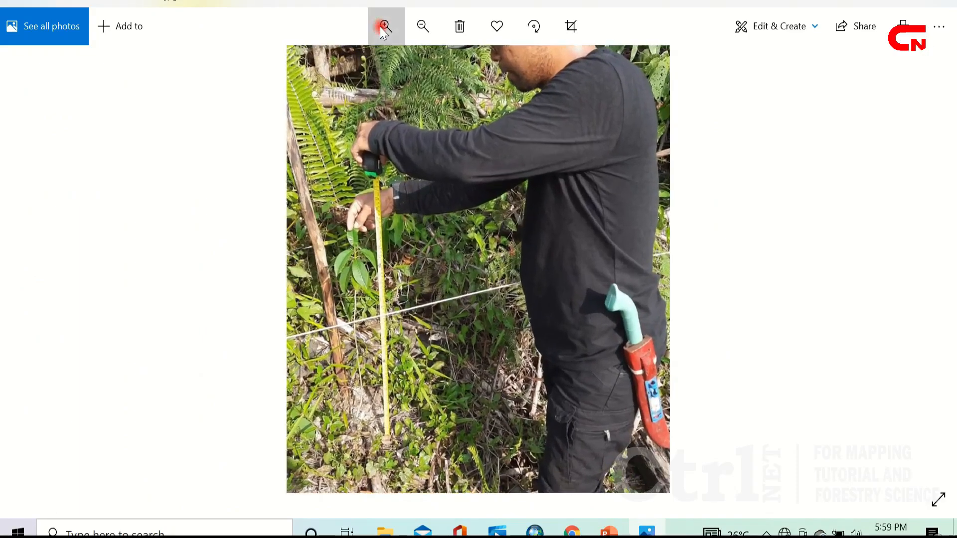
{"action": "left_click", "coordinate": [384, 26]}
{"action": "left_click_drag", "start_coordinate": [578, 310], "coordinate": [546, 130]}
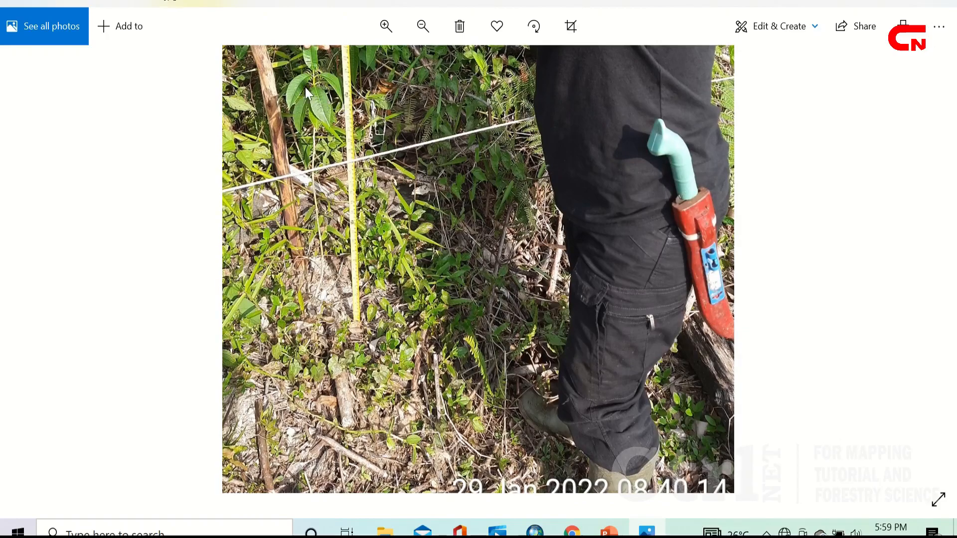
{"action": "left_click_drag", "start_coordinate": [460, 336], "coordinate": [440, 183]}
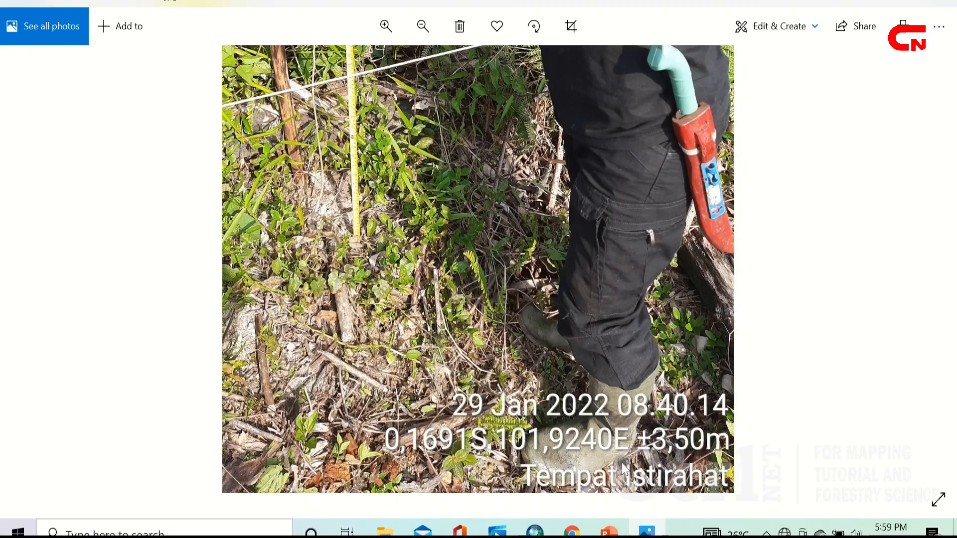
{"action": "left_click", "coordinate": [943, 4]}
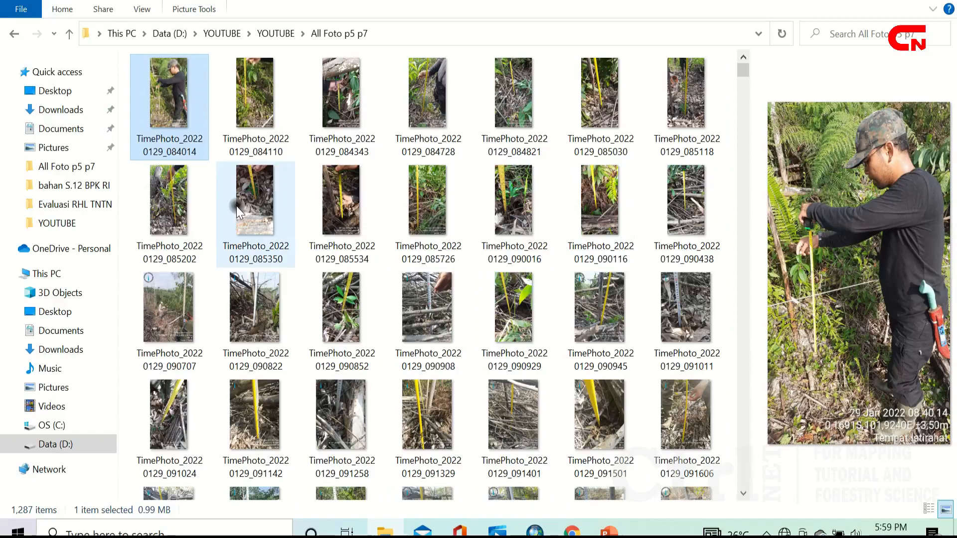
Inspect the GPS latitude and longitude in the file properties of TimePhoto_20220129_084014, and close the properties.
{"action": "right_click", "coordinate": [184, 109]}
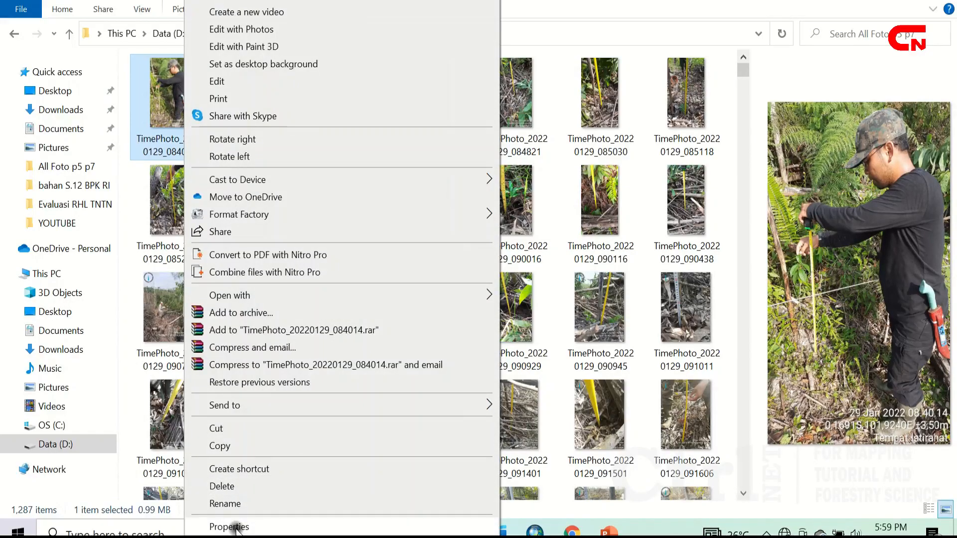
{"action": "left_click", "coordinate": [237, 527]}
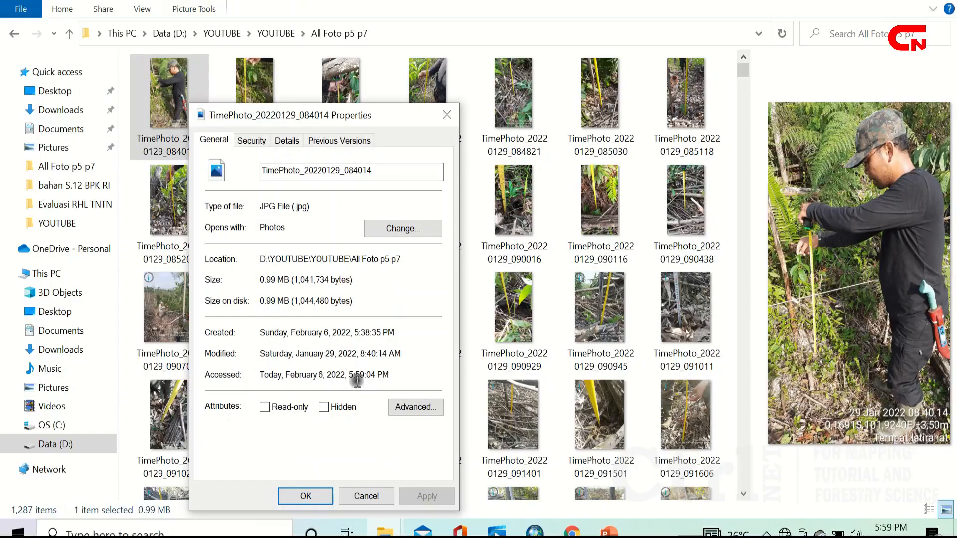
{"action": "left_click", "coordinate": [246, 140]}
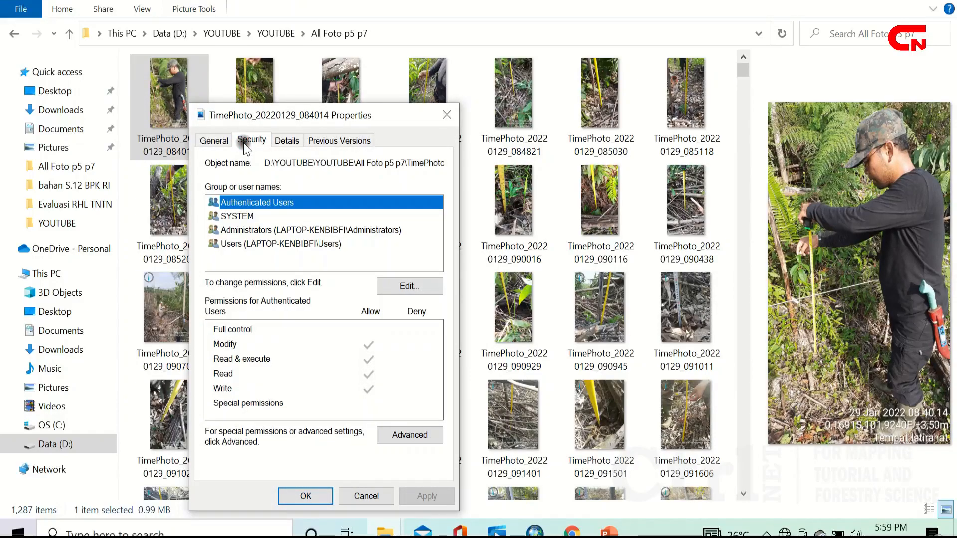
{"action": "left_click", "coordinate": [285, 141]}
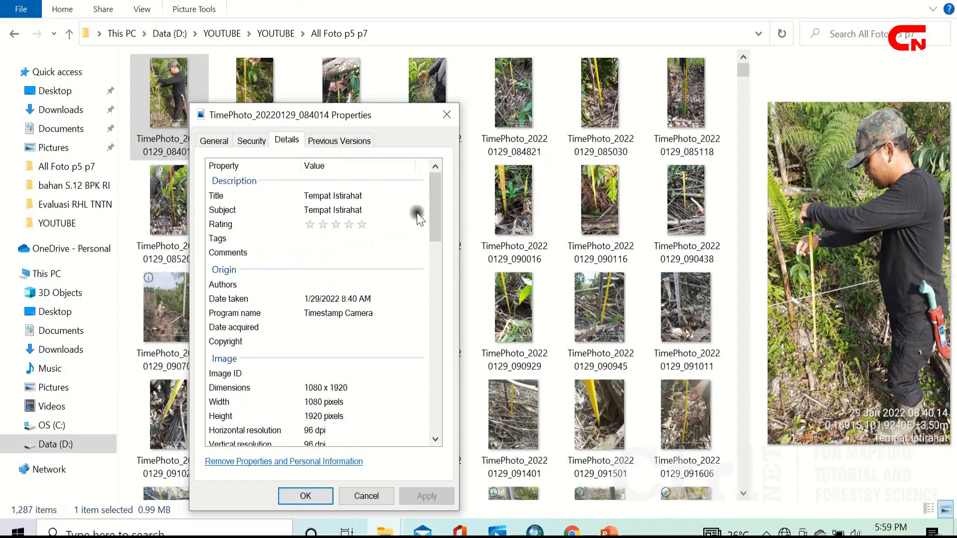
{"action": "left_click_drag", "start_coordinate": [433, 222], "coordinate": [418, 376]}
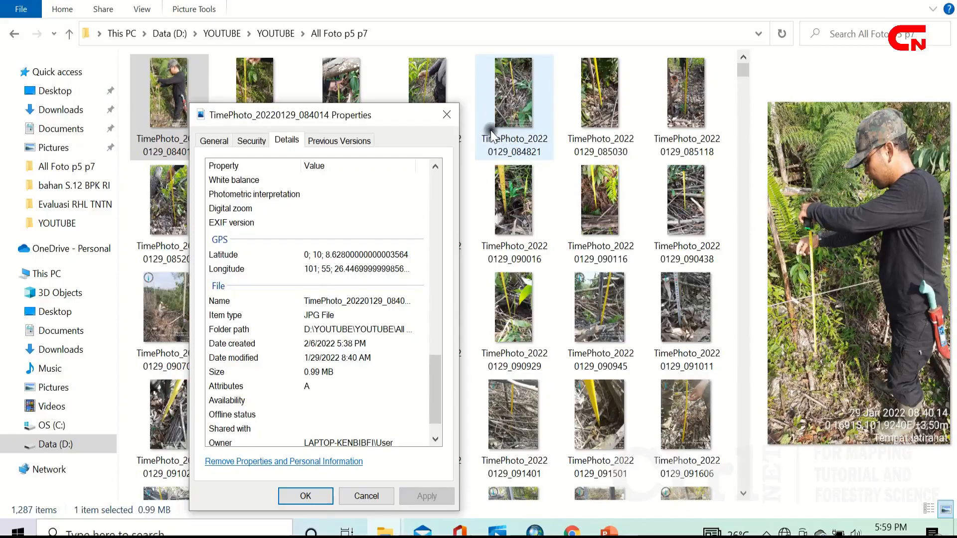
{"action": "left_click", "coordinate": [450, 120]}
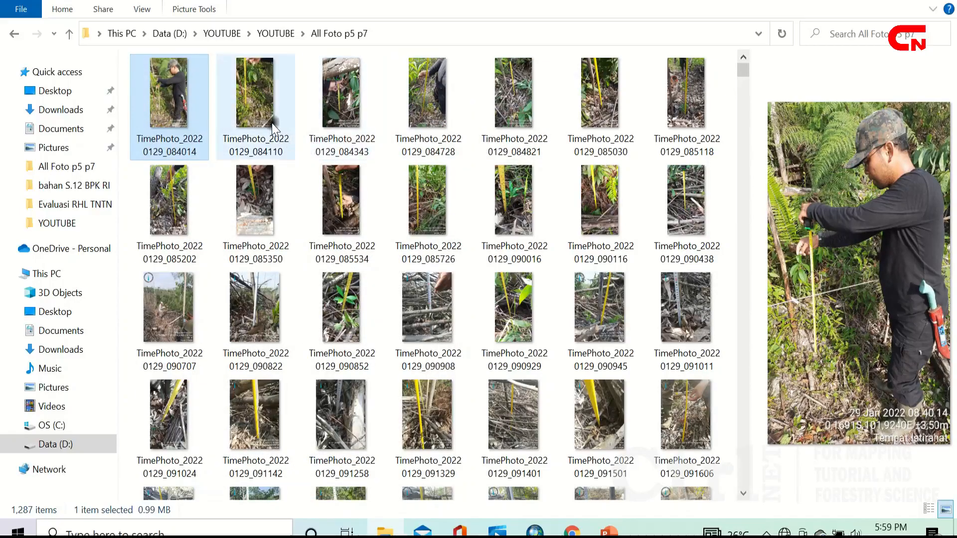
Open TimePhoto_20220129_084110, examine the seedling against the measuring tape and the coordinate stamp, and close the photo.
{"action": "double_click", "coordinate": [256, 108]}
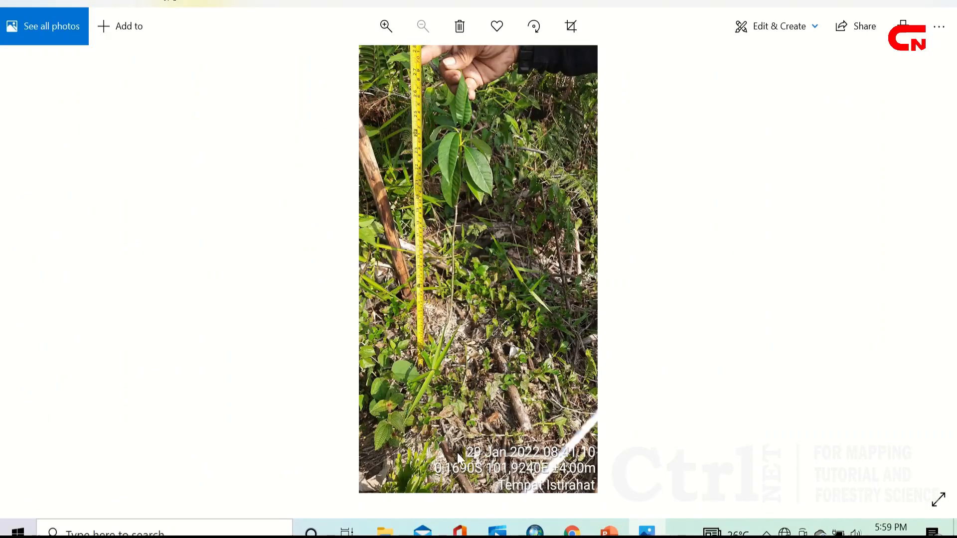
{"action": "left_click", "coordinate": [386, 27]}
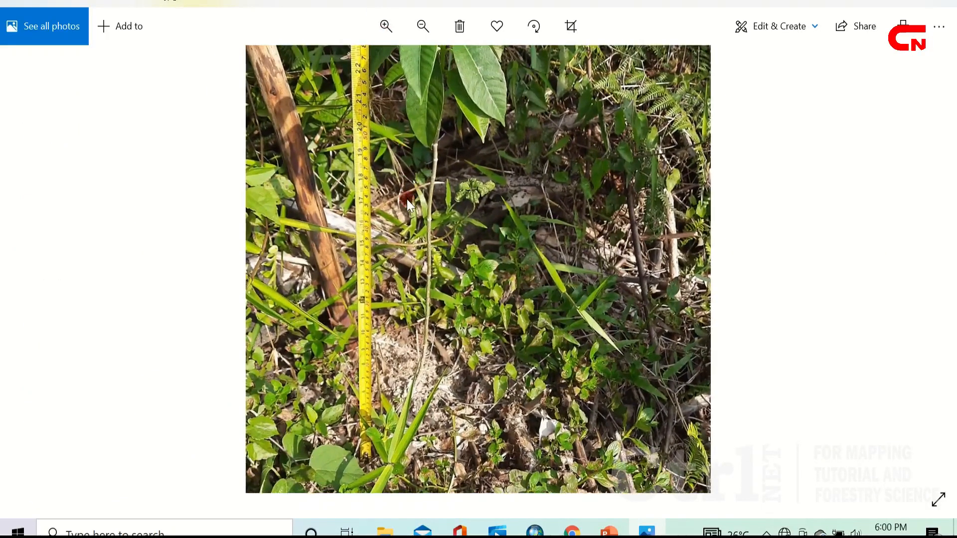
{"action": "left_click_drag", "start_coordinate": [406, 199], "coordinate": [427, 311]}
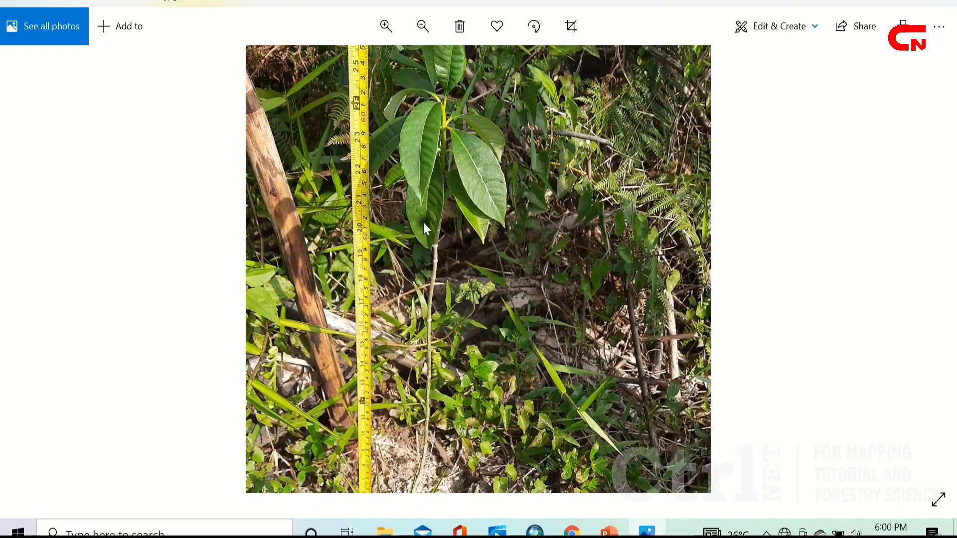
{"action": "left_click_drag", "start_coordinate": [441, 100], "coordinate": [446, 121]}
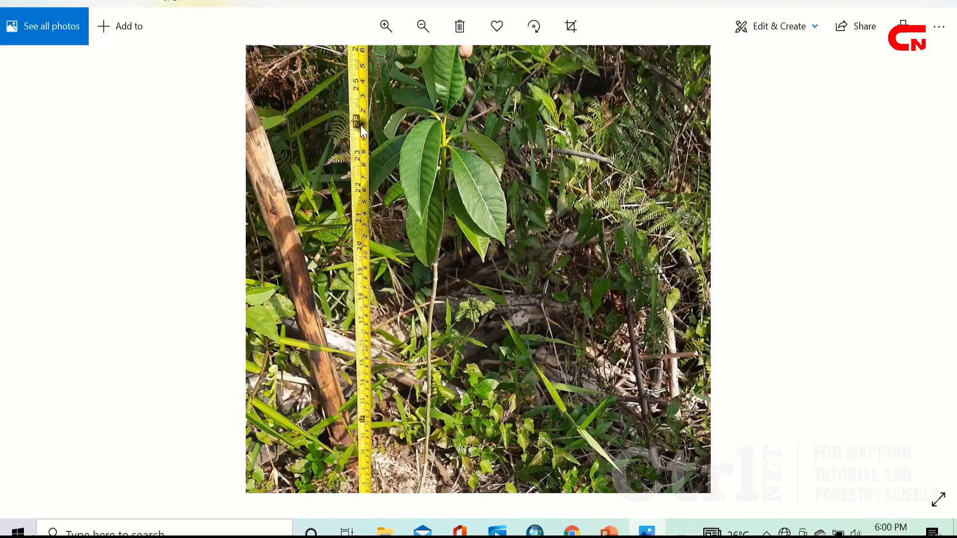
{"action": "left_click_drag", "start_coordinate": [499, 271], "coordinate": [489, 105]}
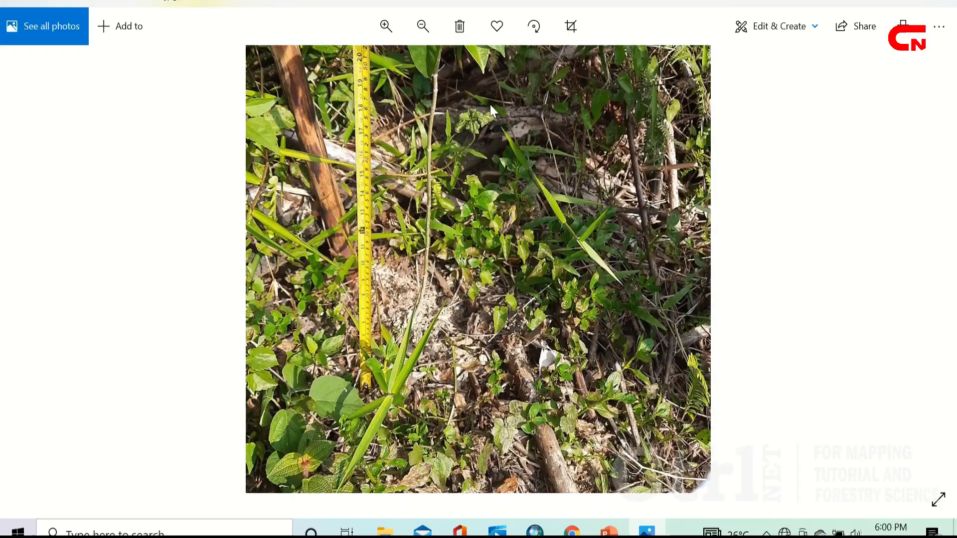
{"action": "left_click_drag", "start_coordinate": [506, 286], "coordinate": [483, 120]}
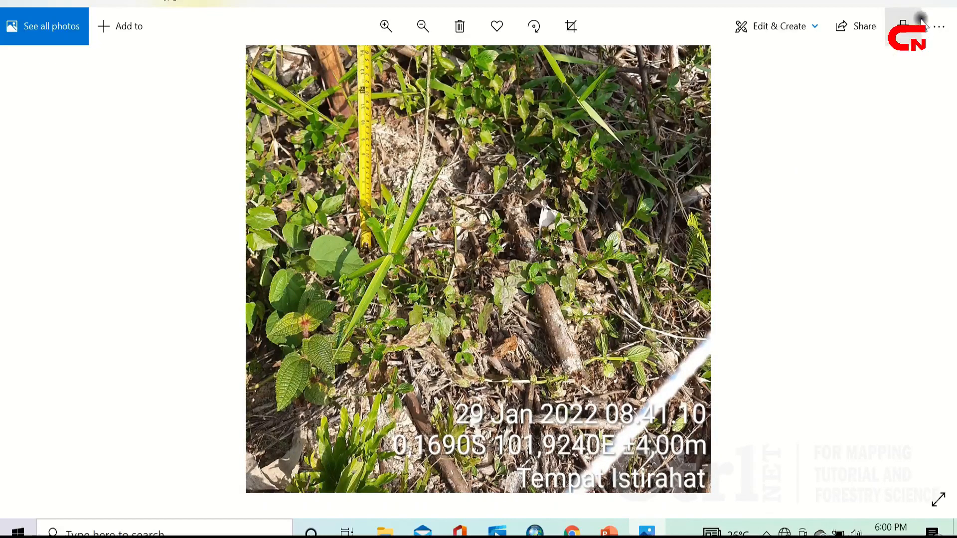
{"action": "left_click", "coordinate": [944, 11]}
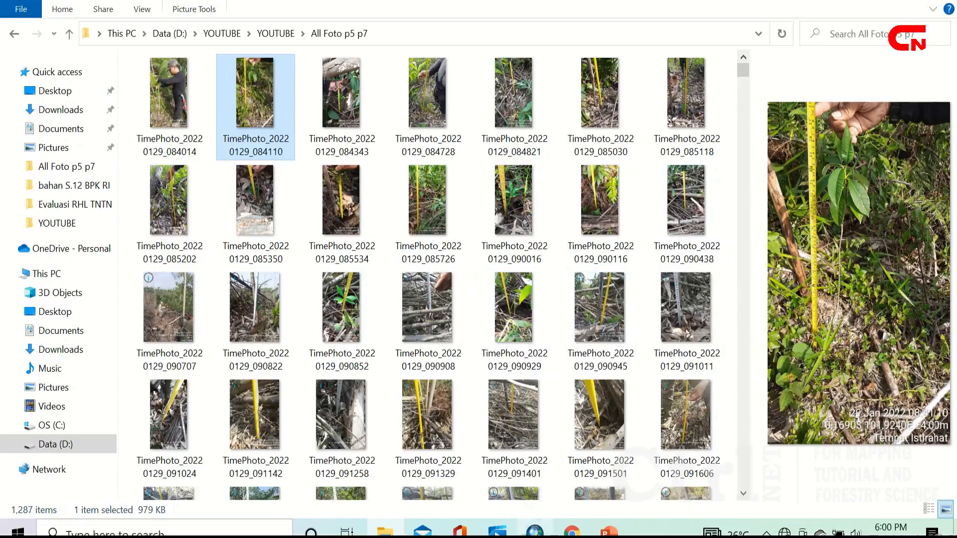
Switch to ArcMap and open the GeoTagged Photos To Points tool from the Photos toolset of Data Management Tools.
{"action": "left_click", "coordinate": [535, 531]}
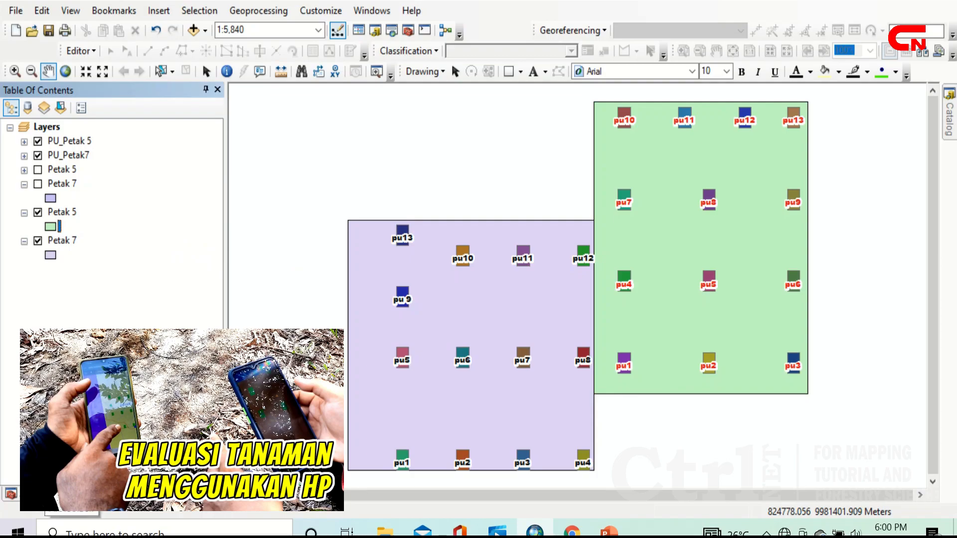
{"action": "left_click", "coordinate": [44, 494]}
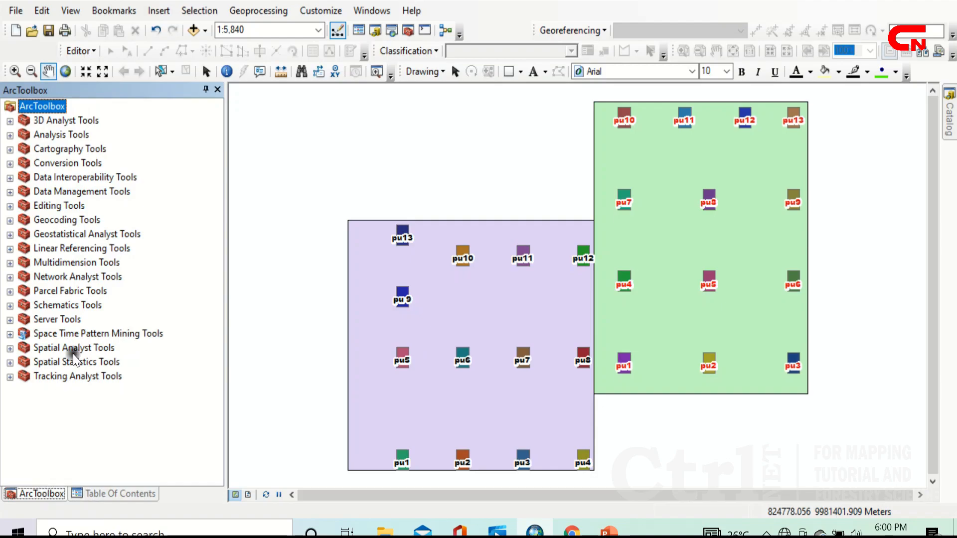
{"action": "double_click", "coordinate": [116, 192]}
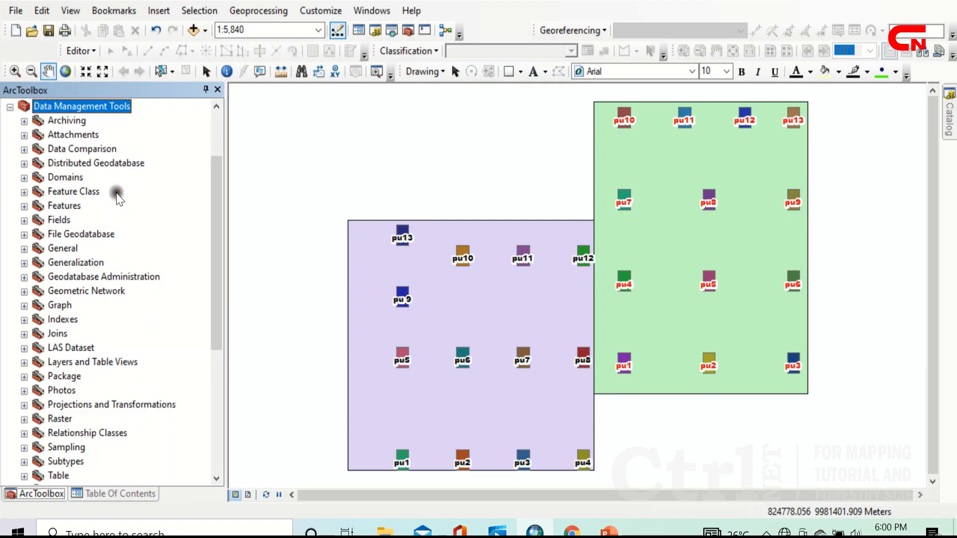
{"action": "double_click", "coordinate": [72, 391]}
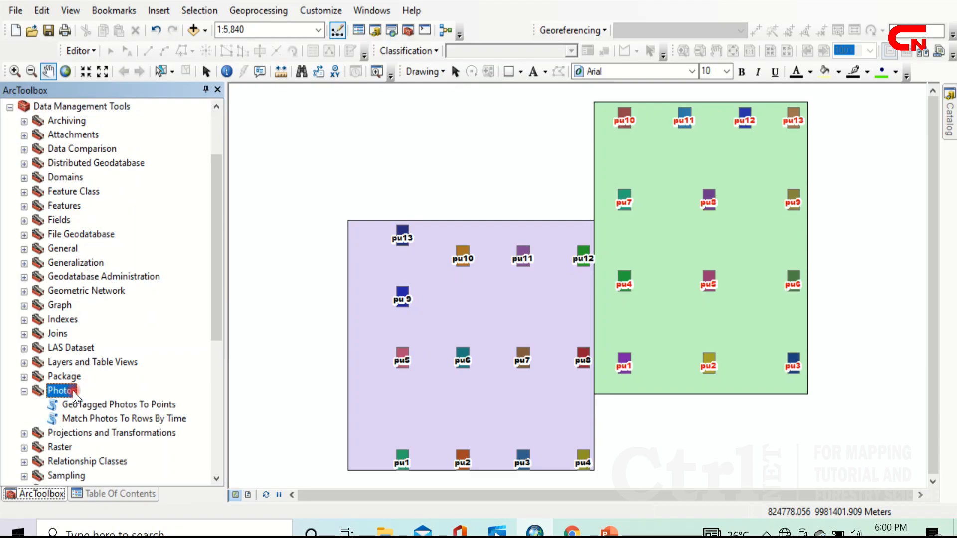
{"action": "left_click_drag", "start_coordinate": [214, 310], "coordinate": [218, 346]}
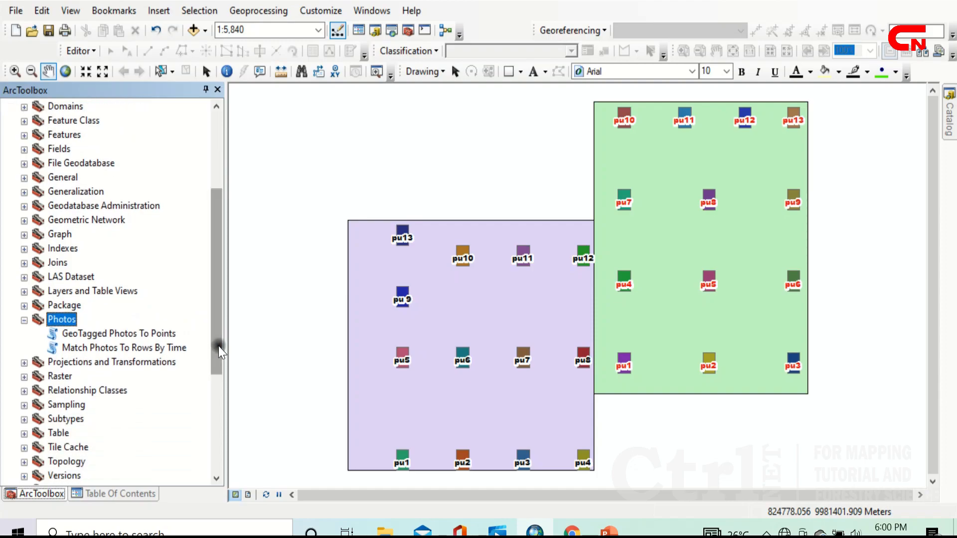
{"action": "left_click", "coordinate": [148, 334]}
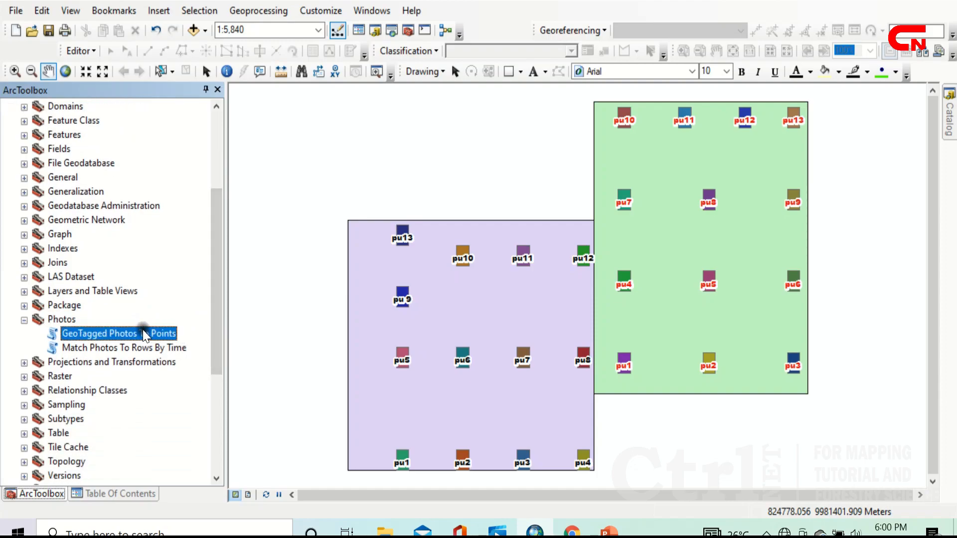
{"action": "double_click", "coordinate": [143, 334]}
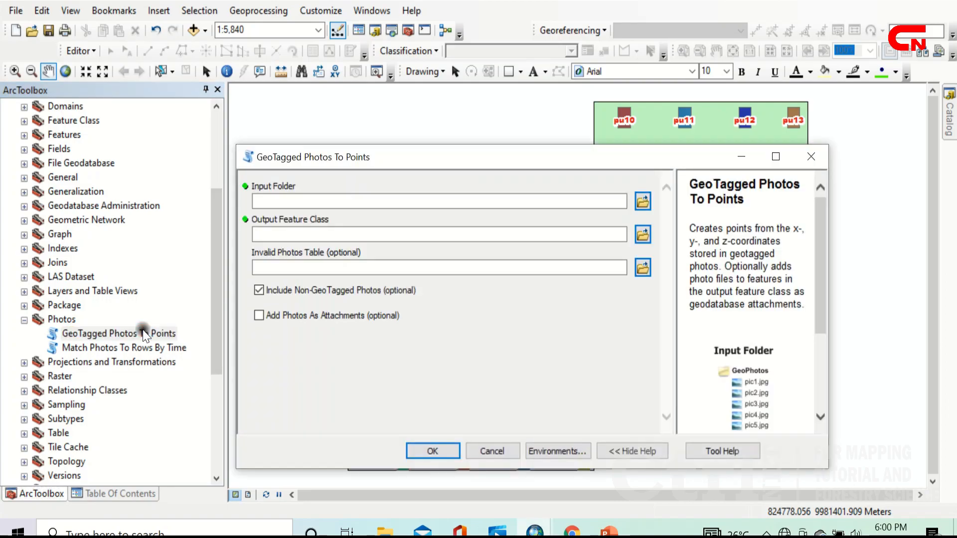
Browse for the tool's input folder and select All Foto p5 p7 in D:\YOUTUBE\YOUTUBE.
{"action": "left_click", "coordinate": [642, 200]}
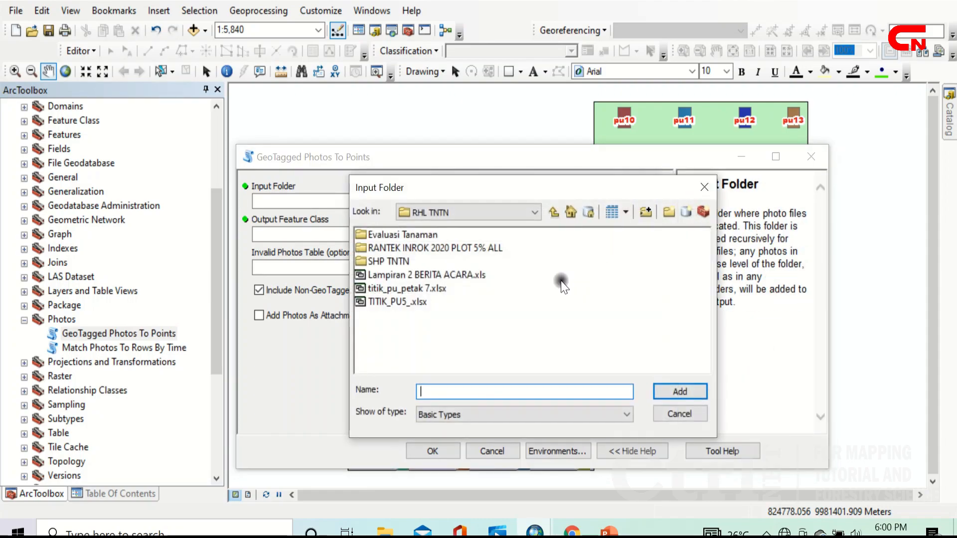
{"action": "left_click", "coordinate": [535, 214]}
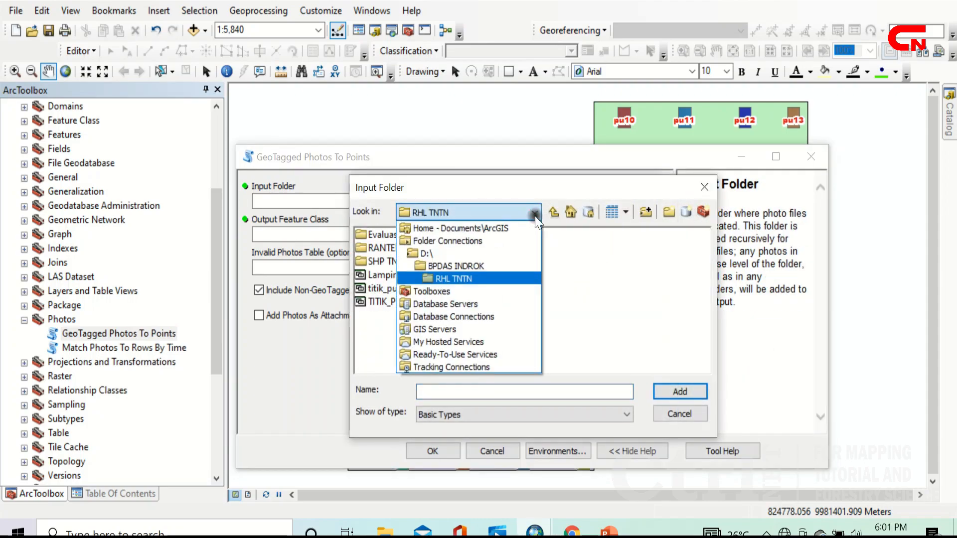
{"action": "left_click", "coordinate": [482, 253]}
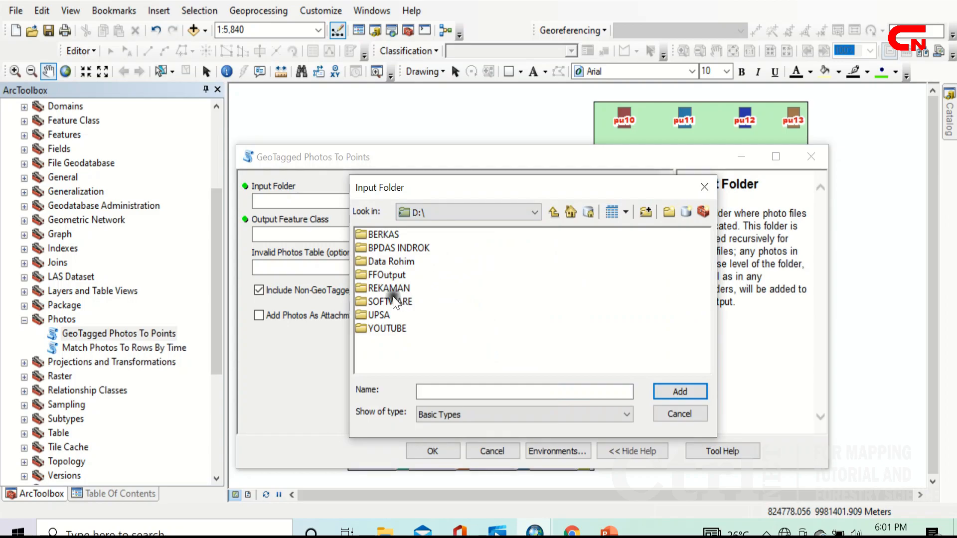
{"action": "double_click", "coordinate": [384, 329]}
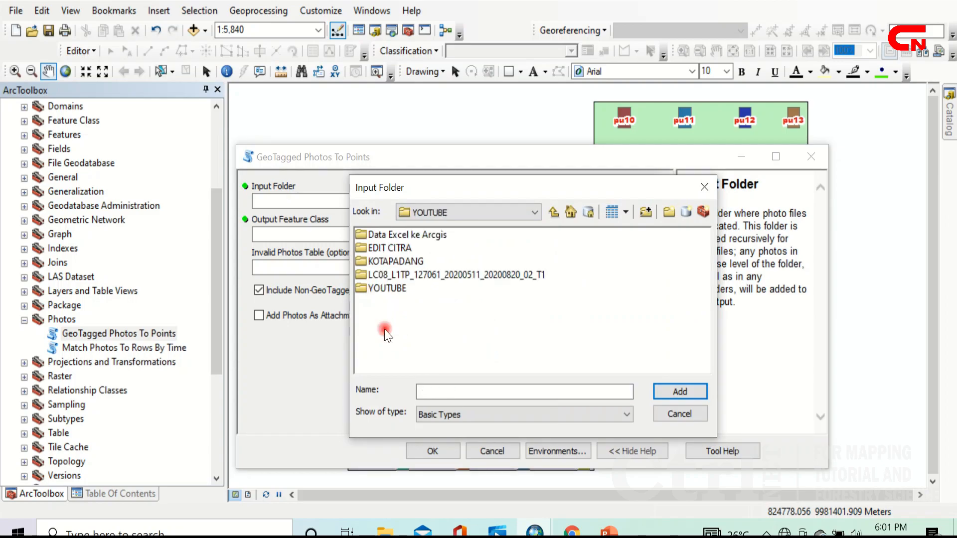
{"action": "double_click", "coordinate": [396, 289]}
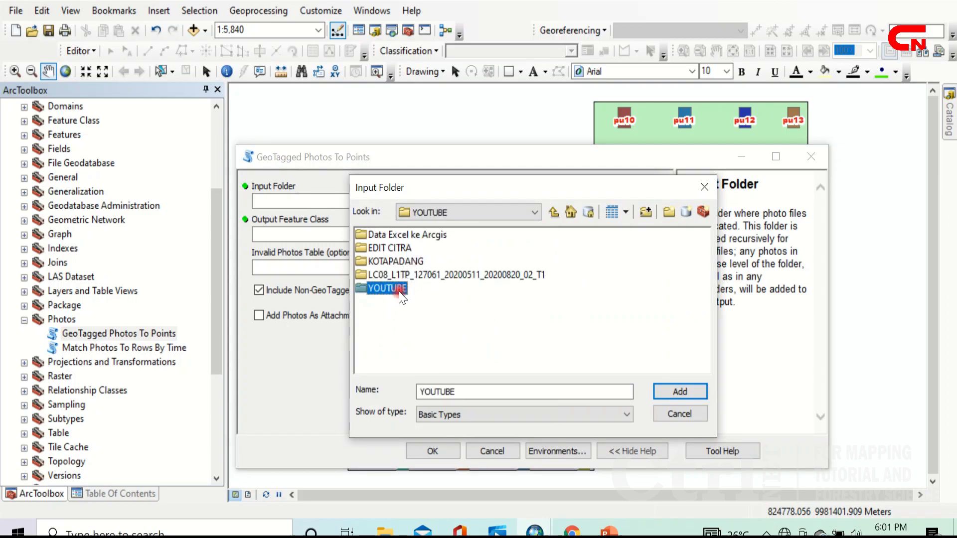
{"action": "left_click", "coordinate": [413, 235]}
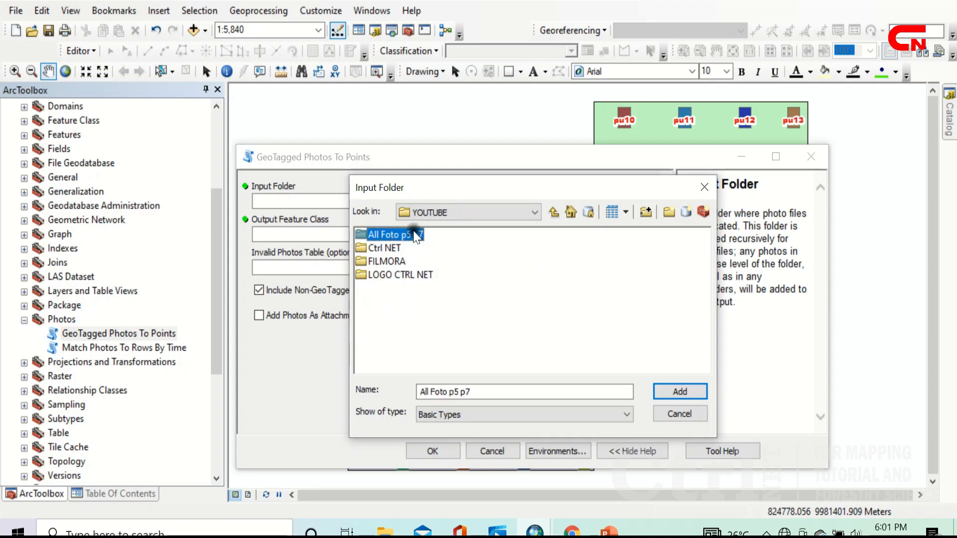
Switch to File Explorer, check the photos in the All Foto p5 p7 folder, and return to the GeoTagged Photos To Points tool.
{"action": "left_click", "coordinate": [386, 530]}
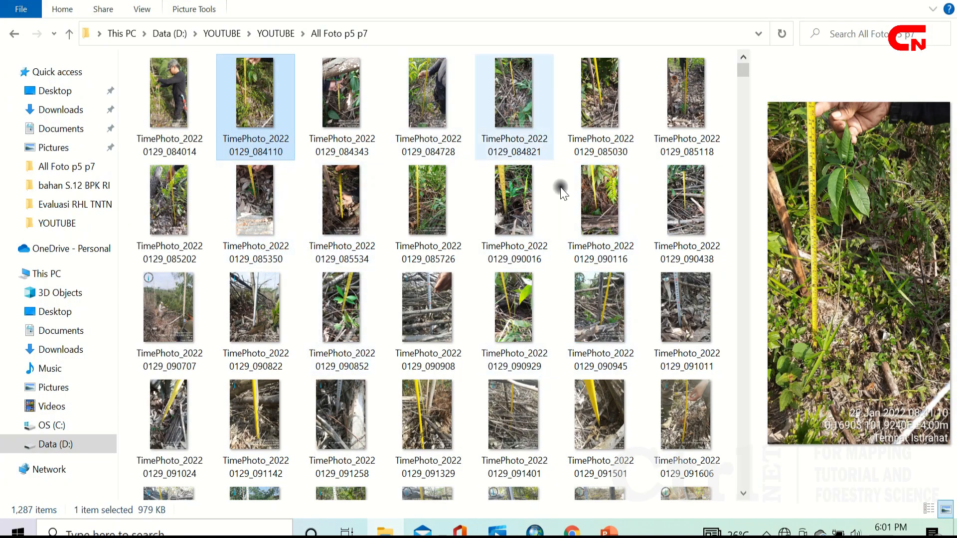
{"action": "mouse_move", "coordinate": [570, 248]}
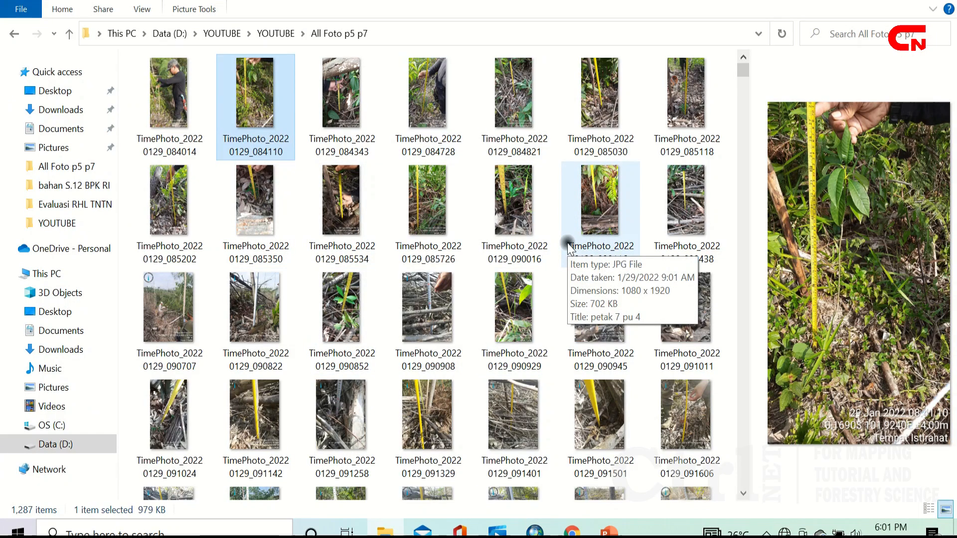
{"action": "left_click", "coordinate": [535, 530]}
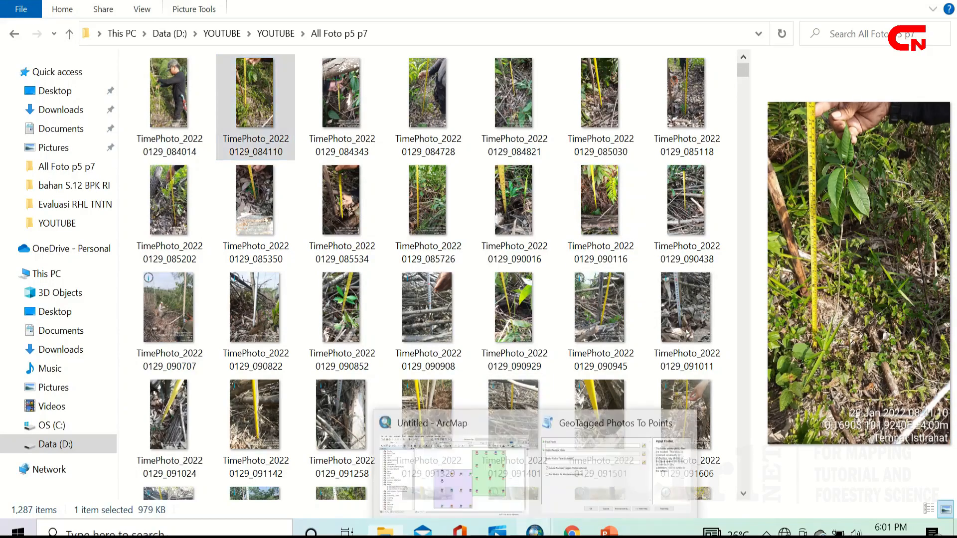
{"action": "left_click", "coordinate": [573, 477]}
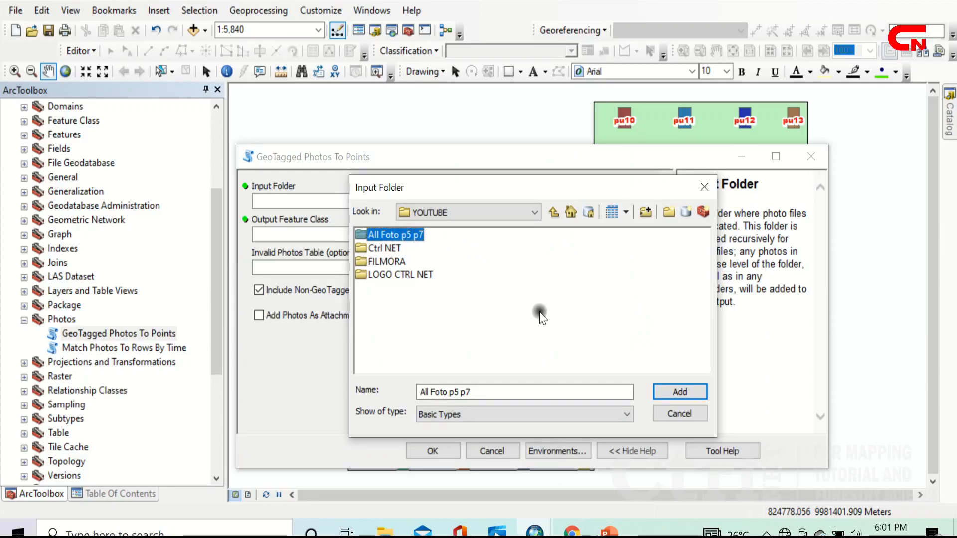
Confirm All Foto p5 p7 as input folder, enable adding photos as attachments, and run GeoTagged Photos To Points.
{"action": "left_click", "coordinate": [667, 393]}
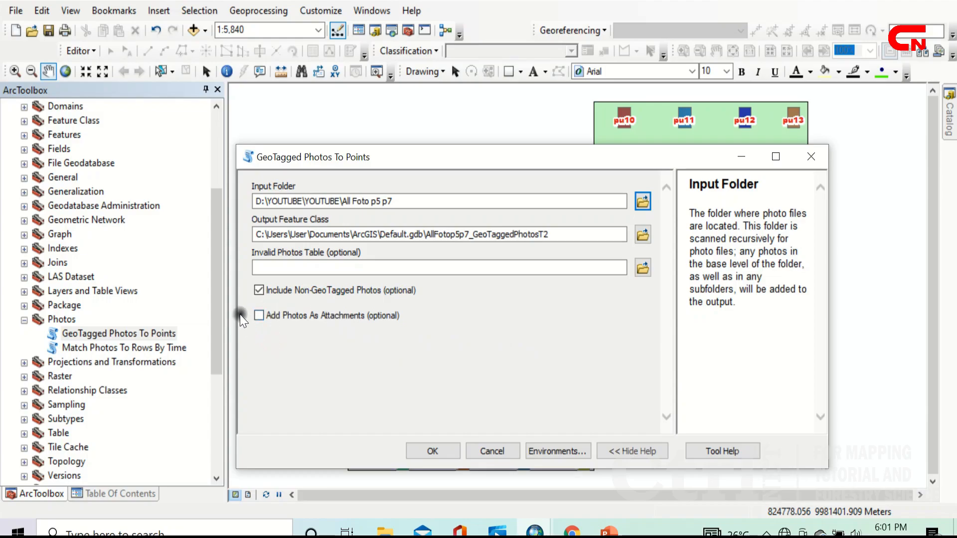
{"action": "left_click", "coordinate": [259, 315]}
{"action": "left_click", "coordinate": [428, 450]}
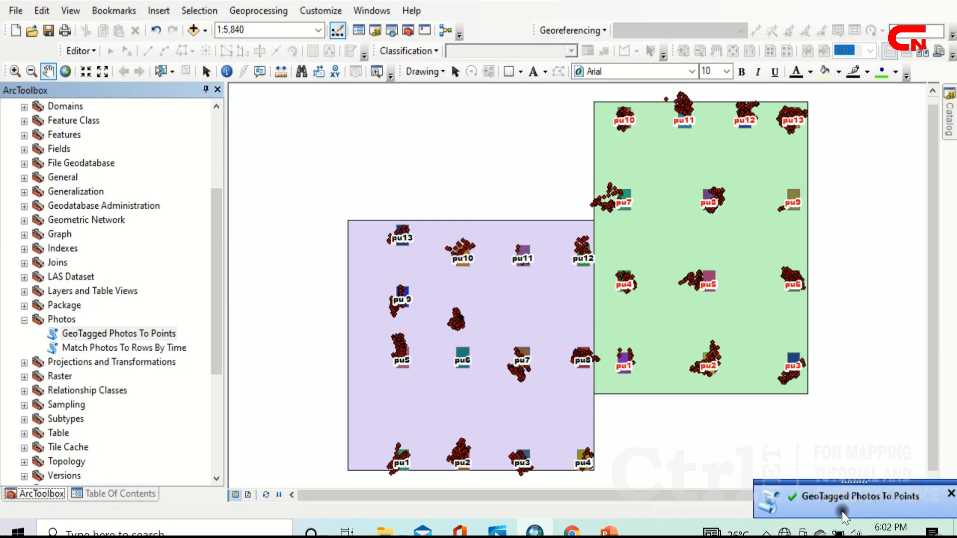
Inspect the photo points around plot pu10 in Petak 7 by opening the HTML pop-ups of two points.
{"action": "left_click", "coordinate": [144, 495]}
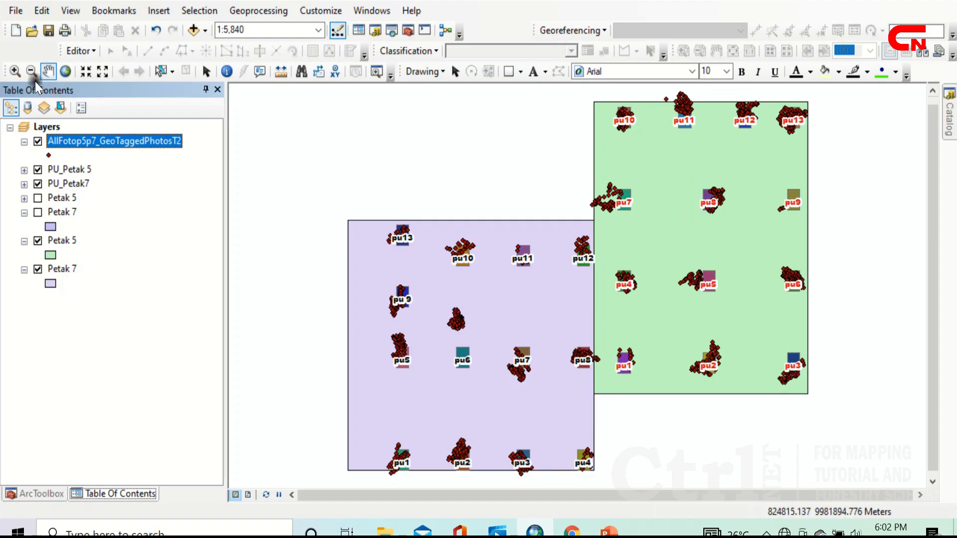
{"action": "left_click", "coordinate": [15, 72]}
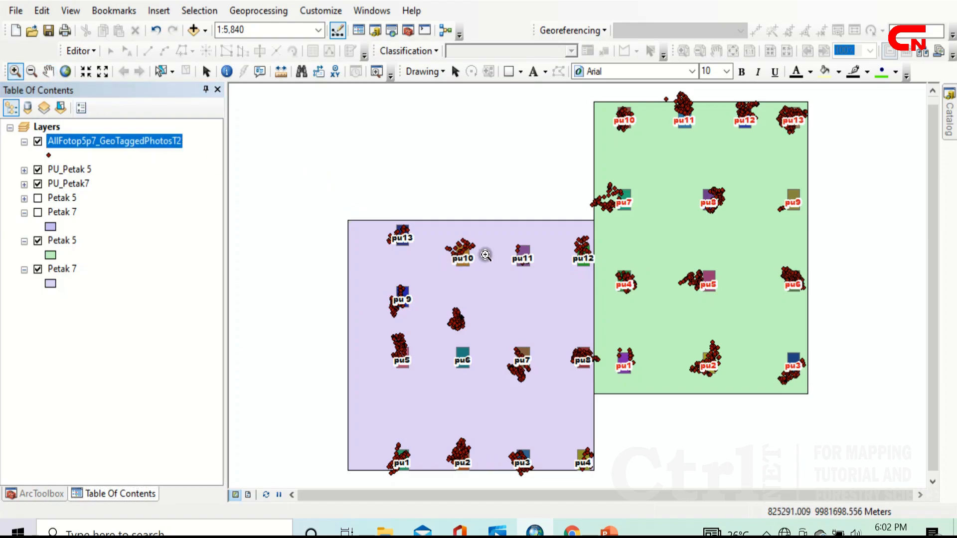
{"action": "left_click_drag", "start_coordinate": [416, 185], "coordinate": [617, 307]}
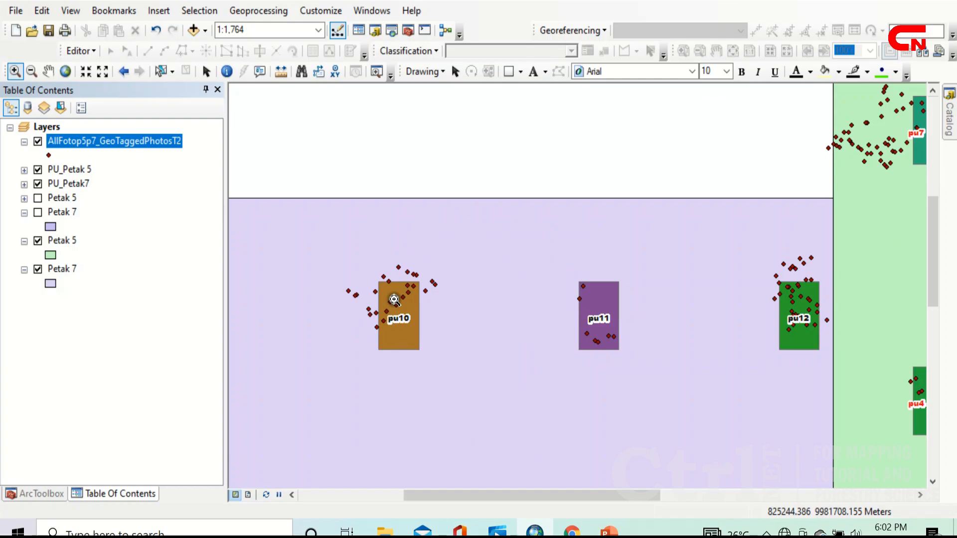
{"action": "left_click", "coordinate": [260, 71]}
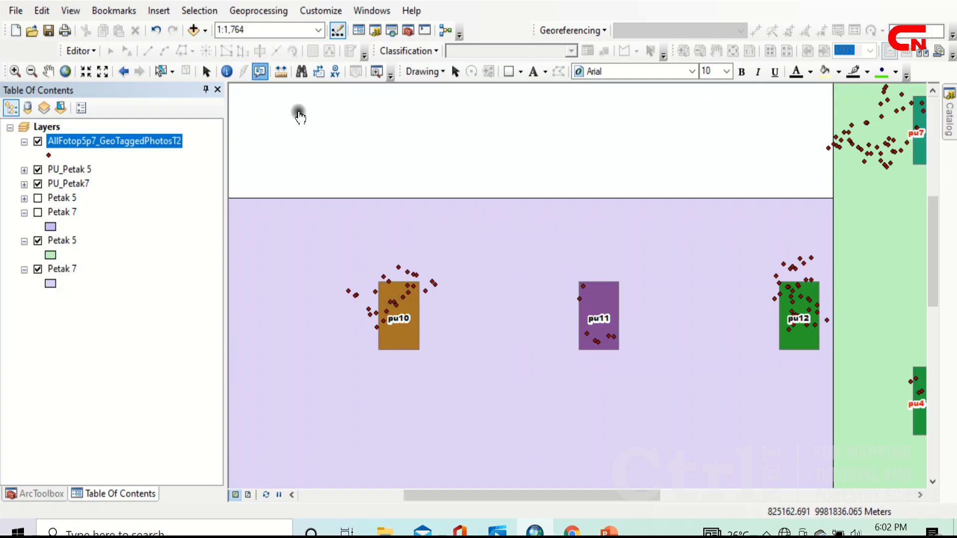
{"action": "left_click", "coordinate": [427, 297]}
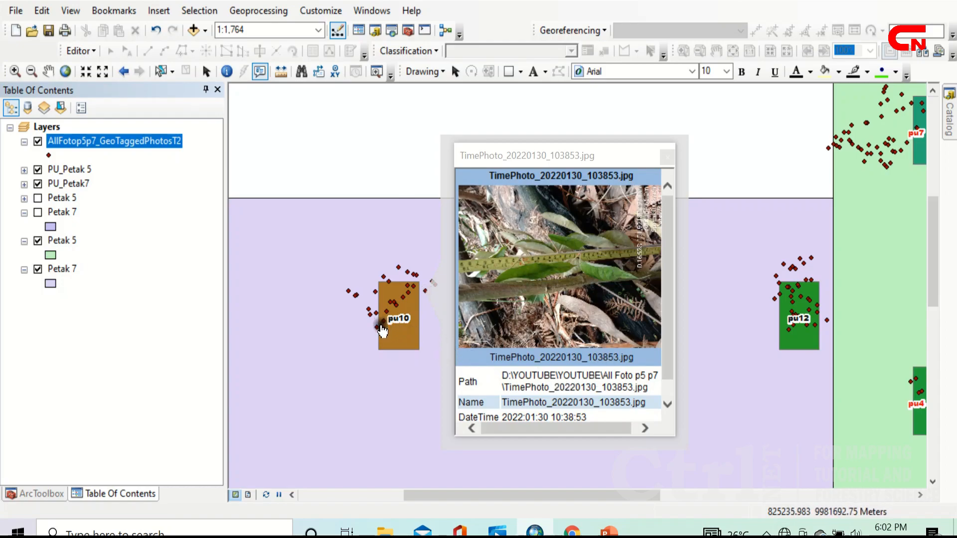
{"action": "left_click", "coordinate": [349, 295]}
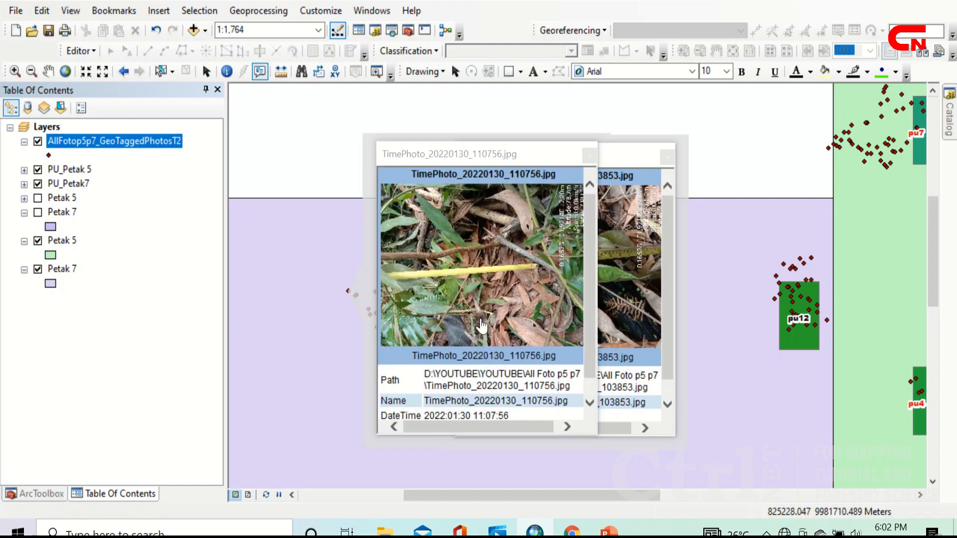
View the attached photo of TimePhoto_20220130_110756.jpg at full size, enlarge its pop-up to read the attributes, and close both pop-ups.
{"action": "left_click", "coordinate": [471, 290]}
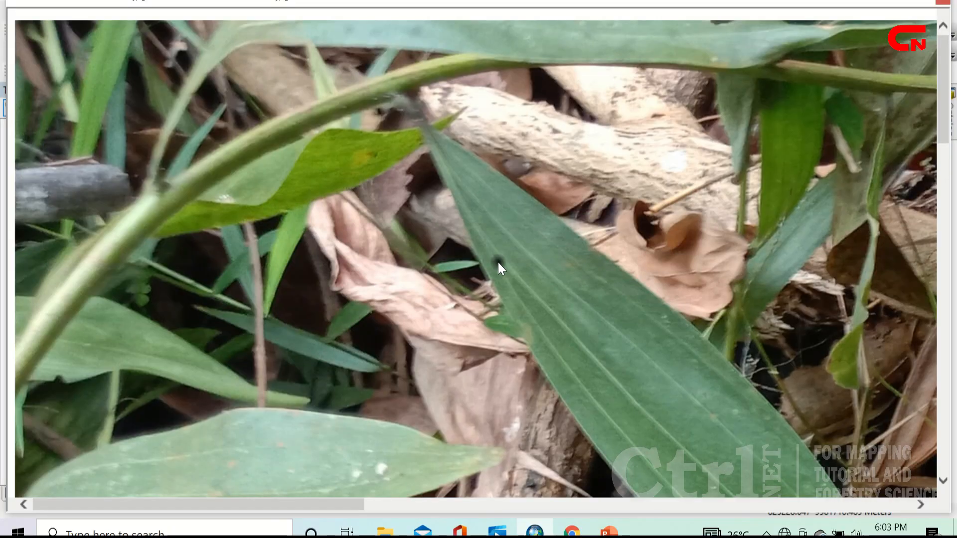
{"action": "left_click", "coordinate": [940, 5]}
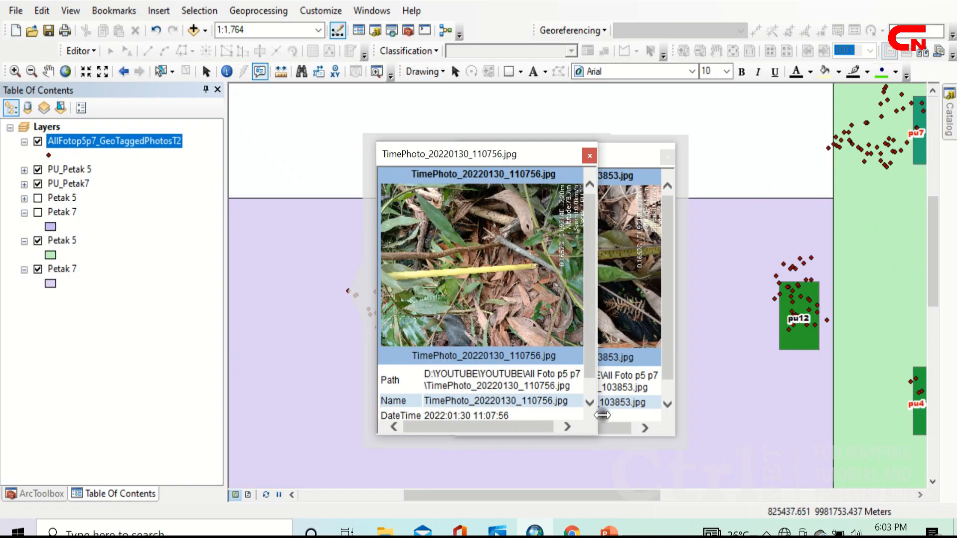
{"action": "left_click_drag", "start_coordinate": [597, 434], "coordinate": [753, 466]}
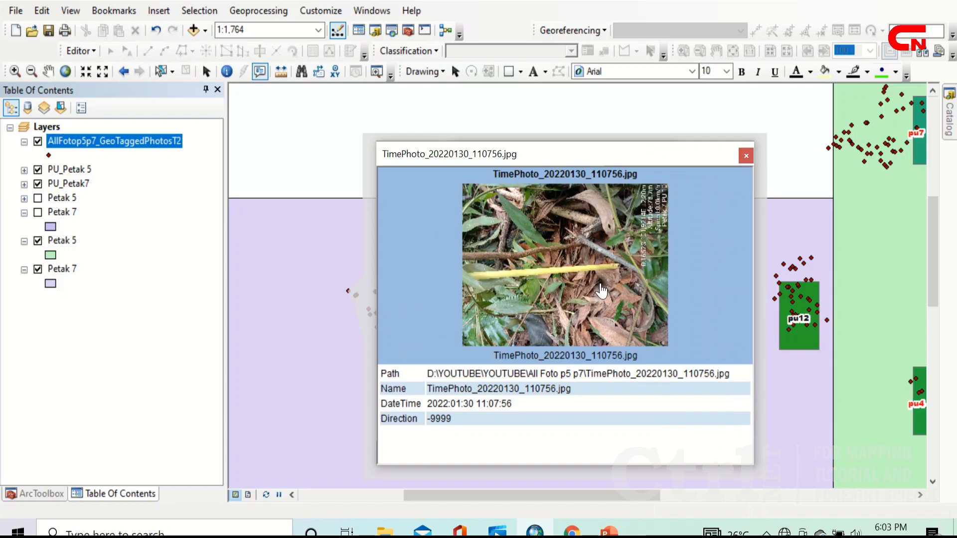
{"action": "left_click", "coordinate": [745, 157]}
{"action": "left_click", "coordinate": [667, 157]}
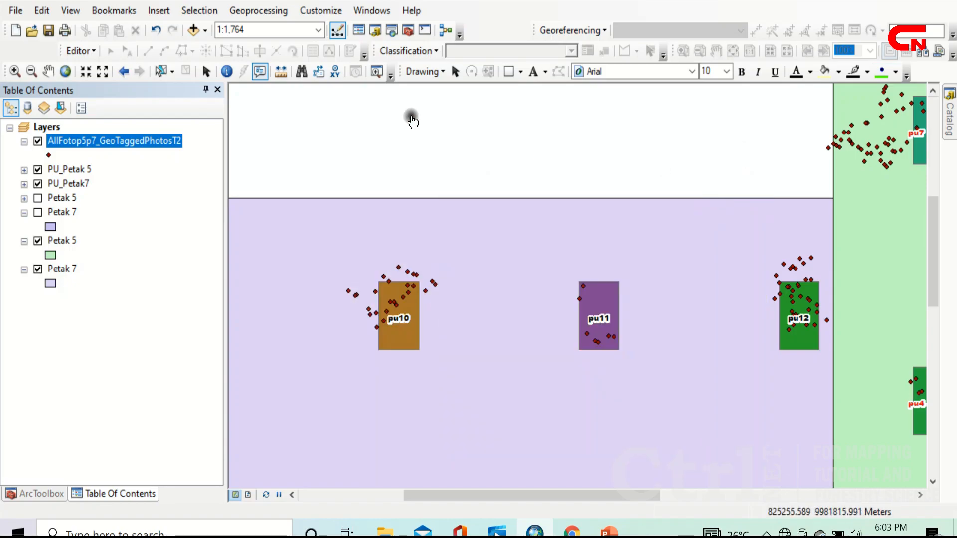
Open Export Data for the AllFotop5p7_GeoTaggedPhotosT2 layer.
{"action": "left_click", "coordinate": [32, 72]}
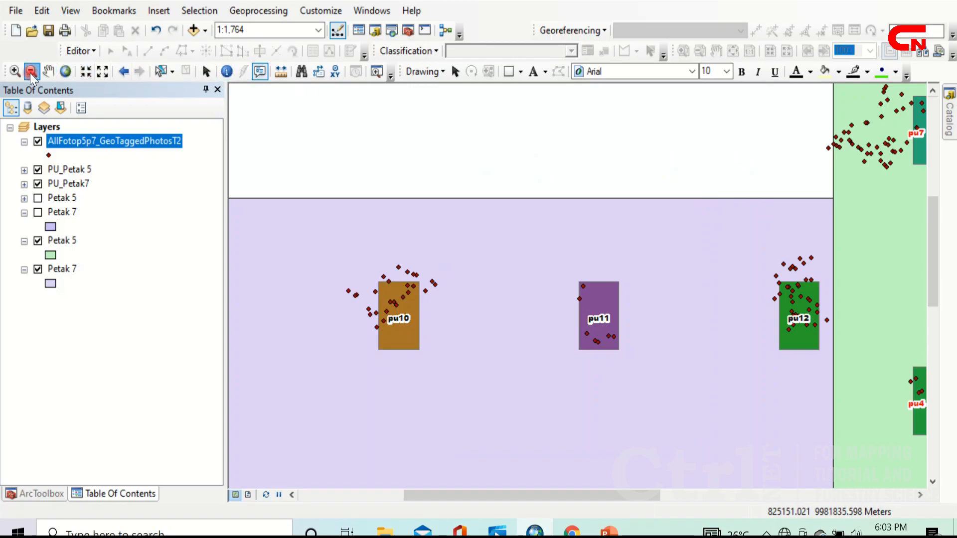
{"action": "left_click_drag", "start_coordinate": [408, 153], "coordinate": [692, 320]}
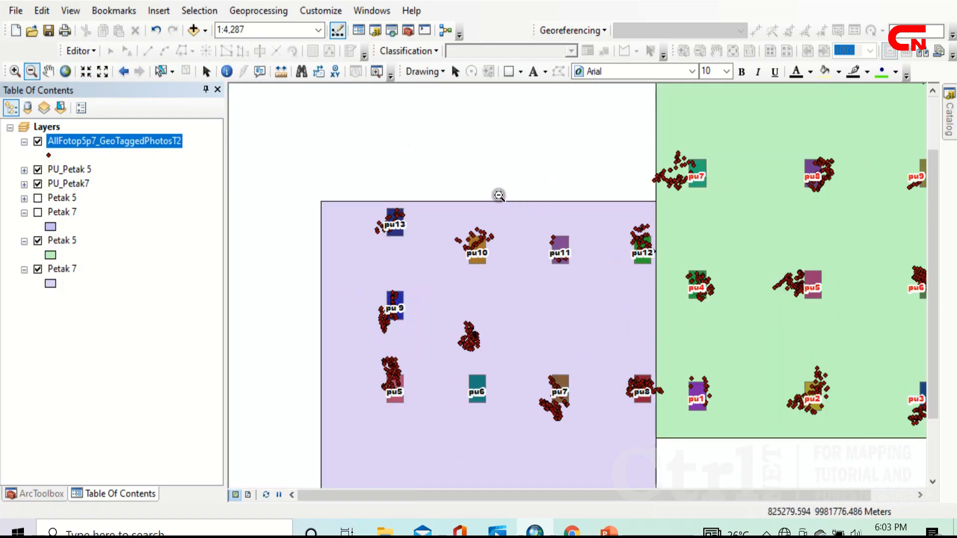
{"action": "left_click_drag", "start_coordinate": [408, 141], "coordinate": [800, 381]}
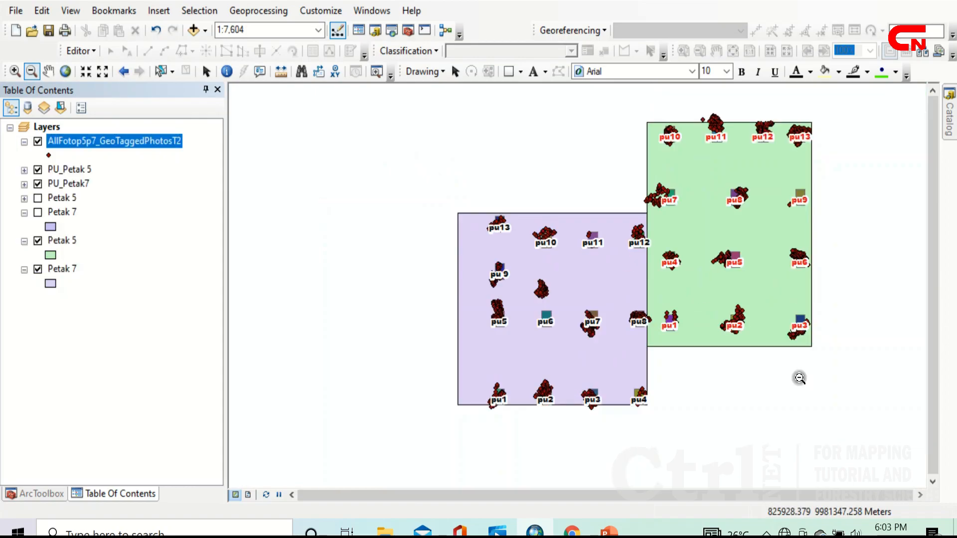
{"action": "left_click", "coordinate": [49, 71]}
{"action": "left_click_drag", "start_coordinate": [425, 179], "coordinate": [396, 186]}
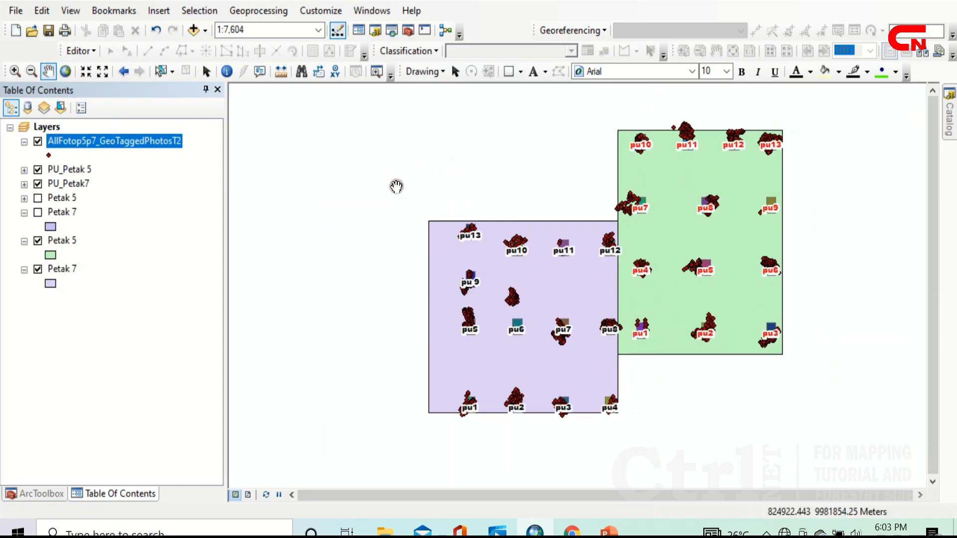
{"action": "left_click", "coordinate": [206, 72]}
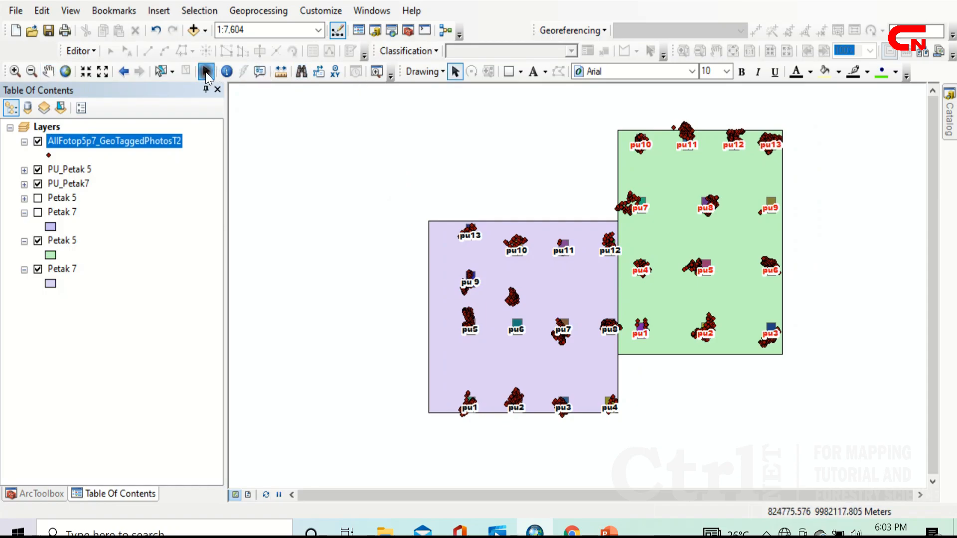
{"action": "right_click", "coordinate": [168, 144]}
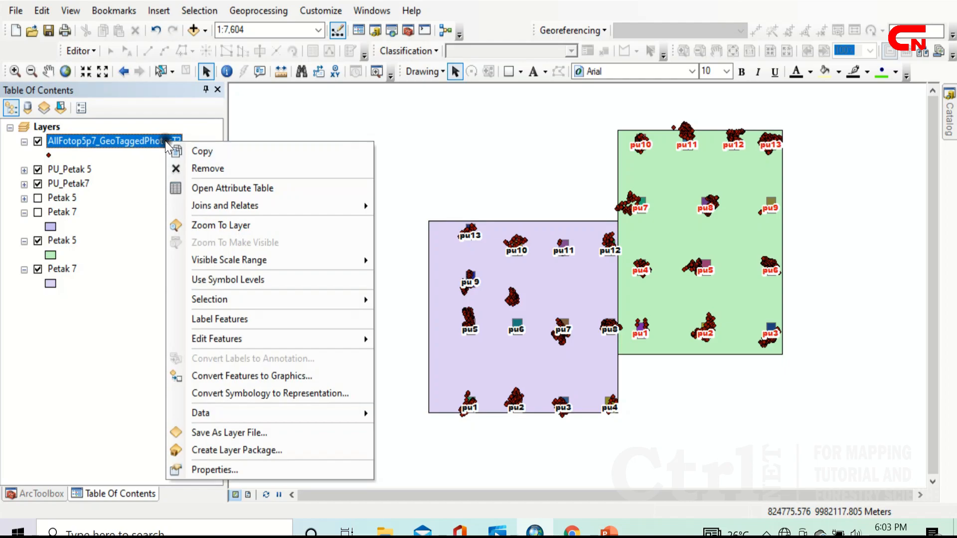
{"action": "mouse_move", "coordinate": [296, 412]}
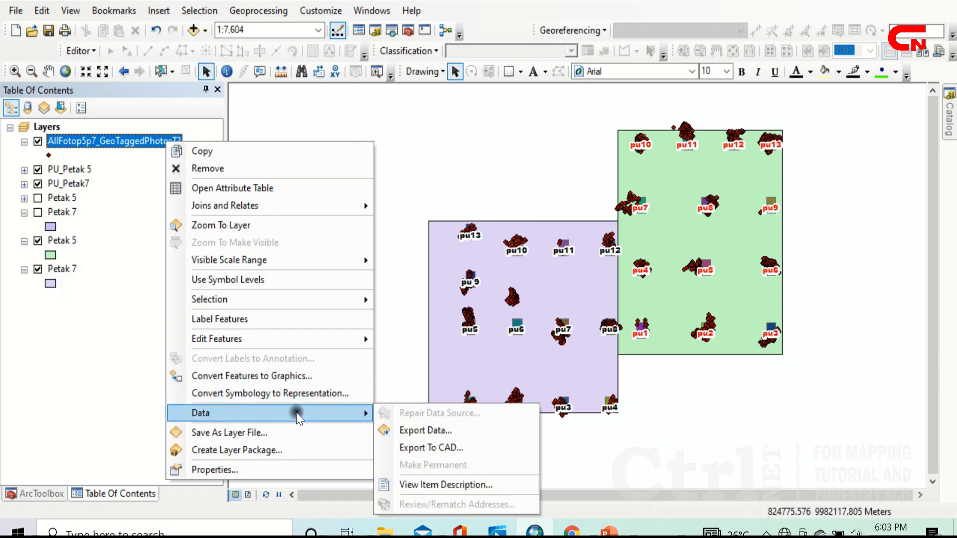
{"action": "left_click", "coordinate": [450, 431]}
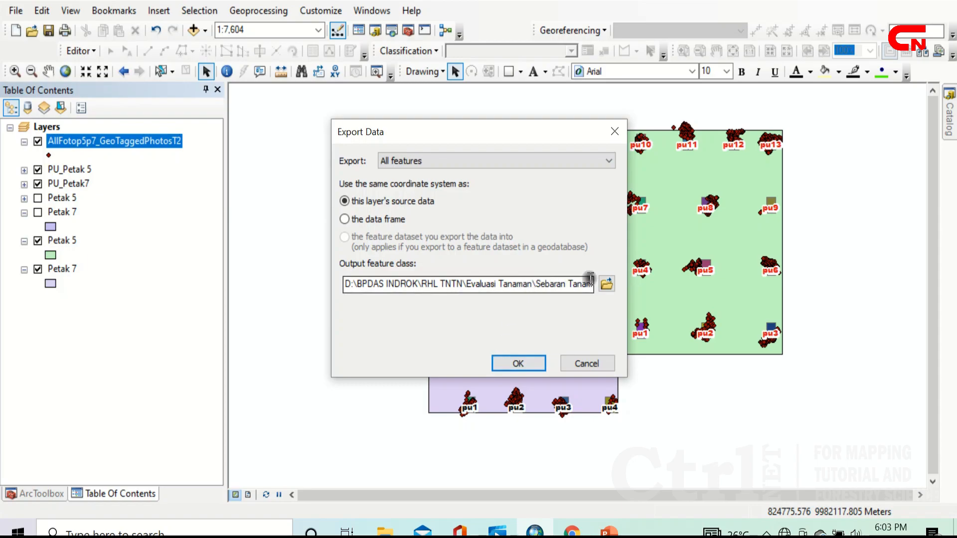
Create a Sebaran Tanaman folder in D:\YOUTUBE\YOUTUBE and open it as the export location.
{"action": "left_click", "coordinate": [607, 285]}
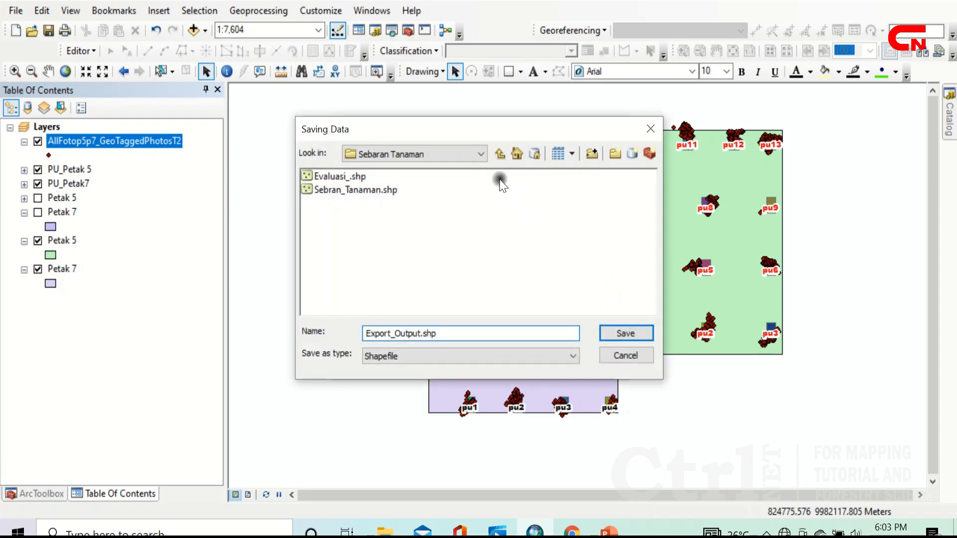
{"action": "left_click", "coordinate": [480, 156]}
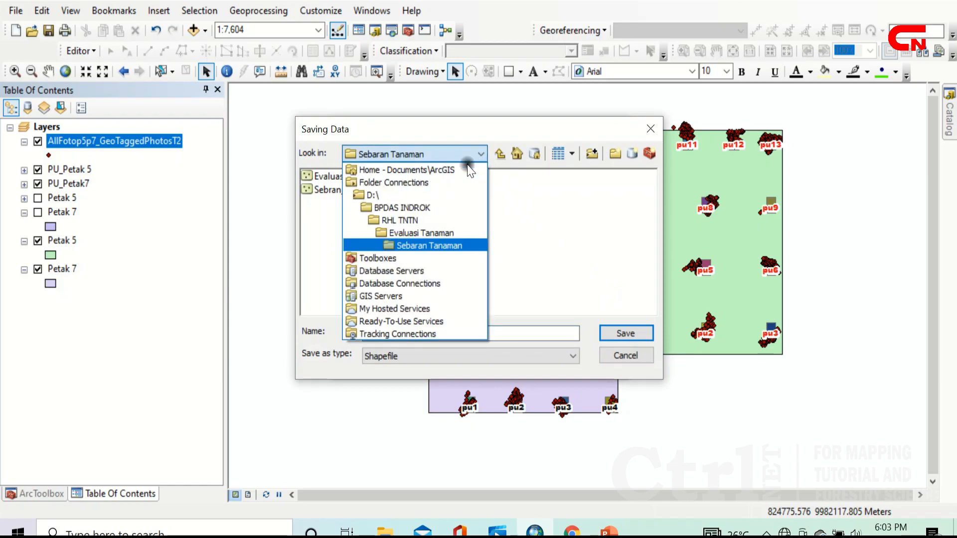
{"action": "left_click", "coordinate": [419, 194]}
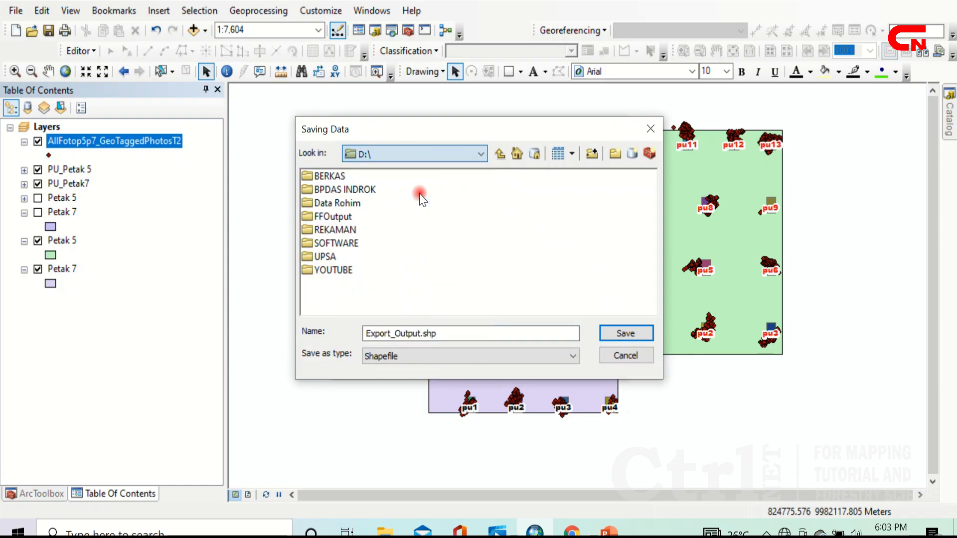
{"action": "double_click", "coordinate": [333, 270]}
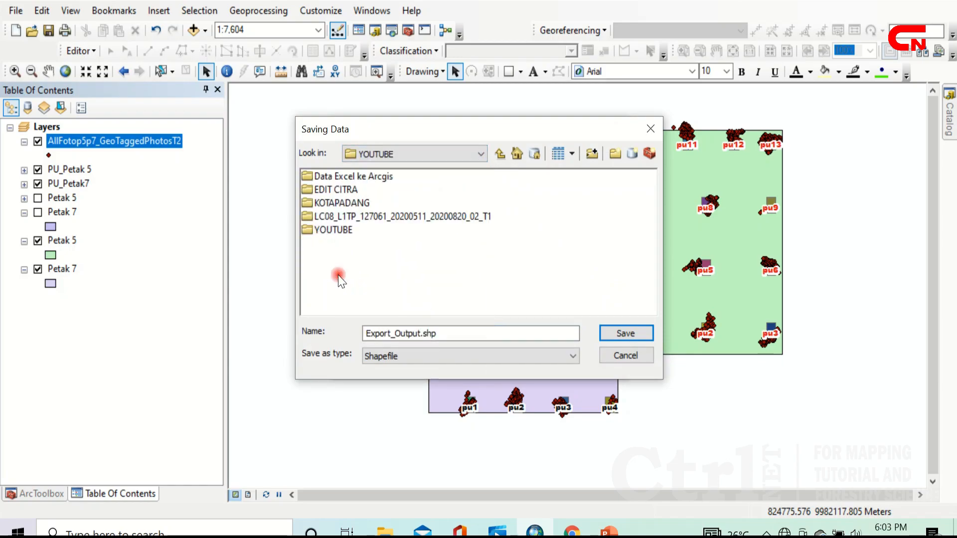
{"action": "double_click", "coordinate": [331, 229]}
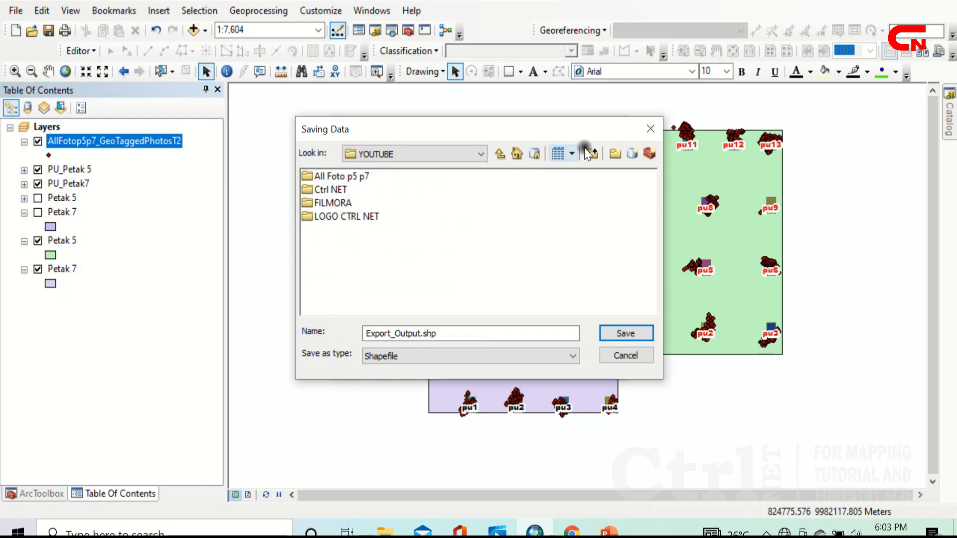
{"action": "left_click", "coordinate": [615, 153]}
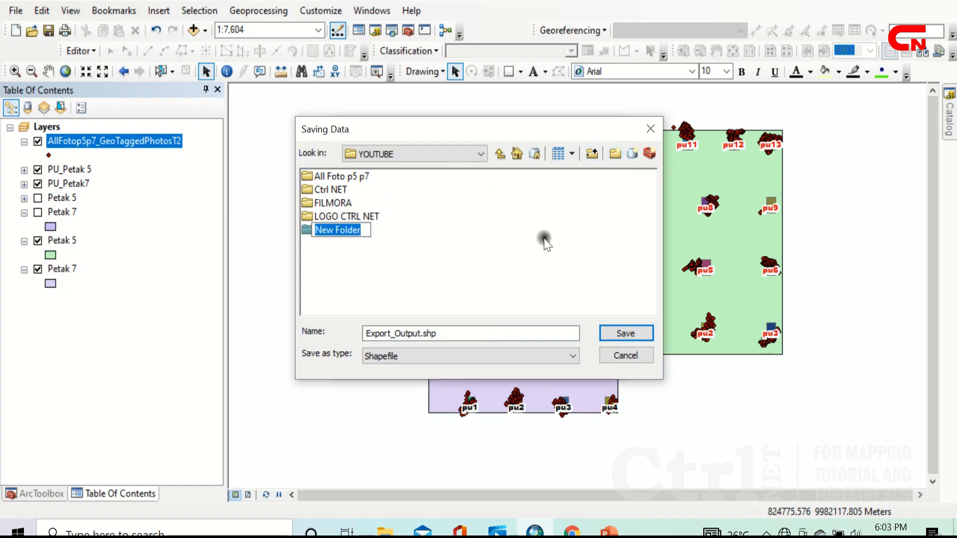
{"action": "type", "text": "Sebaran Tanaman"}
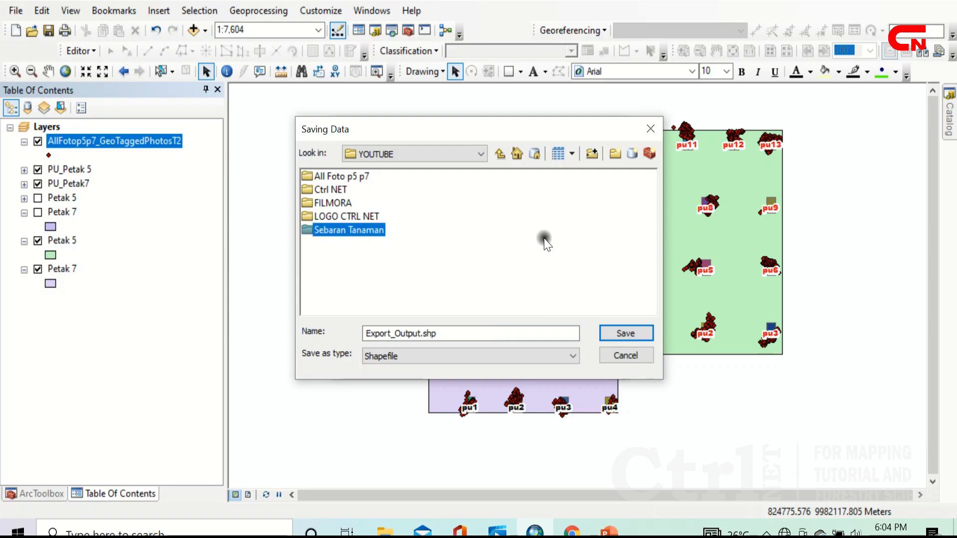
{"action": "double_click", "coordinate": [351, 232]}
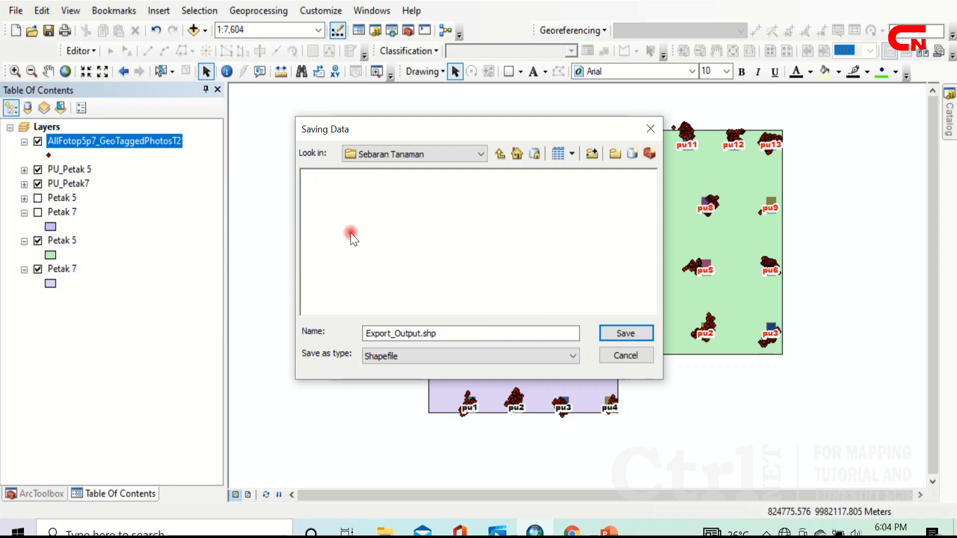
Export the photo points as shapefile Export_Output_tanamn and add the exported data to the map as a layer.
{"action": "left_click", "coordinate": [423, 332]}
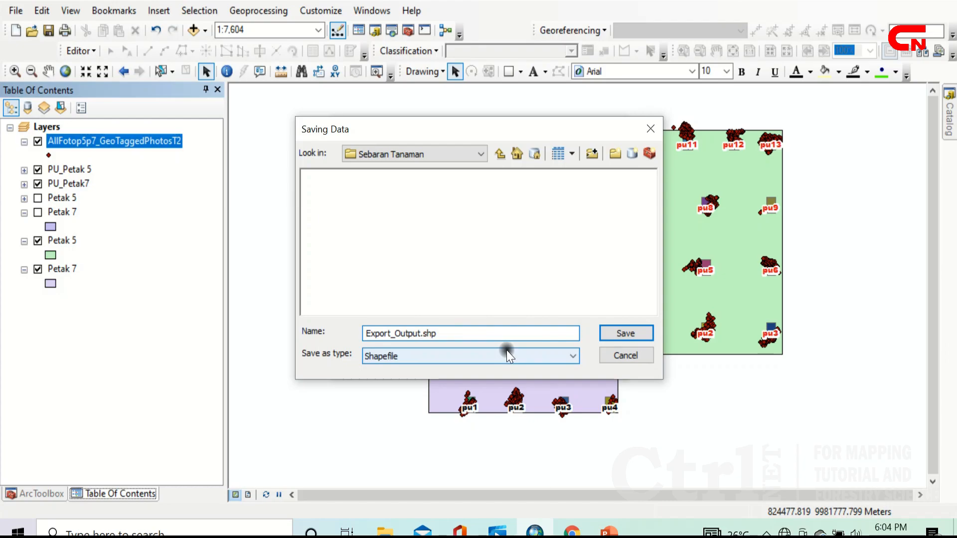
{"action": "type", "text": "__"}
{"action": "key", "text": "BackSpace"}
{"action": "left_click", "coordinate": [627, 333]}
{"action": "left_click", "coordinate": [531, 355]}
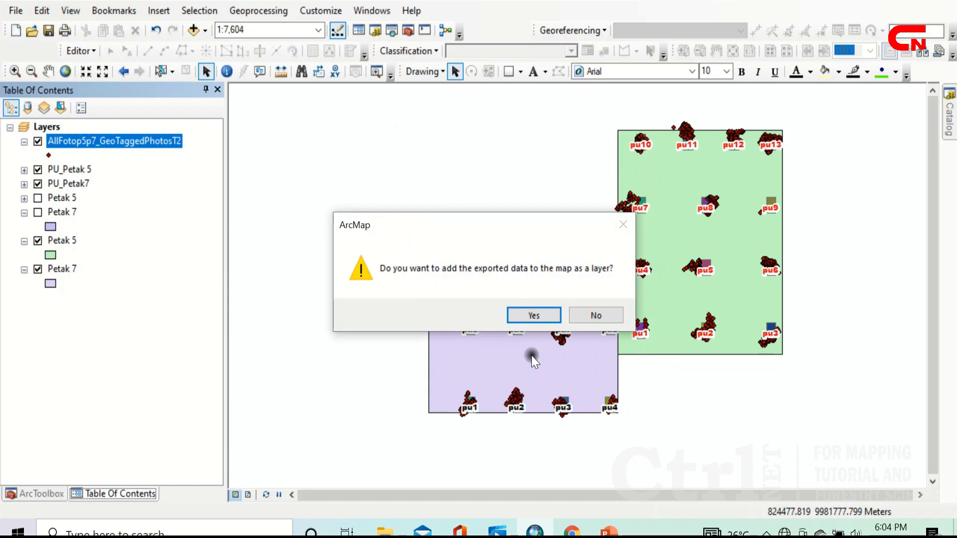
{"action": "left_click", "coordinate": [522, 316]}
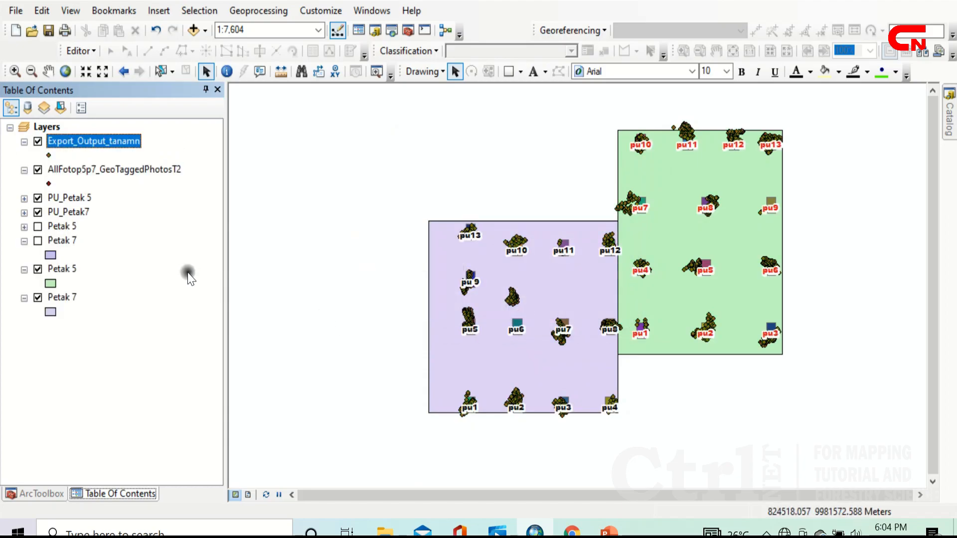
Hide the AllFotop5p7_GeoTaggedPhotosT2 layer and look through the Export_Output_tanamn attribute table down to its last records.
{"action": "left_click", "coordinate": [38, 170]}
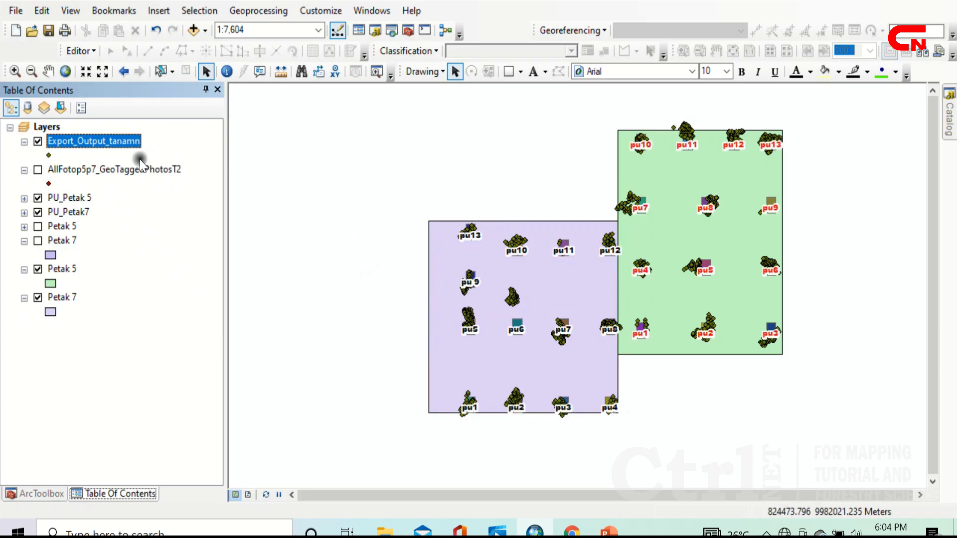
{"action": "right_click", "coordinate": [116, 146]}
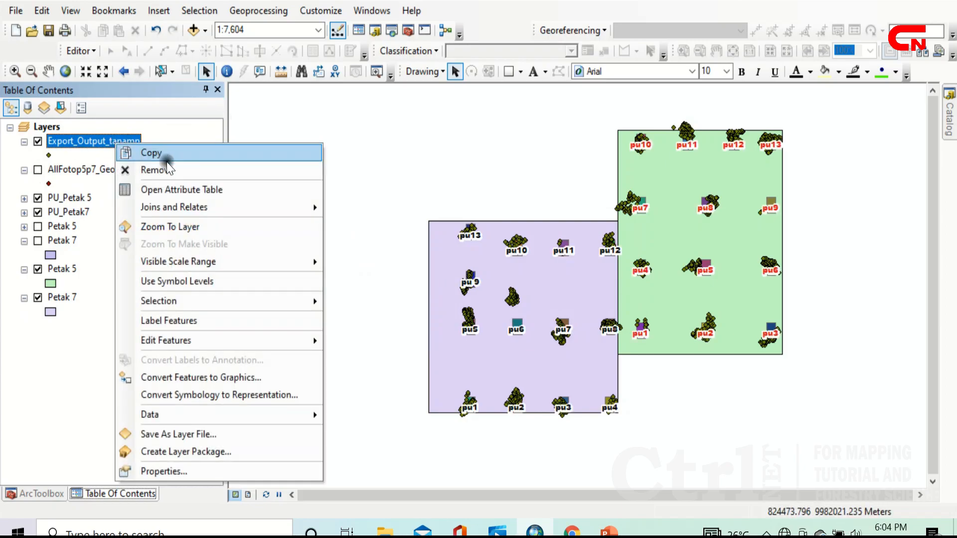
{"action": "left_click", "coordinate": [193, 189]}
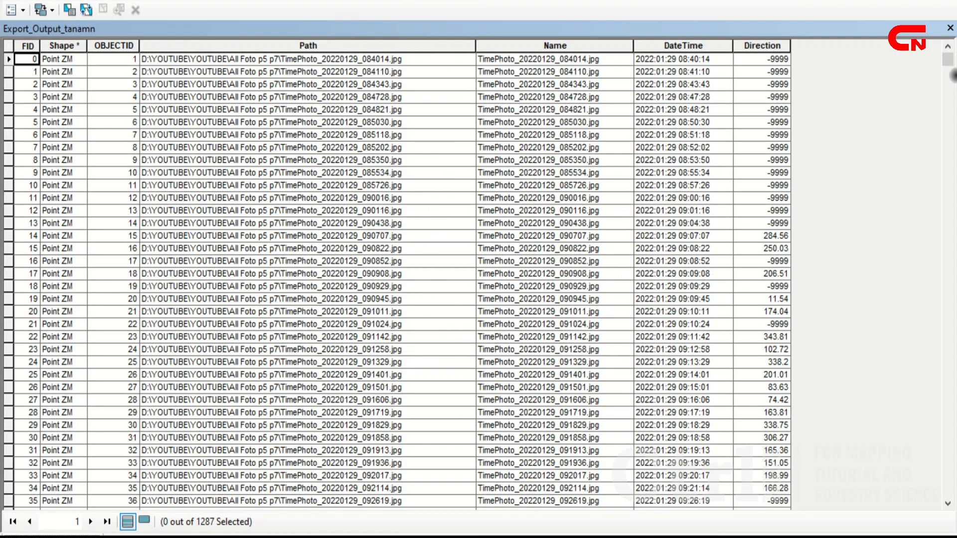
{"action": "left_click_drag", "start_coordinate": [949, 67], "coordinate": [945, 497]}
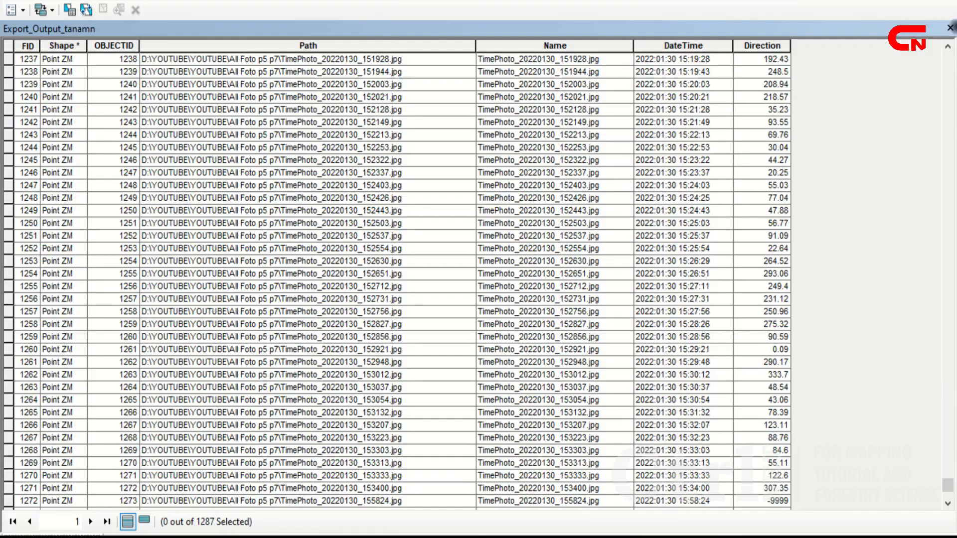
{"action": "left_click", "coordinate": [951, 28]}
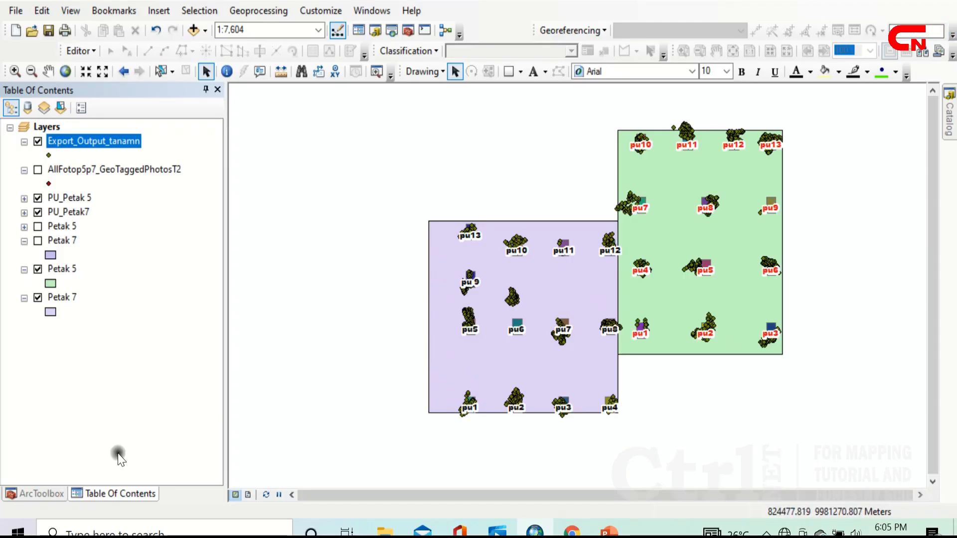
Open the Feature To Point tool from Data Management Tools and set Export_Output_tanamn as its input features.
{"action": "left_click", "coordinate": [51, 497]}
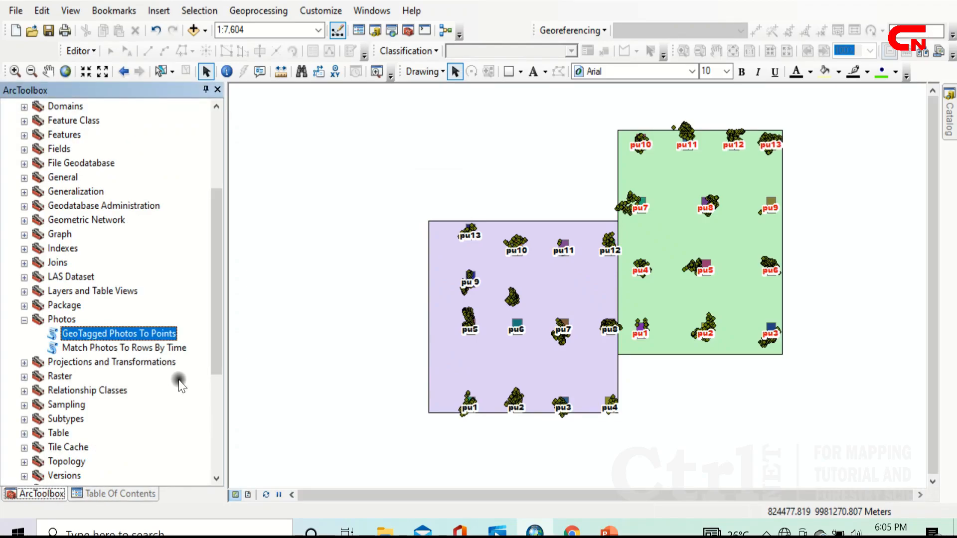
{"action": "left_click_drag", "start_coordinate": [218, 354], "coordinate": [227, 275]}
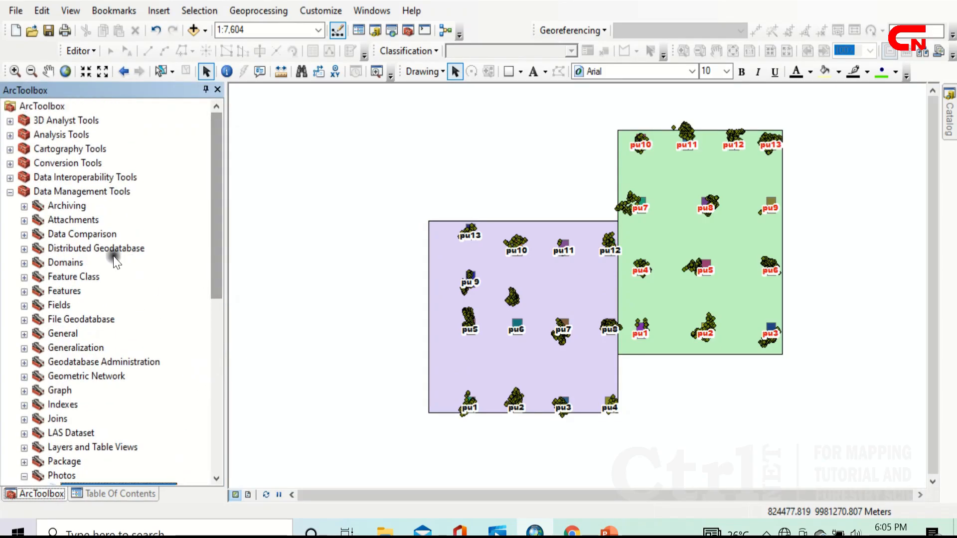
{"action": "left_click", "coordinate": [58, 193]}
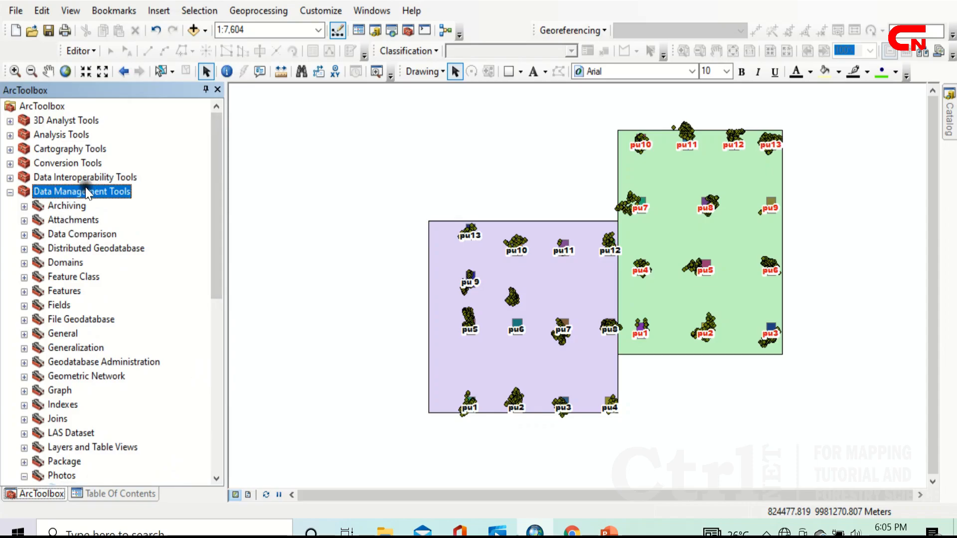
{"action": "double_click", "coordinate": [76, 292]}
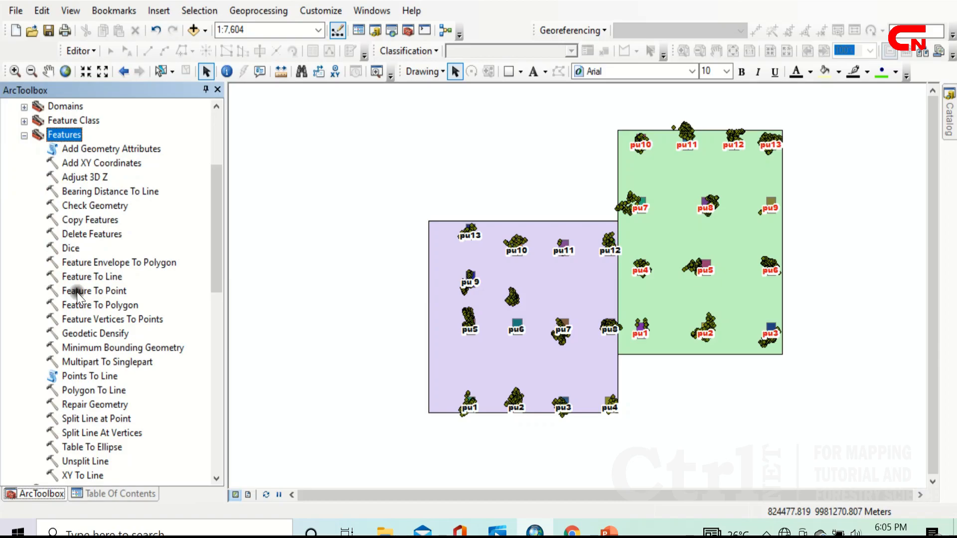
{"action": "double_click", "coordinate": [116, 293]}
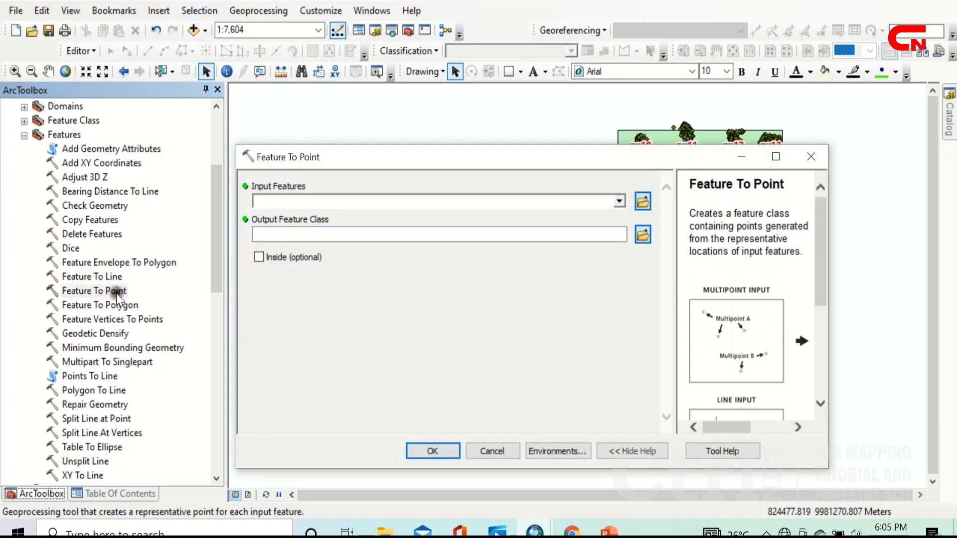
{"action": "left_click", "coordinate": [120, 493]}
{"action": "left_click_drag", "start_coordinate": [109, 148], "coordinate": [289, 202]}
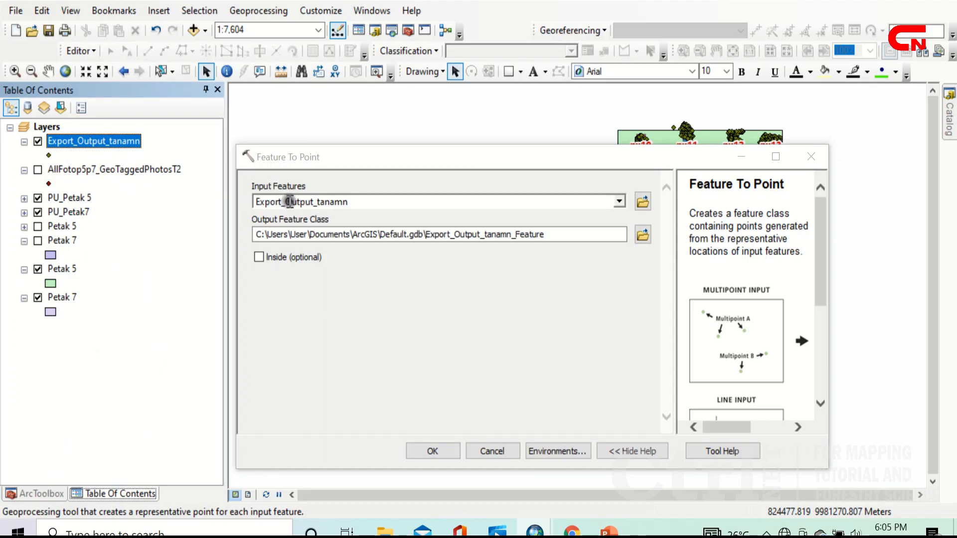
Choose the Sebaran Tanaman folder in D:\YOUTUBE\YOUTUBE as the location for the output feature class.
{"action": "left_click", "coordinate": [642, 235]}
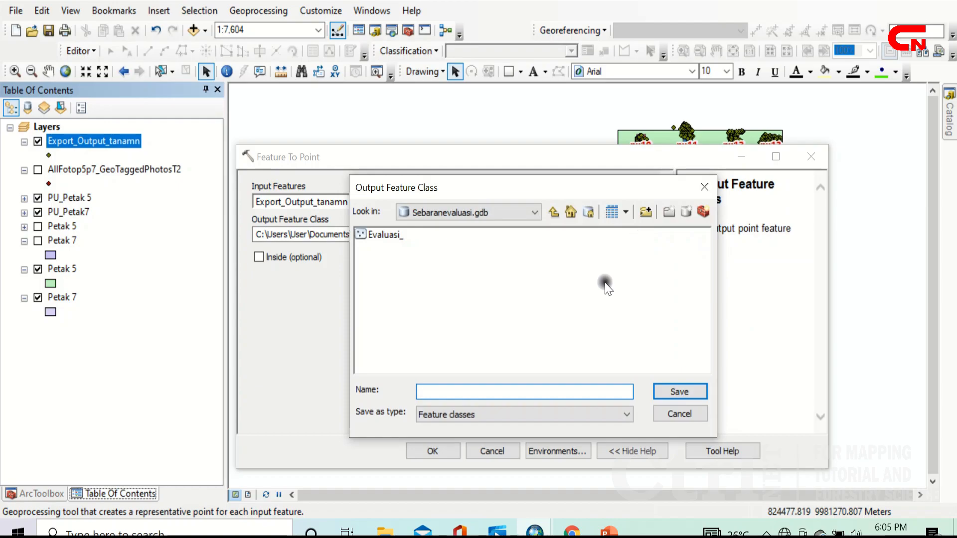
{"action": "left_click", "coordinate": [533, 213]}
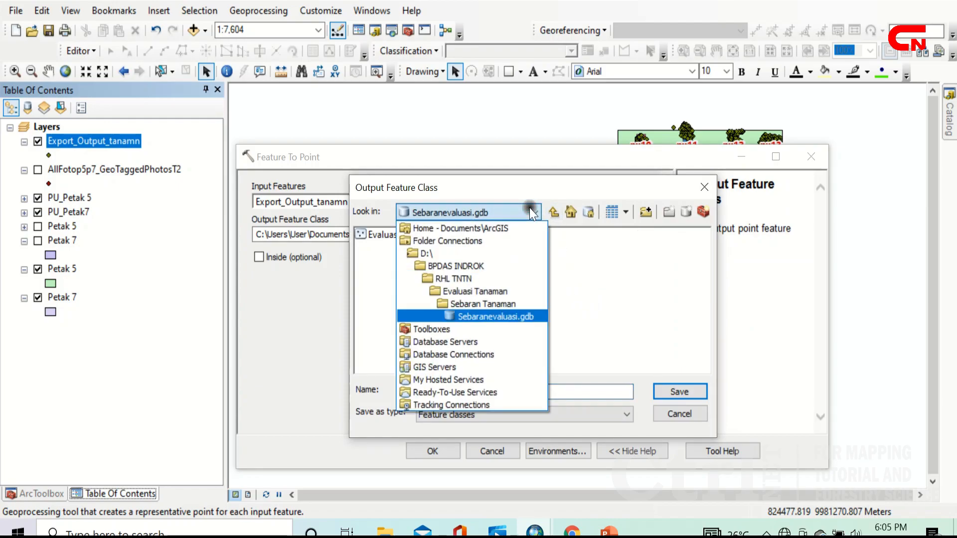
{"action": "left_click", "coordinate": [473, 255]}
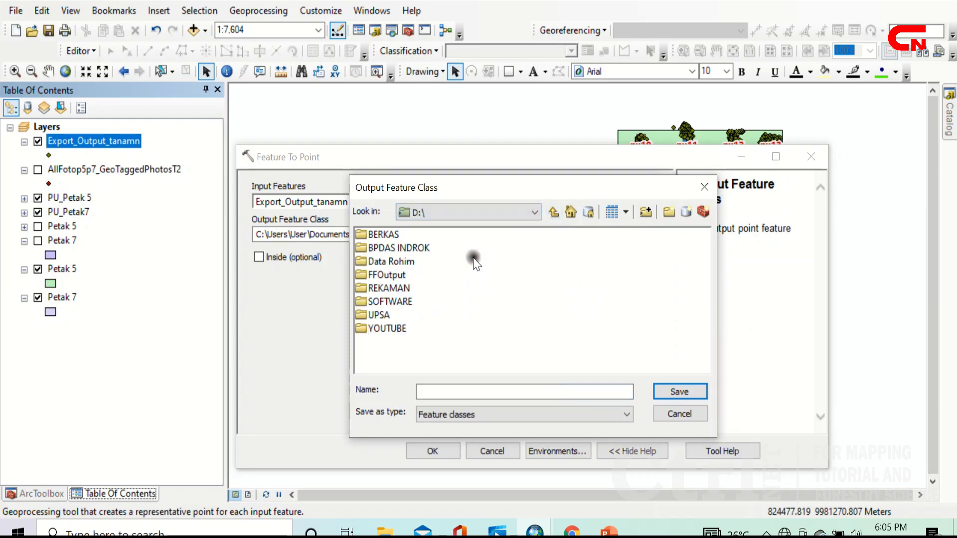
{"action": "double_click", "coordinate": [396, 328]}
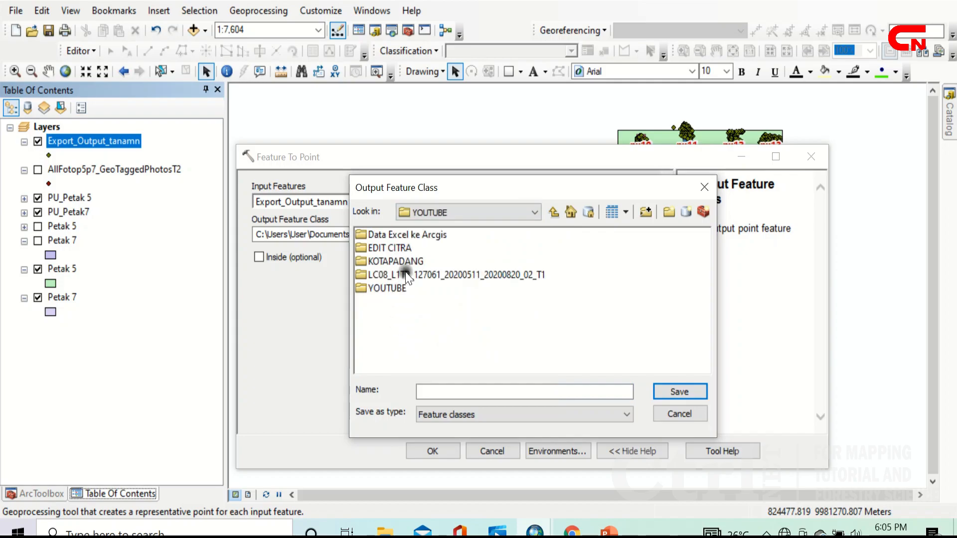
{"action": "double_click", "coordinate": [396, 288]}
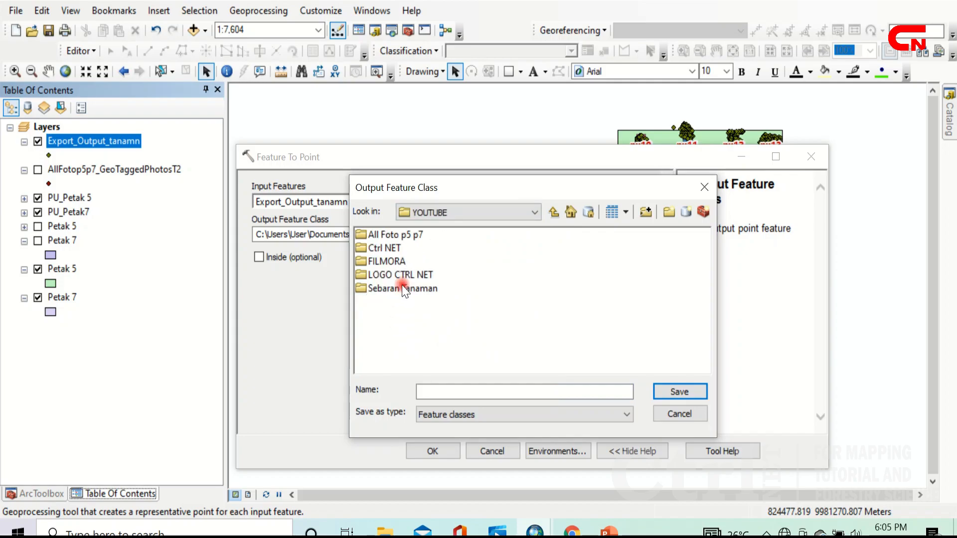
{"action": "double_click", "coordinate": [402, 289]}
Name the output feature class Titik_Sebaran and run Feature To Point.
{"action": "left_click", "coordinate": [435, 396]}
{"action": "left_click", "coordinate": [435, 394]}
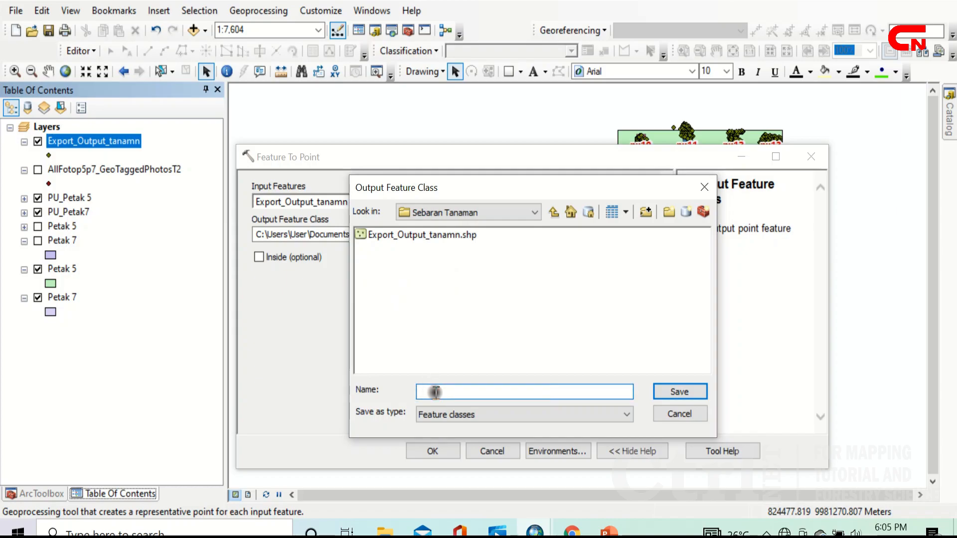
{"action": "type", "text": "Titik_Sebaran"}
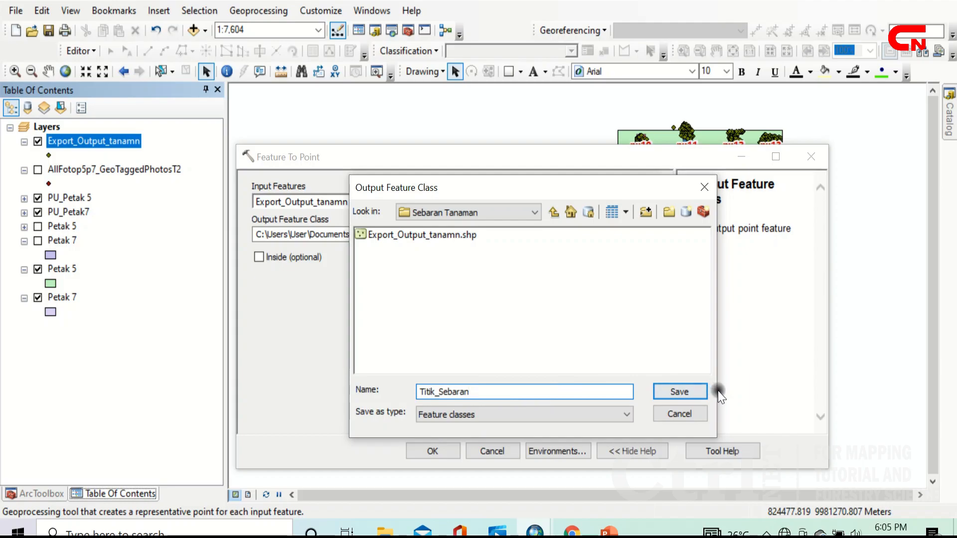
{"action": "left_click", "coordinate": [699, 393]}
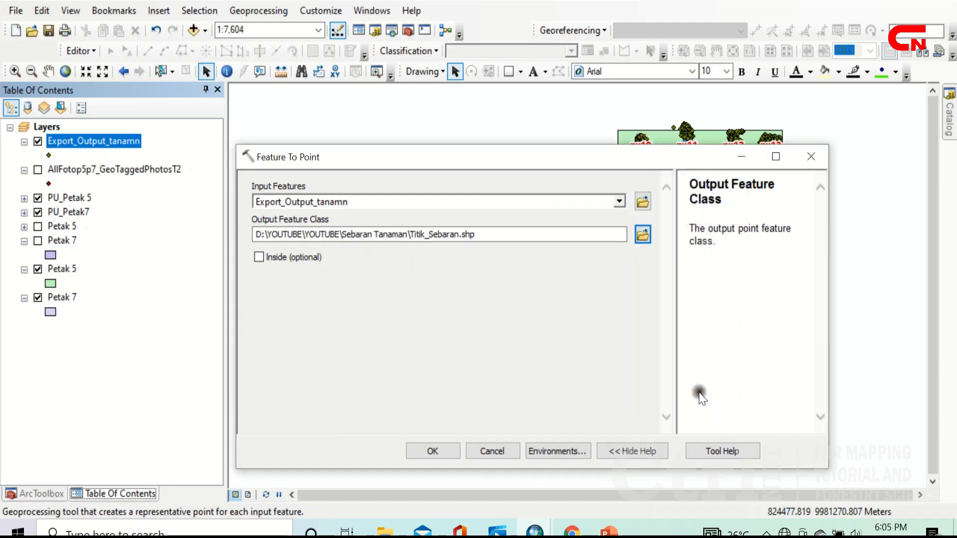
{"action": "left_click", "coordinate": [432, 451]}
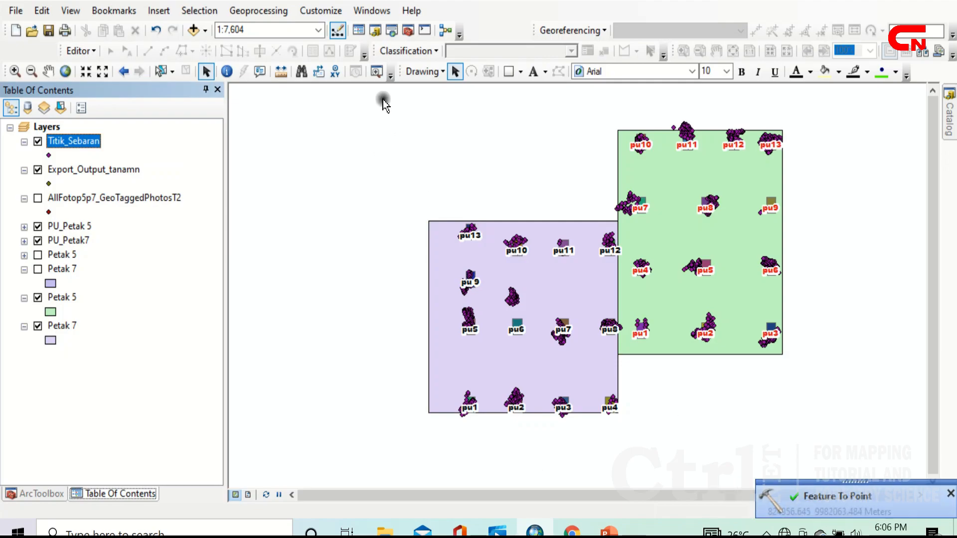
Open the HTML pop-up of a Titik_Sebaran point at plot pu11 in Petak 7 and enlarge it to read the attributes.
{"action": "left_click", "coordinate": [259, 70]}
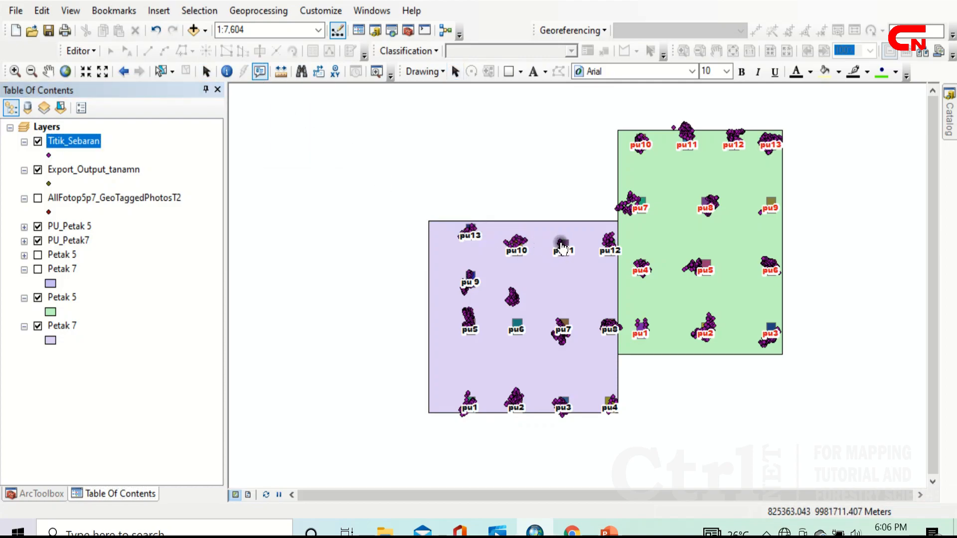
{"action": "left_click", "coordinate": [562, 248]}
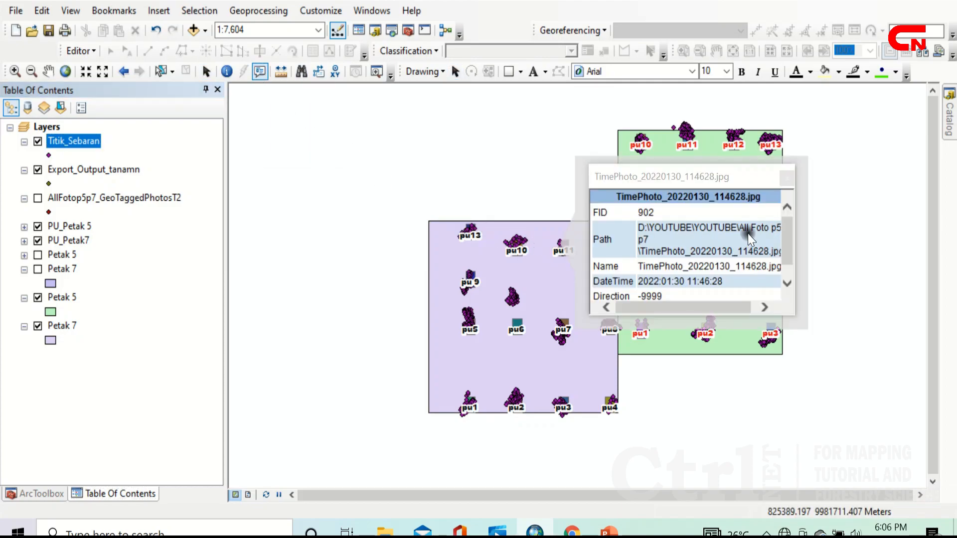
{"action": "mouse_move", "coordinate": [788, 234]}
{"action": "left_mouse_down"}
{"action": "mouse_move", "coordinate": [788, 254]}
{"action": "mouse_move", "coordinate": [792, 229]}
{"action": "left_mouse_up"}
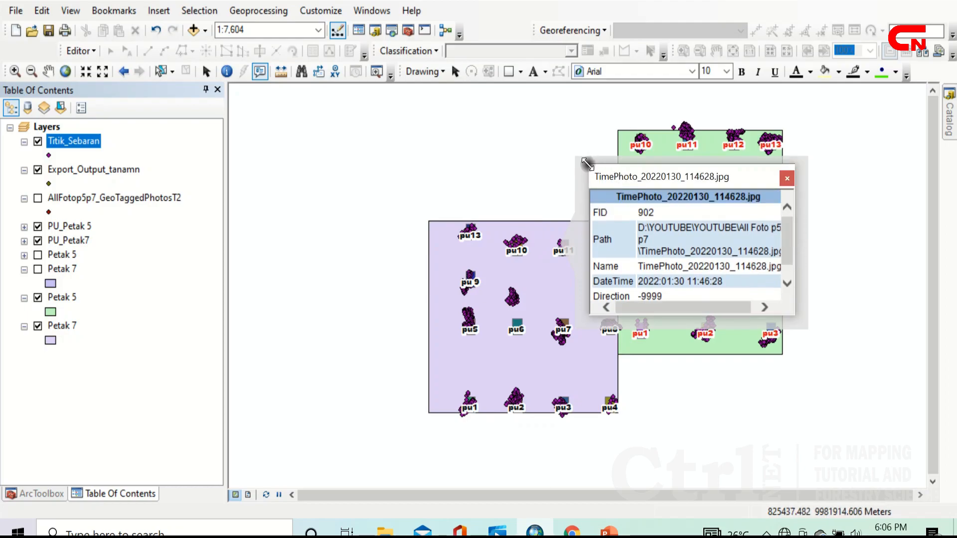
{"action": "left_click_drag", "start_coordinate": [588, 164], "coordinate": [447, 84]}
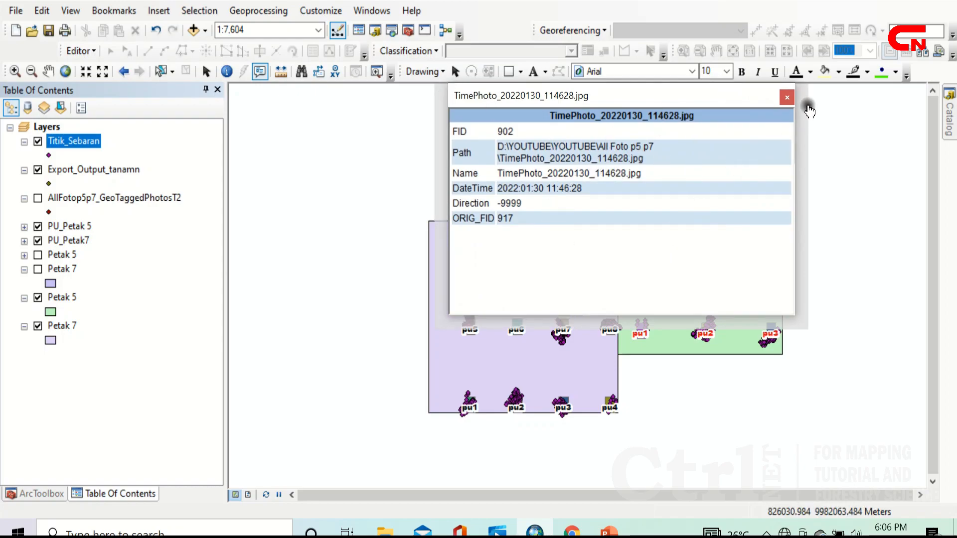
Leave only AllFotop5p7_GeoTaggedPhotosT2 visible among the photo point layers and view the HTML pop-up of a point at pu11 in Petak 7.
{"action": "left_click", "coordinate": [787, 97]}
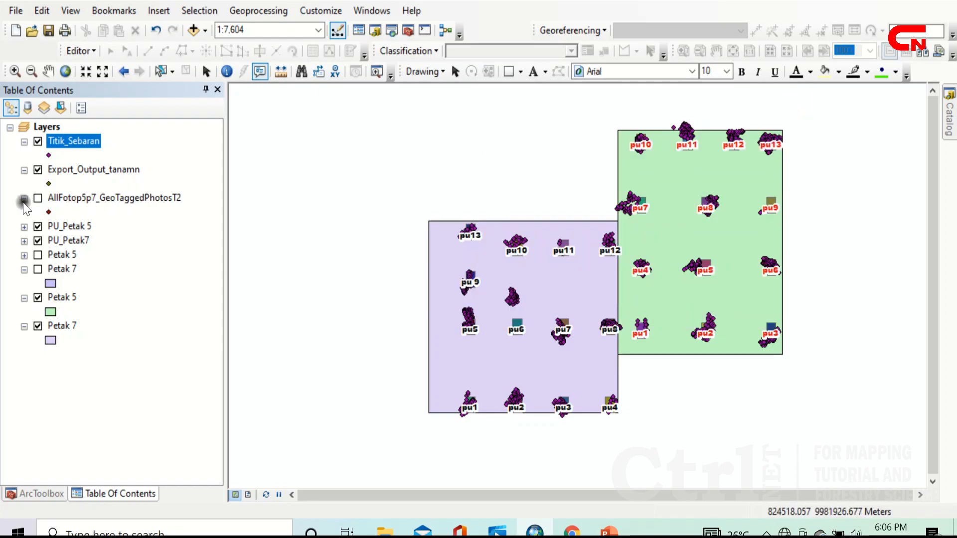
{"action": "left_click", "coordinate": [38, 199]}
{"action": "left_click", "coordinate": [38, 170]}
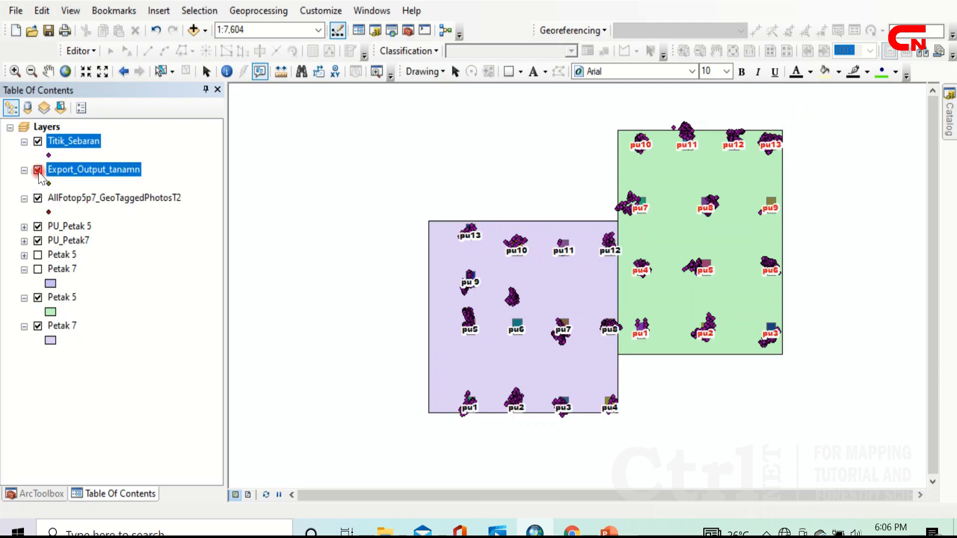
{"action": "left_click", "coordinate": [38, 142]}
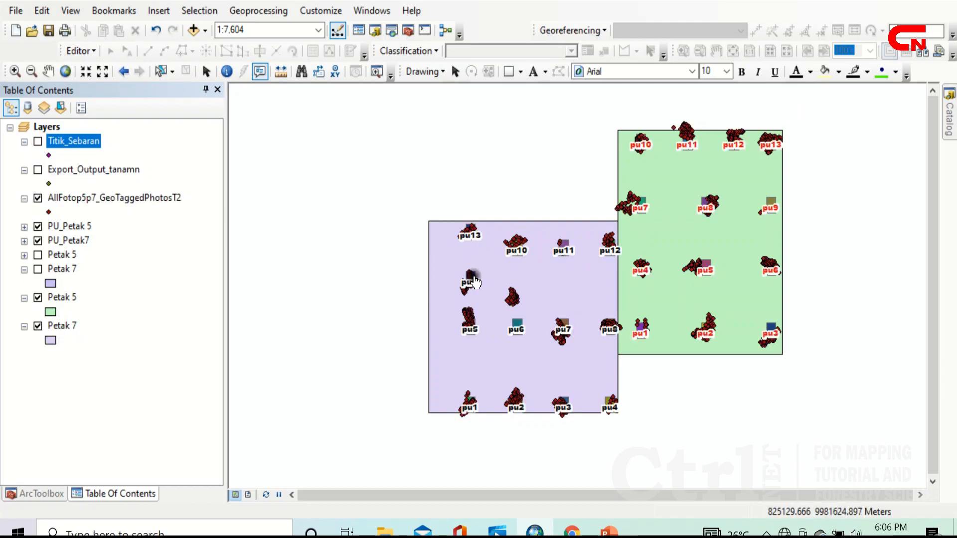
{"action": "left_click", "coordinate": [563, 248]}
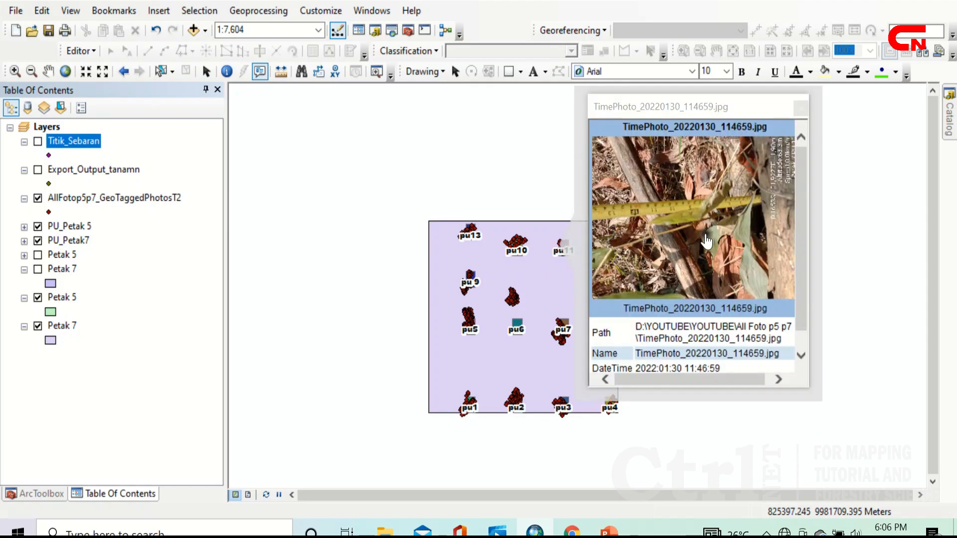
{"action": "left_click", "coordinate": [801, 108]}
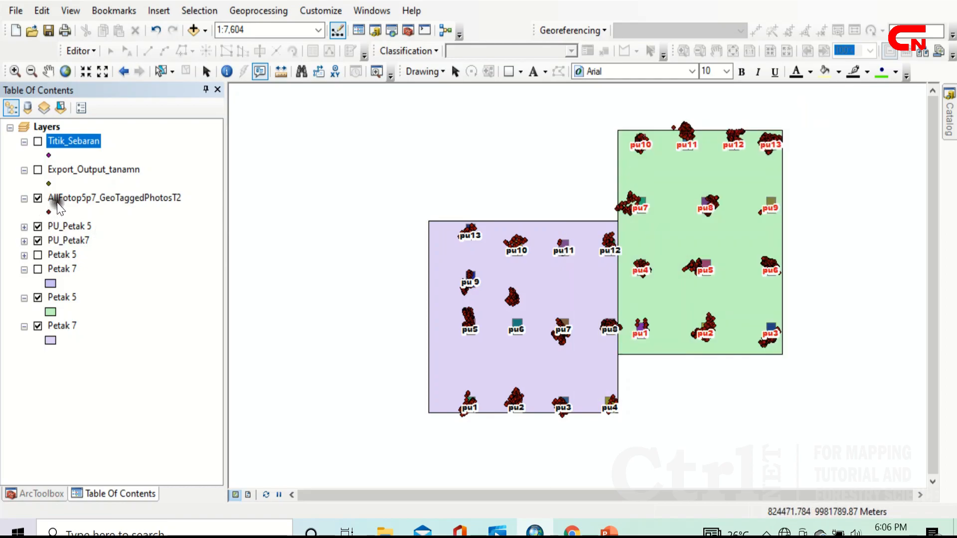
Make the Titik_Sebaran layer visible again and hide AllFotop5p7_GeoTaggedPhotosT2.
{"action": "left_click", "coordinate": [98, 200]}
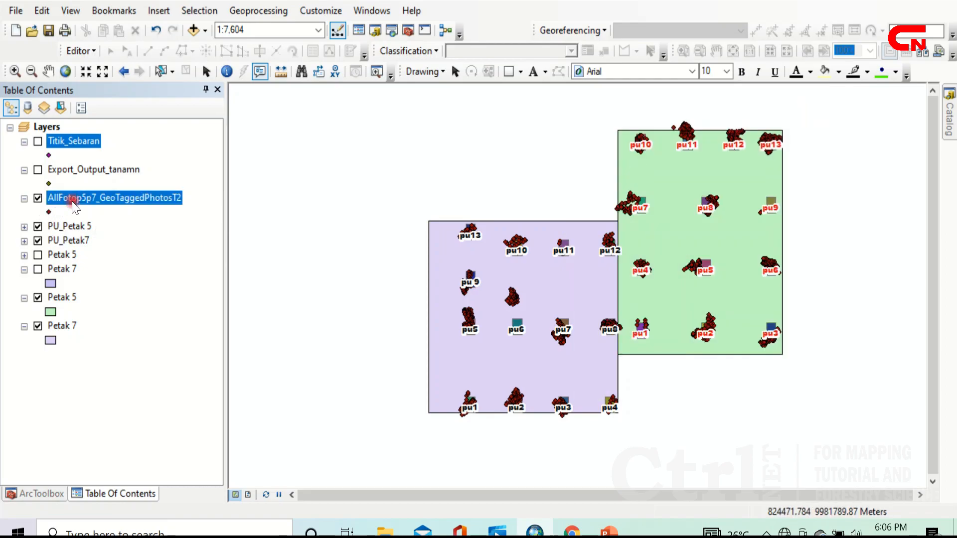
{"action": "left_click", "coordinate": [88, 170]}
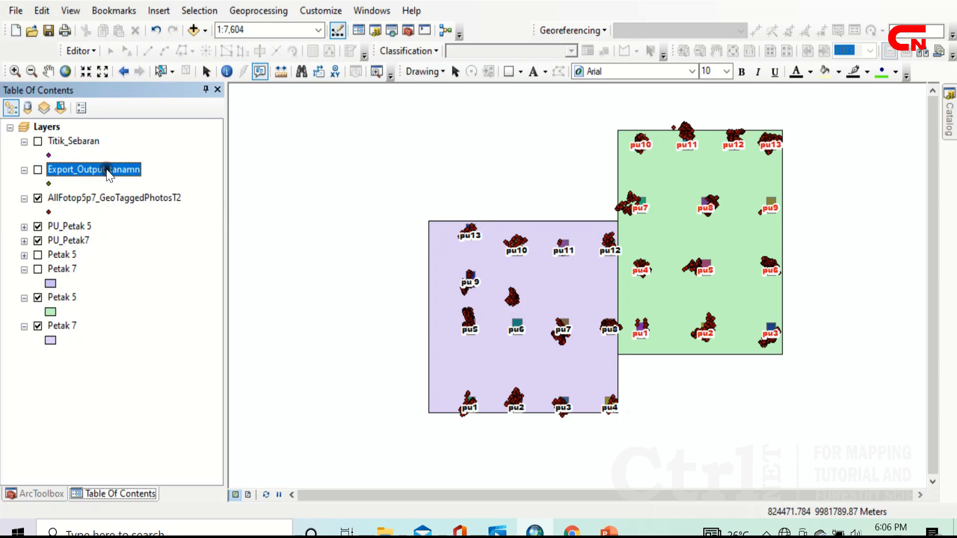
{"action": "left_click", "coordinate": [86, 144]}
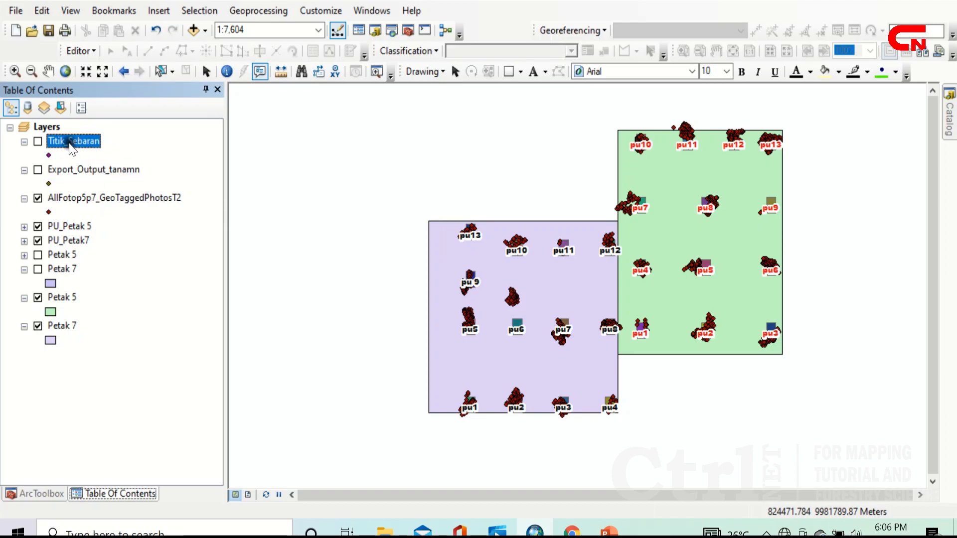
{"action": "left_click", "coordinate": [38, 142]}
{"action": "left_click", "coordinate": [38, 198]}
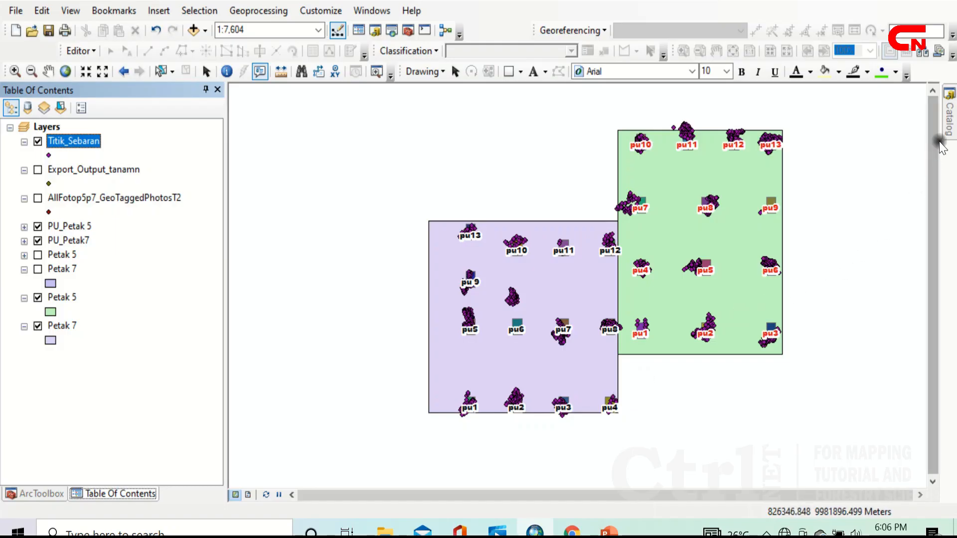
Create a new file geodatabase in the Sebaran Tanaman folder under D:\YOUTUBE\YOUTUBE.
{"action": "mouse_move", "coordinate": [949, 132]}
{"action": "left_click_drag", "start_coordinate": [931, 175], "coordinate": [952, 484]}
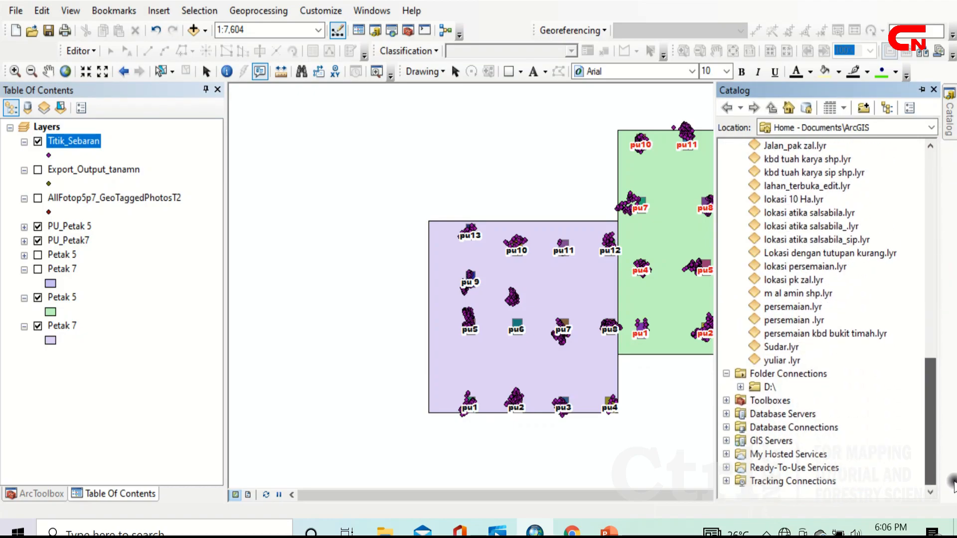
{"action": "left_click", "coordinate": [741, 387]}
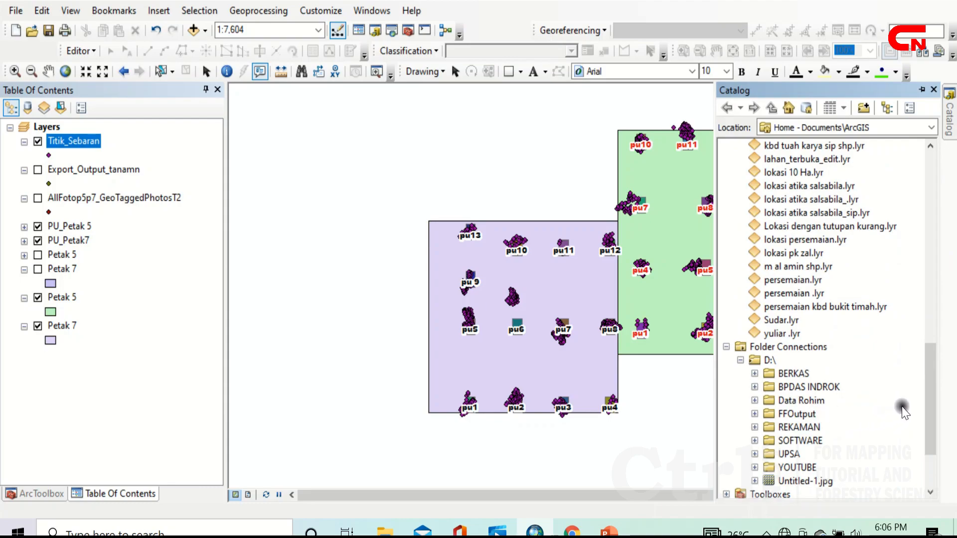
{"action": "left_click", "coordinate": [754, 467]}
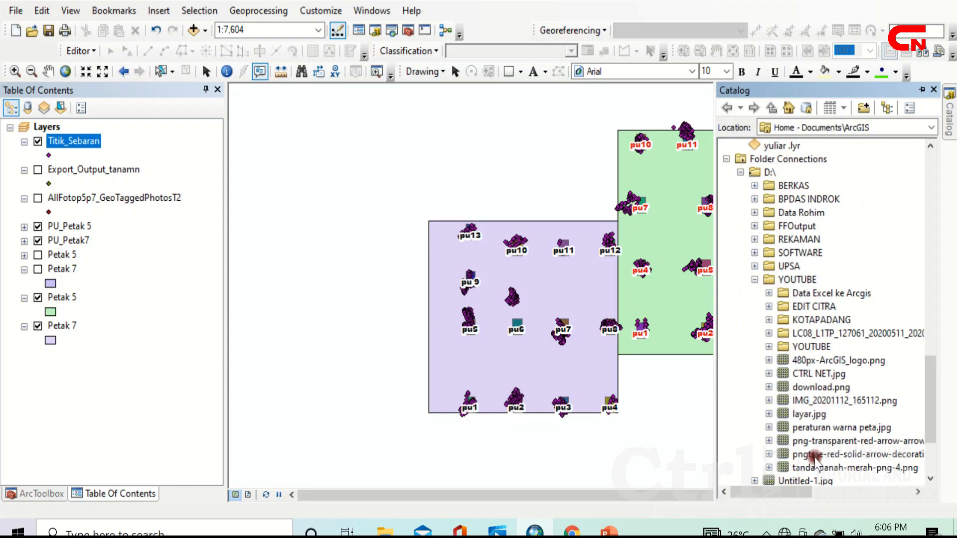
{"action": "left_click", "coordinate": [769, 347]}
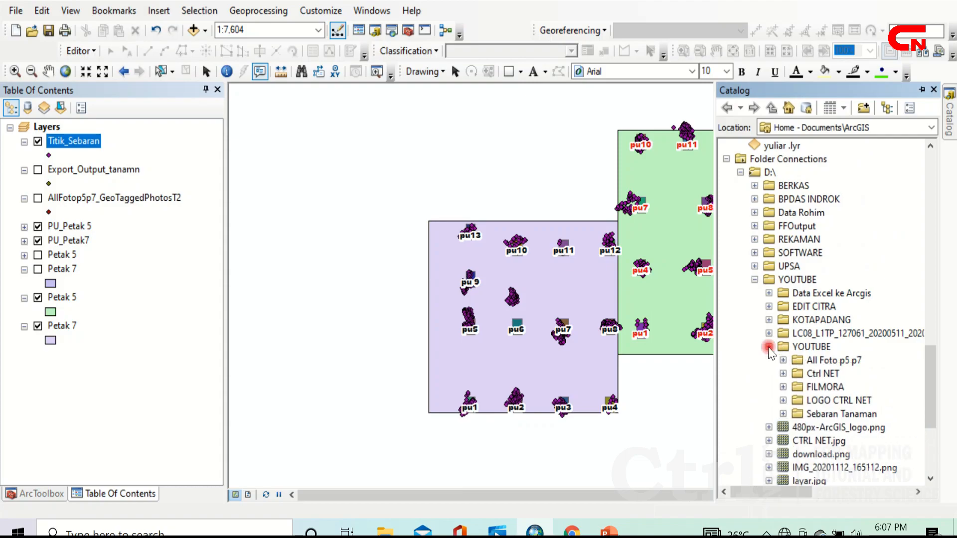
{"action": "left_click", "coordinate": [835, 417]}
{"action": "right_click", "coordinate": [835, 416]}
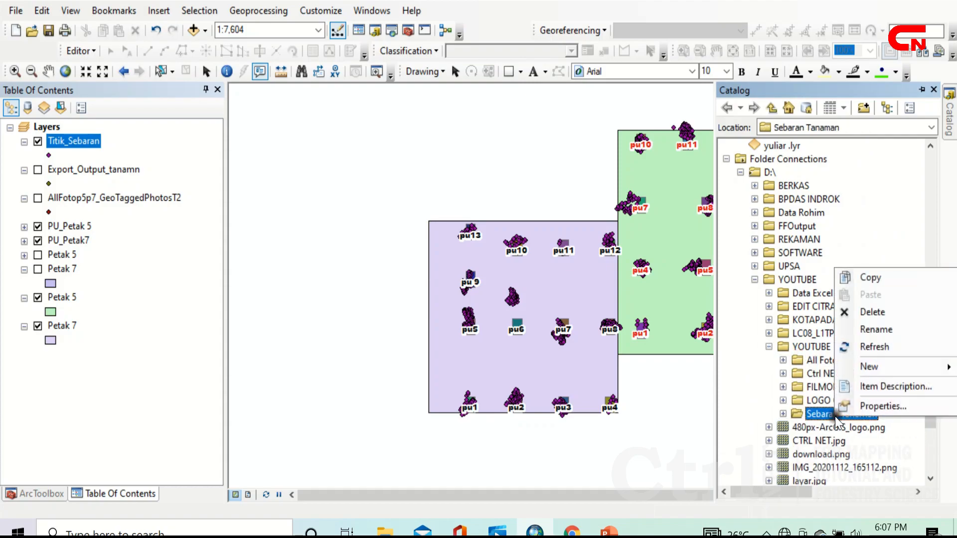
{"action": "mouse_move", "coordinate": [911, 366]}
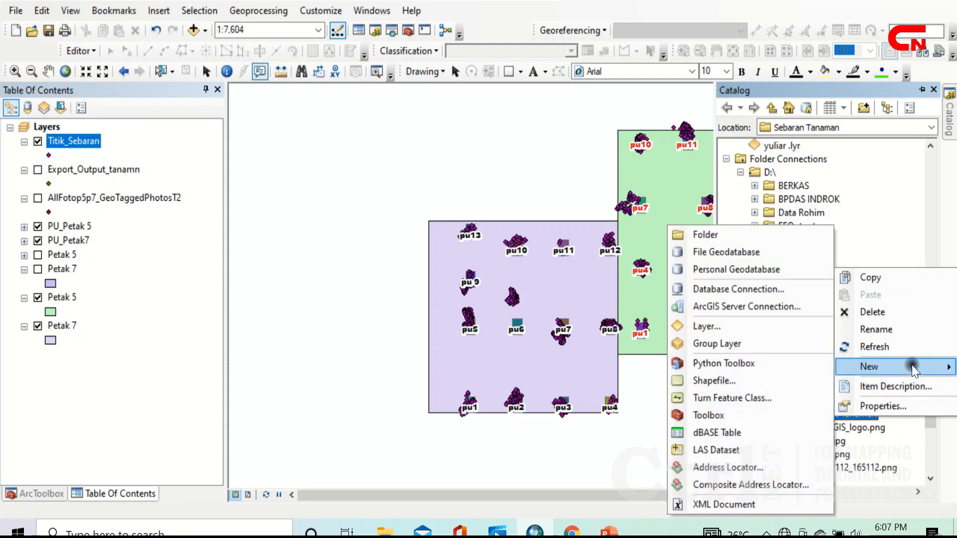
{"action": "left_click", "coordinate": [745, 253]}
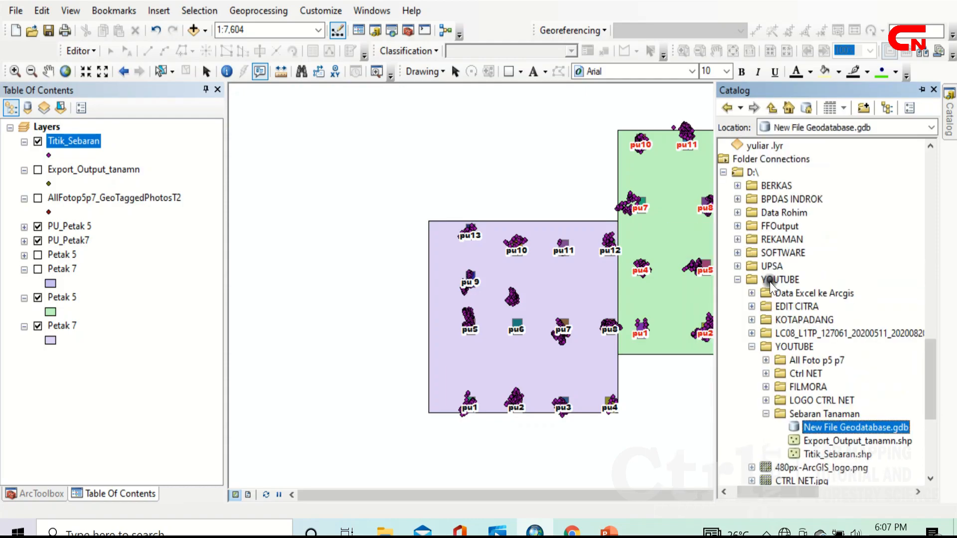
Rename the new file geodatabase in Sebaran Tanaman to Geodatabase.gdb.
{"action": "left_click", "coordinate": [839, 427]}
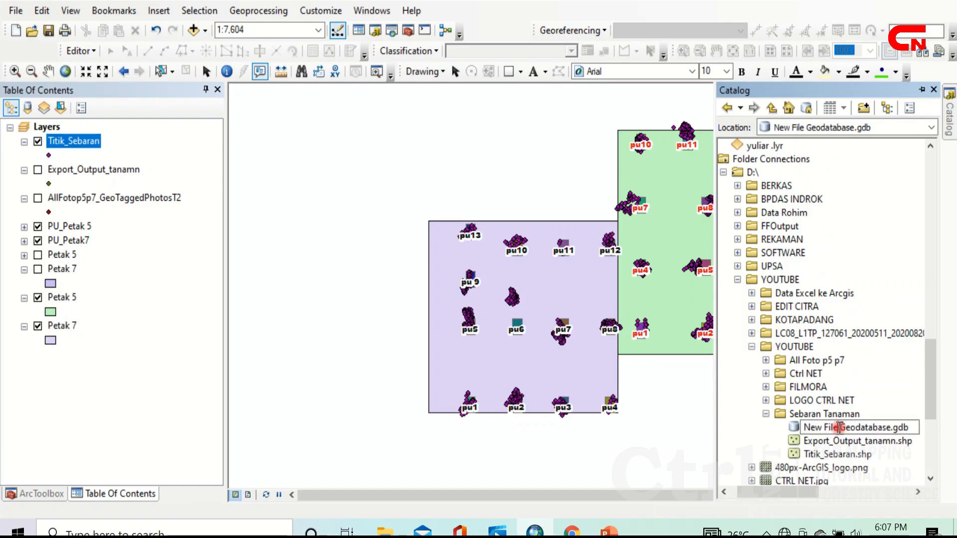
{"action": "key", "text": "BackSpace"}
{"action": "key", "text": "BackSpace"}
{"action": "key", "text": "BackSpace"}
{"action": "key", "text": "BackSpace"}
{"action": "key", "text": "BackSpace"}
{"action": "key", "text": "BackSpace"}
{"action": "key", "text": "BackSpace"}
{"action": "key", "text": "BackSpace"}
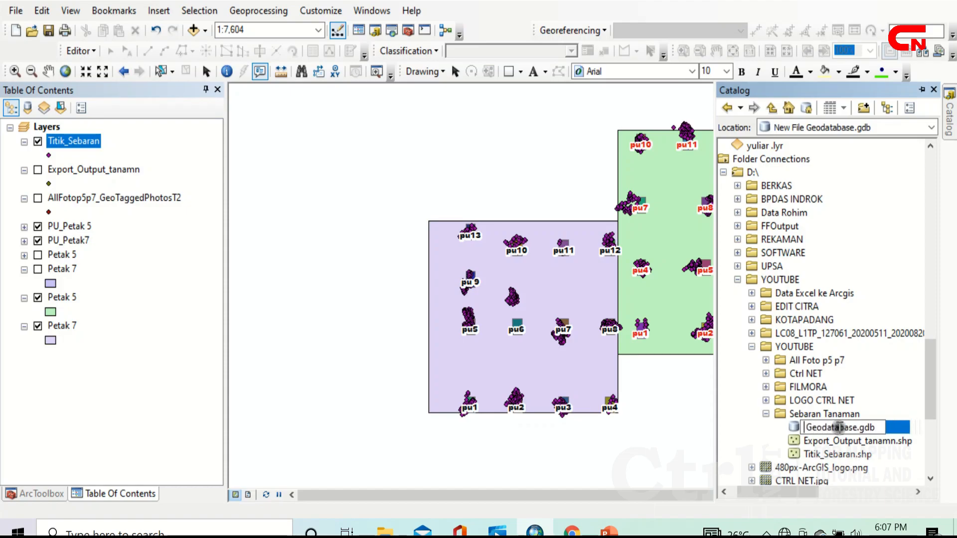
{"action": "key", "text": "BackSpace"}
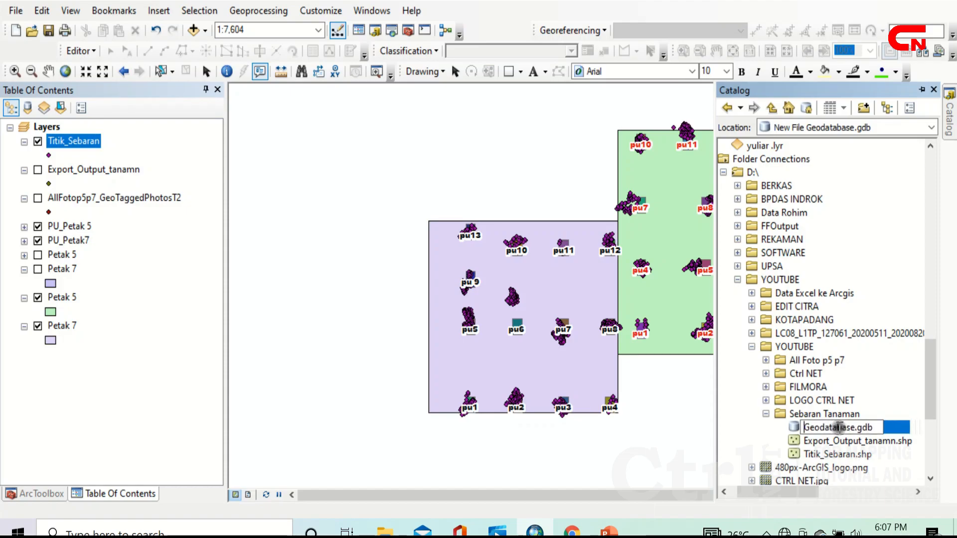
{"action": "left_click", "coordinate": [826, 399]}
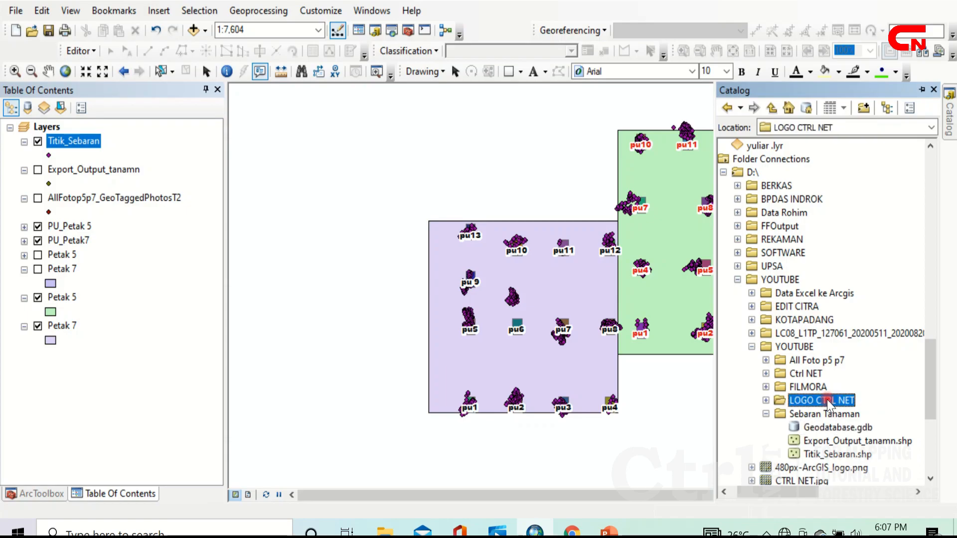
Import the Titik_Sebaran layer into Geodatabase.gdb with Feature Class to Geodatabase (multiple).
{"action": "left_click", "coordinate": [859, 425]}
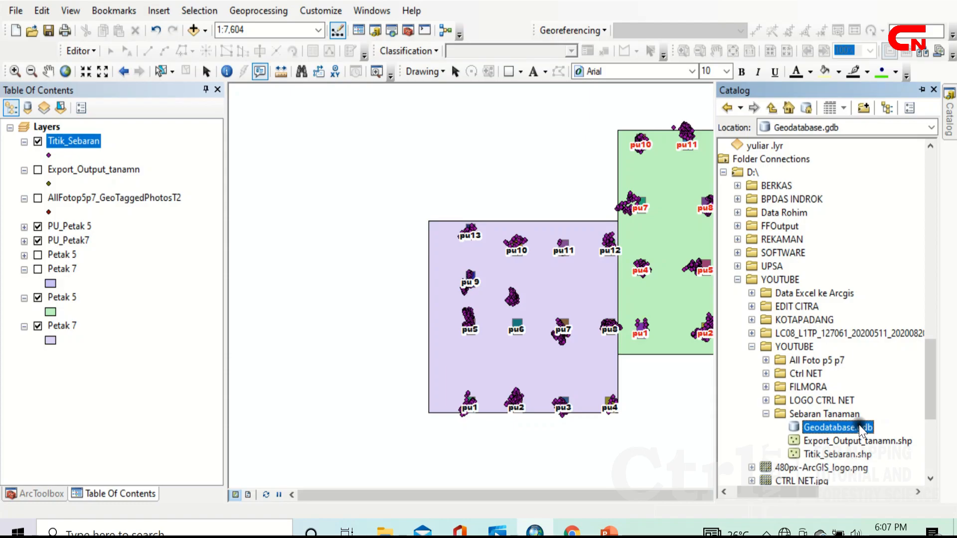
{"action": "right_click", "coordinate": [859, 424]}
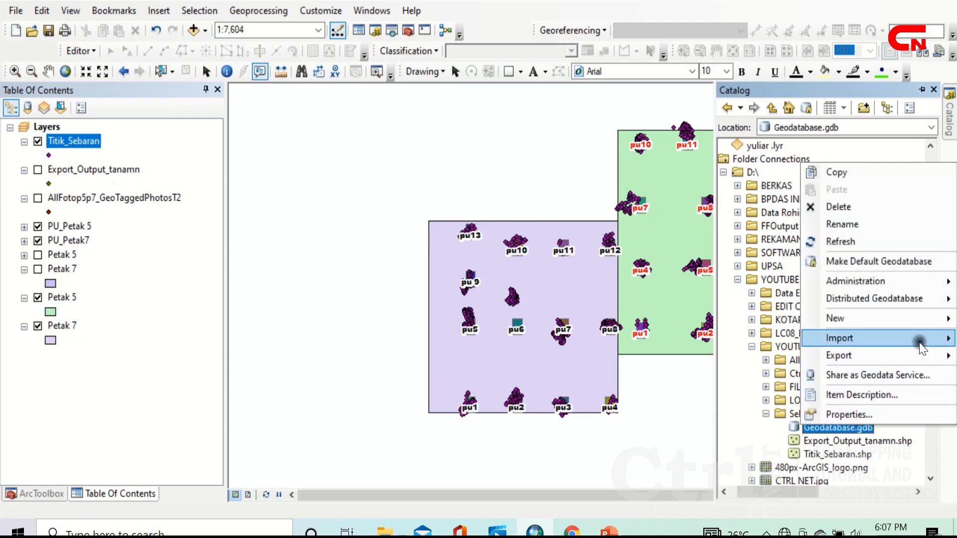
{"action": "mouse_move", "coordinate": [920, 343]}
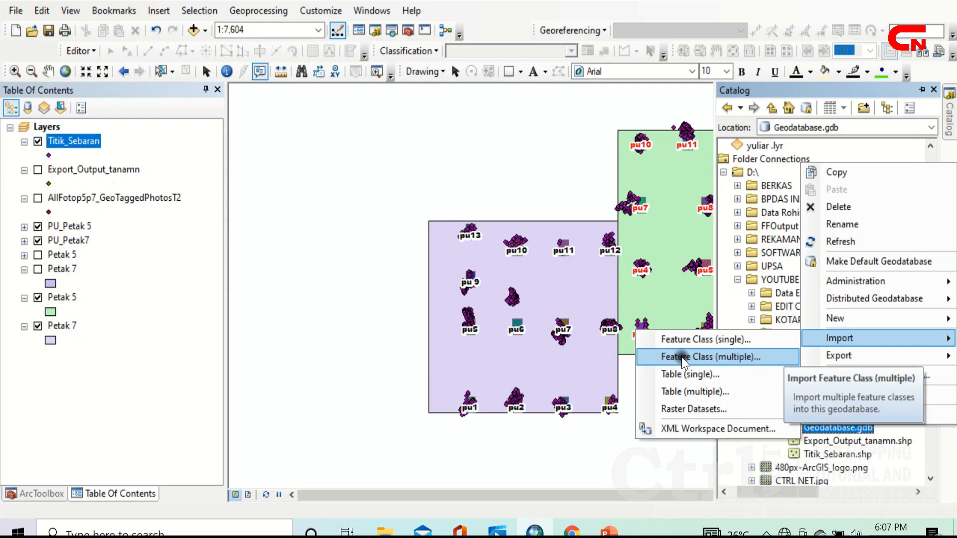
{"action": "left_click", "coordinate": [712, 356]}
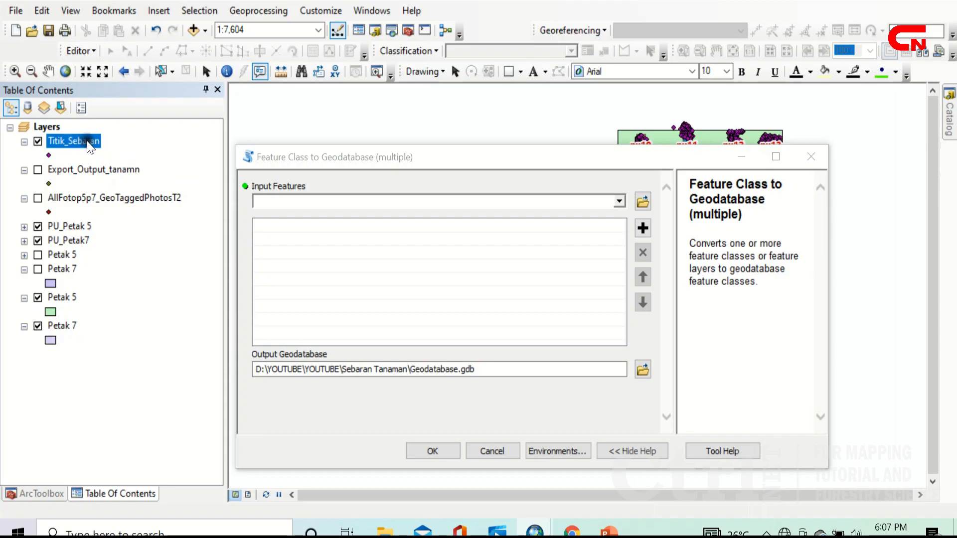
{"action": "left_click_drag", "start_coordinate": [279, 204], "coordinate": [280, 206]}
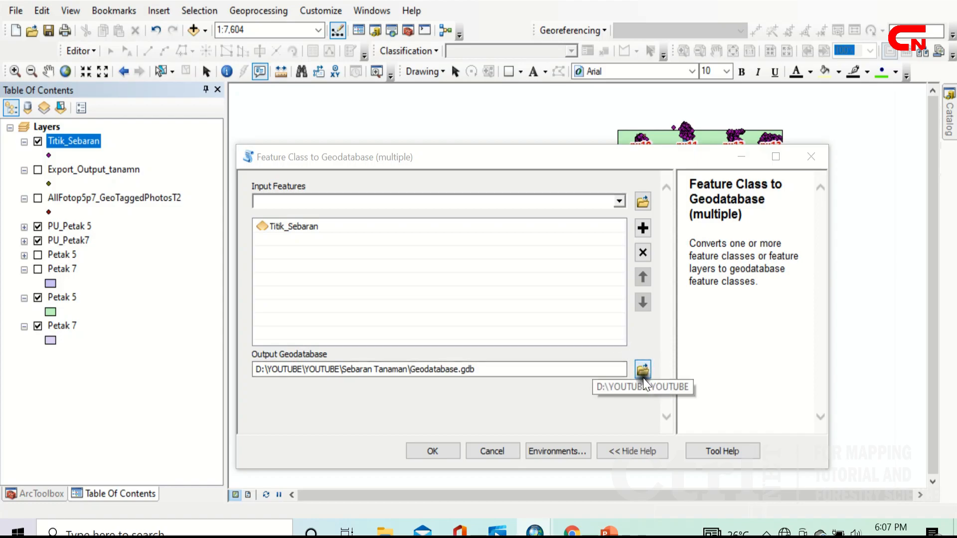
{"action": "left_click", "coordinate": [433, 451]}
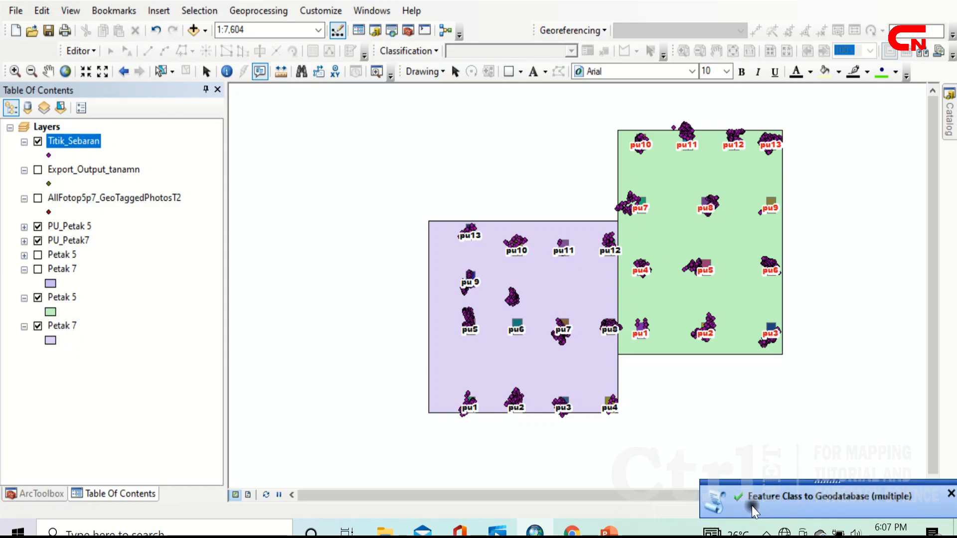
Add the Titik_Sebaran feature class from Geodatabase.gdb to the map as a layer.
{"action": "mouse_move", "coordinate": [948, 143]}
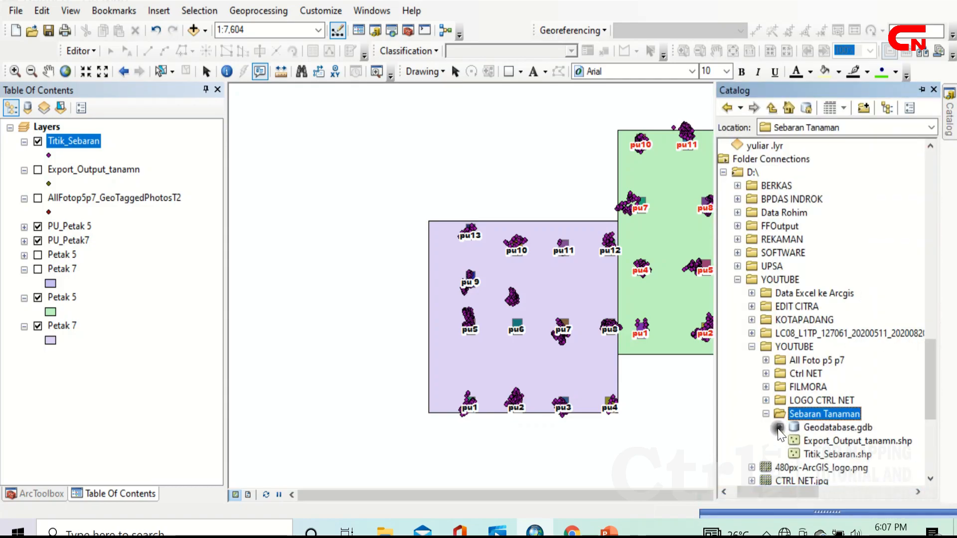
{"action": "left_click", "coordinate": [779, 428]}
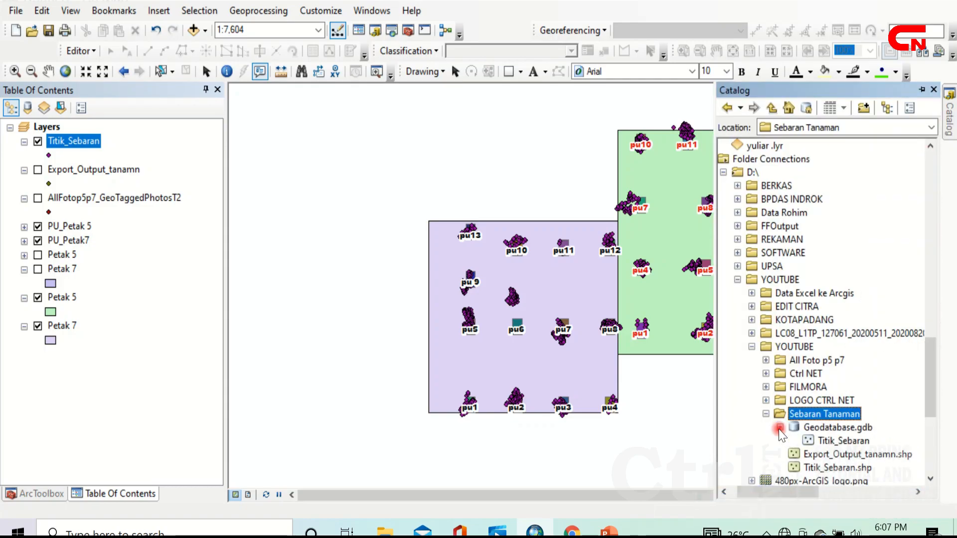
{"action": "left_click", "coordinate": [851, 440]}
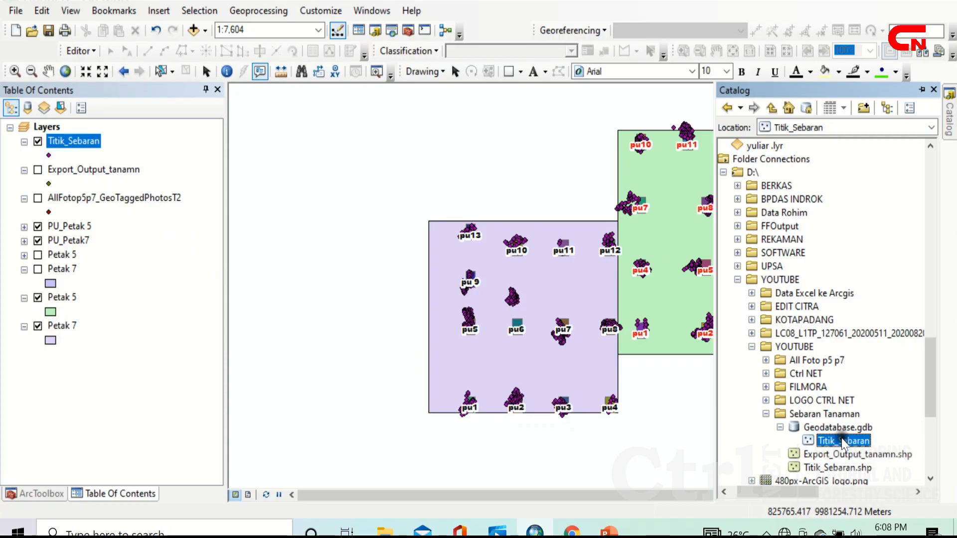
{"action": "left_click_drag", "start_coordinate": [843, 444], "coordinate": [121, 149]}
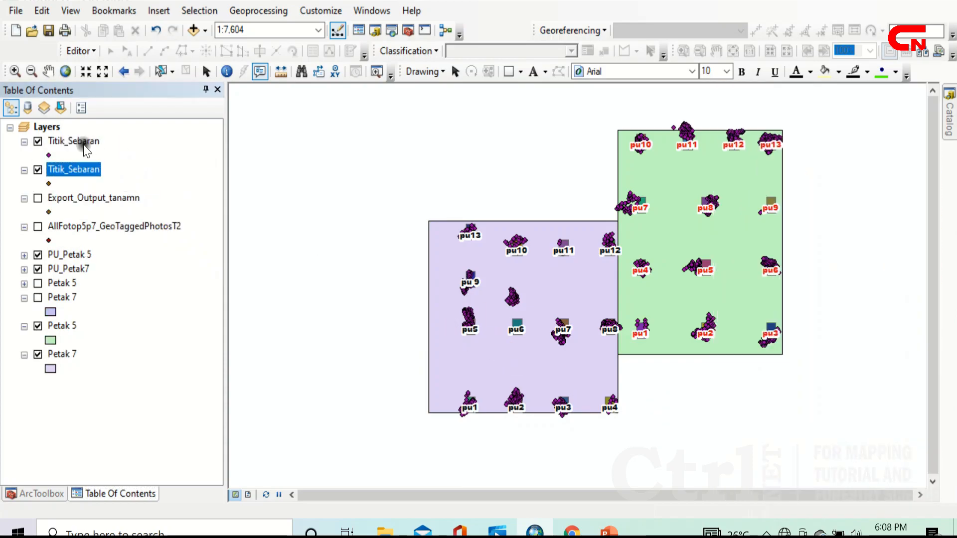
{"action": "left_click", "coordinate": [54, 172]}
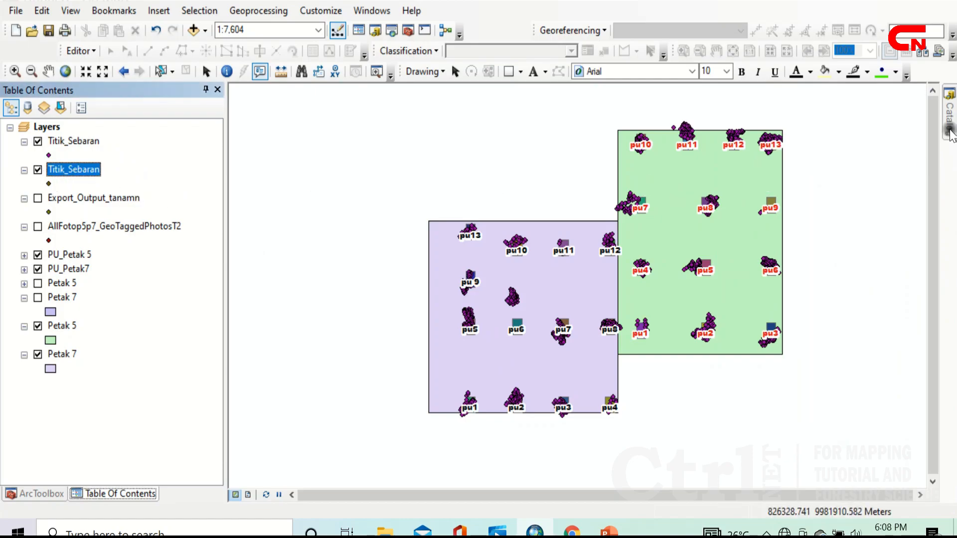
{"action": "left_click", "coordinate": [949, 127]}
{"action": "left_click", "coordinate": [839, 442]}
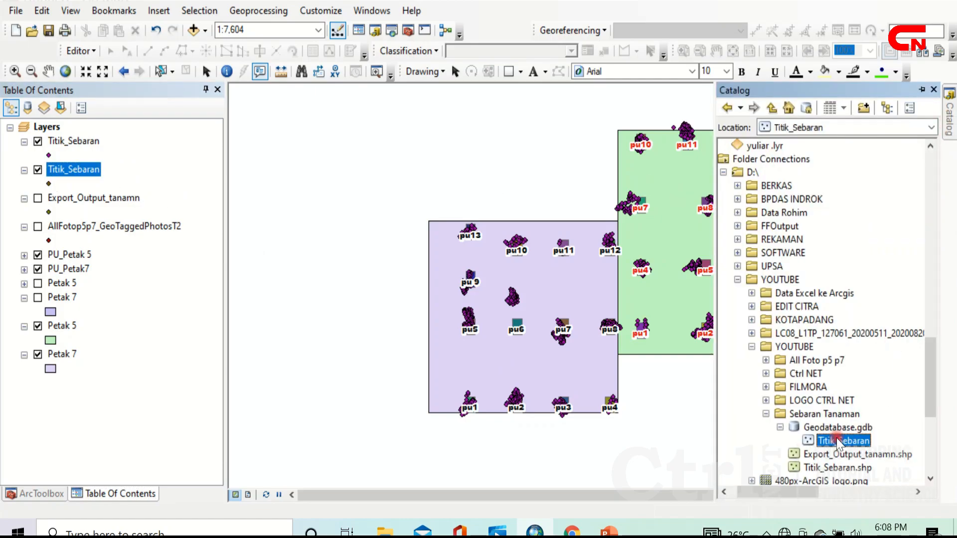
Remove the original Titik_Sebaran shapefile layer from the map, keeping the one from the geodatabase.
{"action": "left_click", "coordinate": [85, 139]}
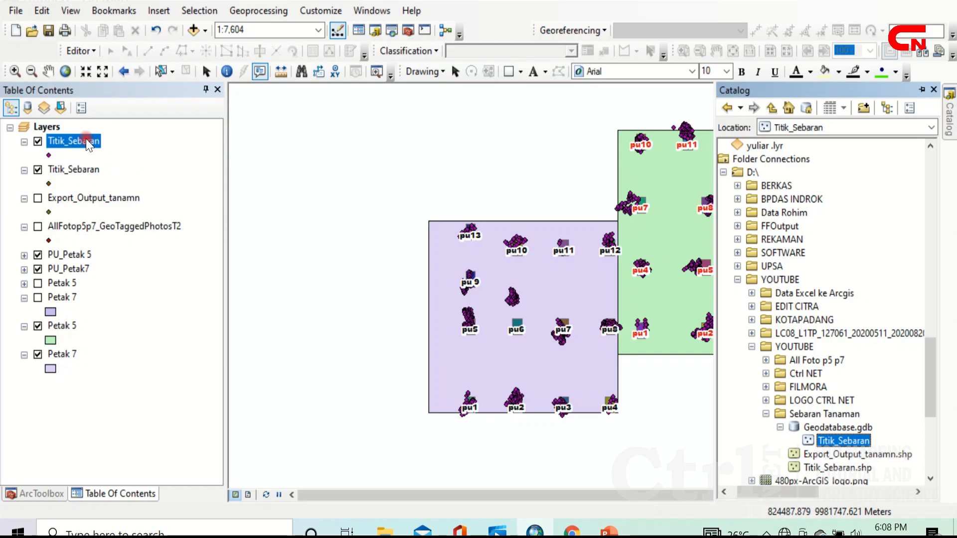
{"action": "right_click", "coordinate": [86, 138]}
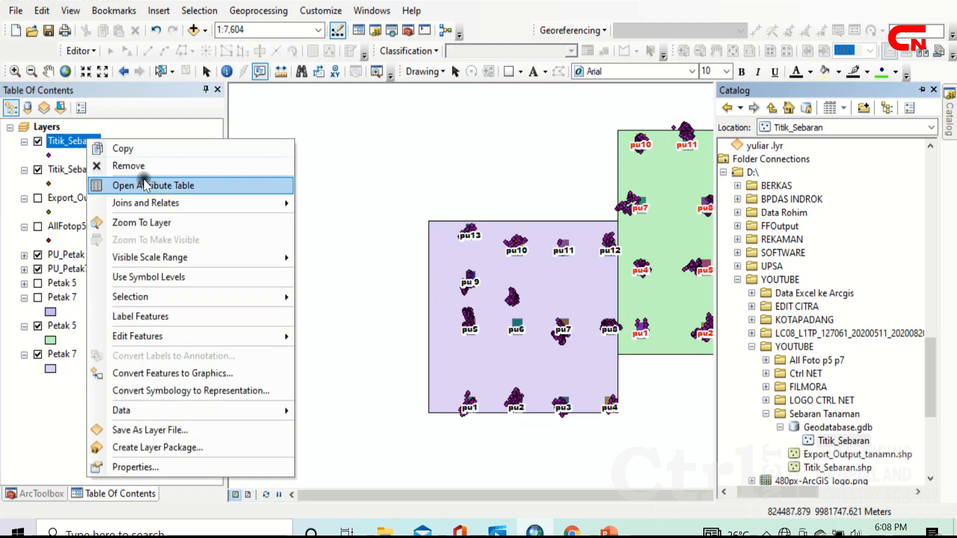
{"action": "left_click", "coordinate": [150, 165]}
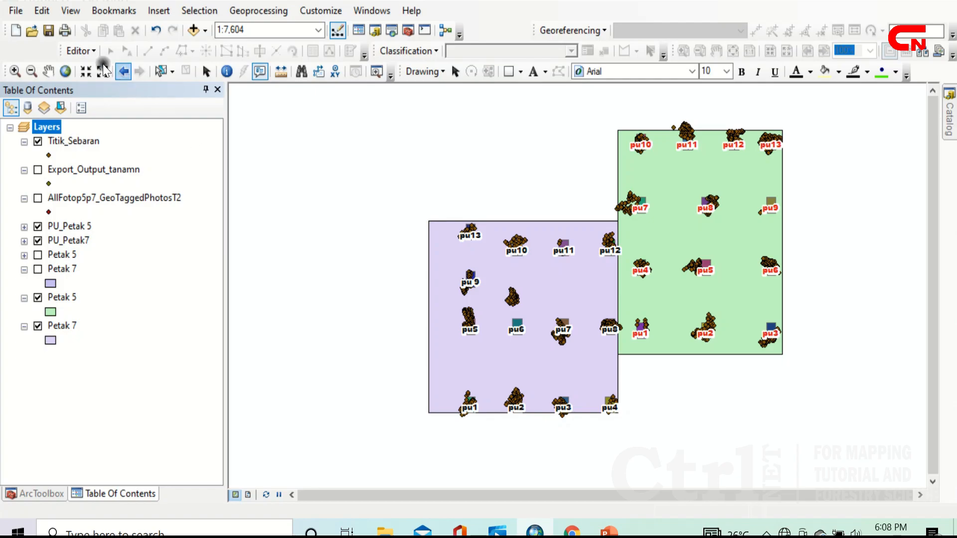
Start an edit session on the Titik_Sebaran layer from the geodatabase.
{"action": "left_click", "coordinate": [89, 53]}
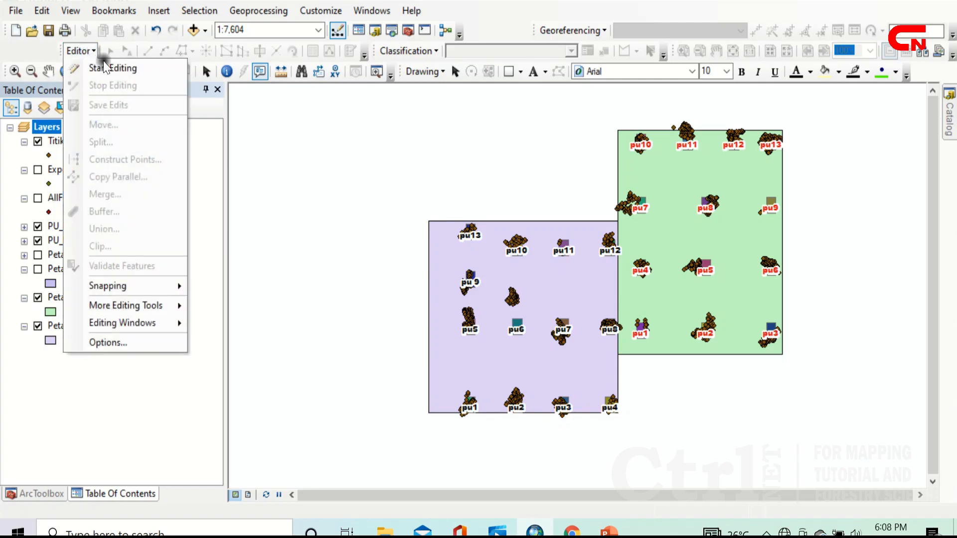
{"action": "left_click", "coordinate": [111, 70]}
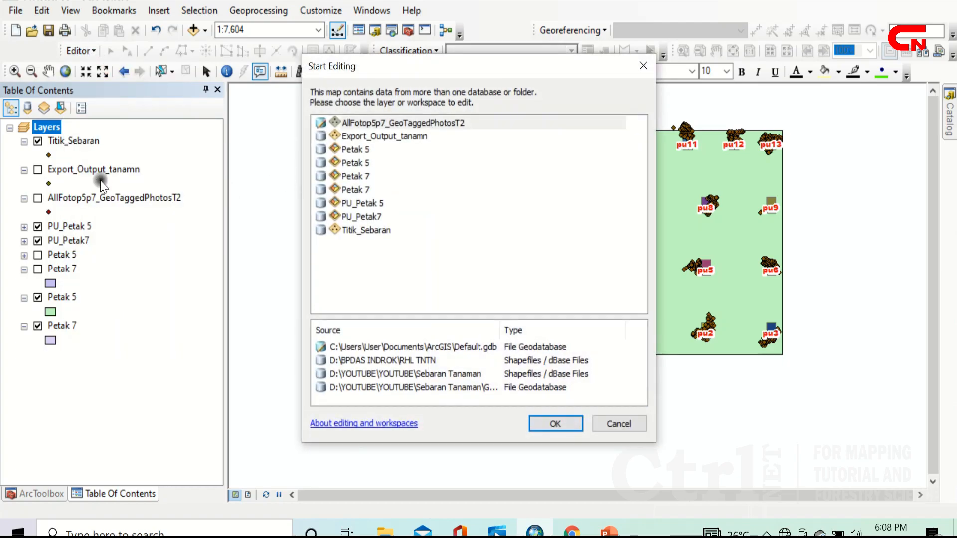
{"action": "left_click", "coordinate": [363, 231]}
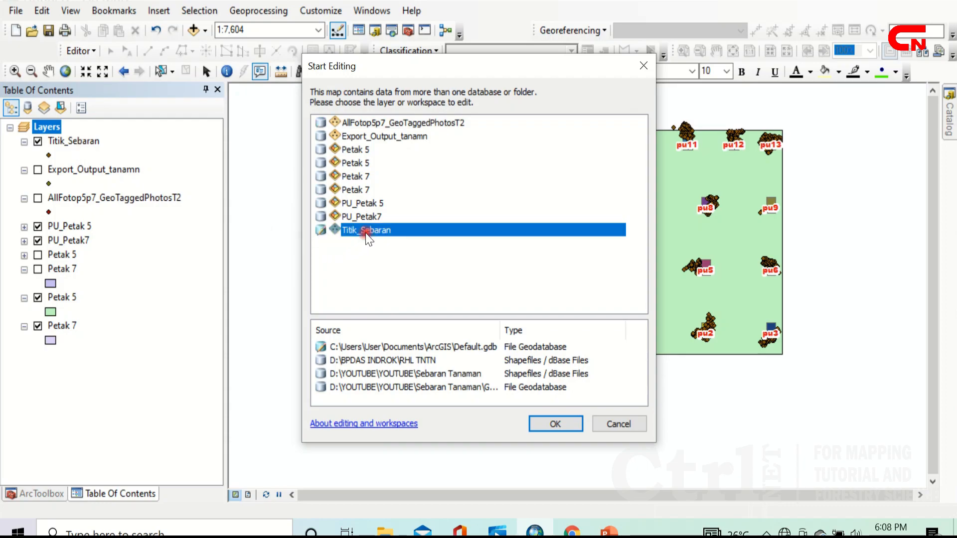
{"action": "left_click", "coordinate": [558, 424]}
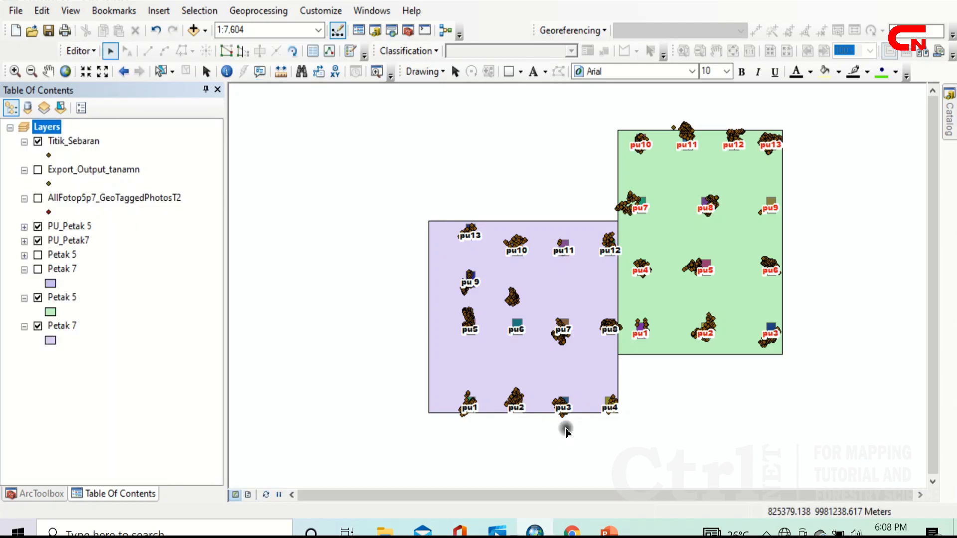
Enable attachments on the Titik_Sebaran feature class with the Enable Attachments tool.
{"action": "left_click", "coordinate": [37, 494]}
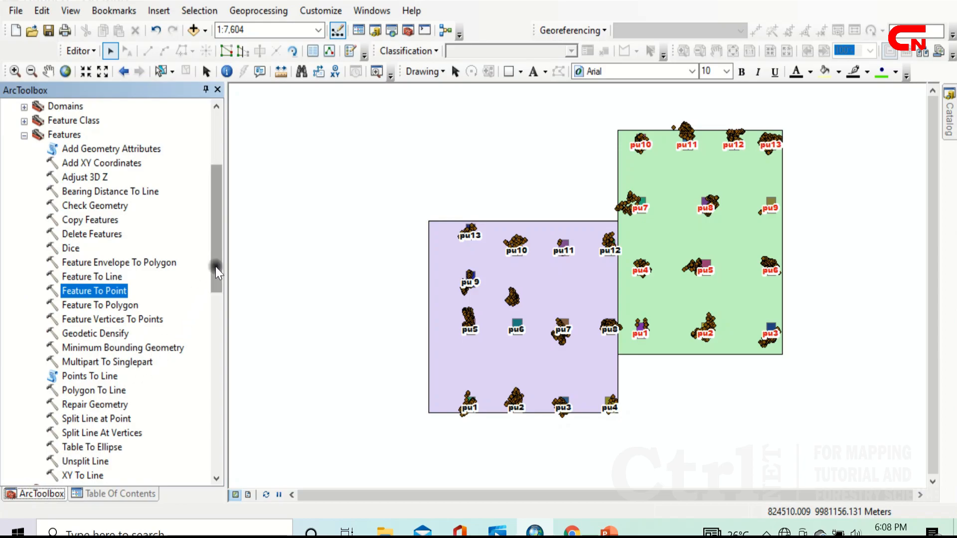
{"action": "left_click_drag", "start_coordinate": [218, 163], "coordinate": [217, 126]}
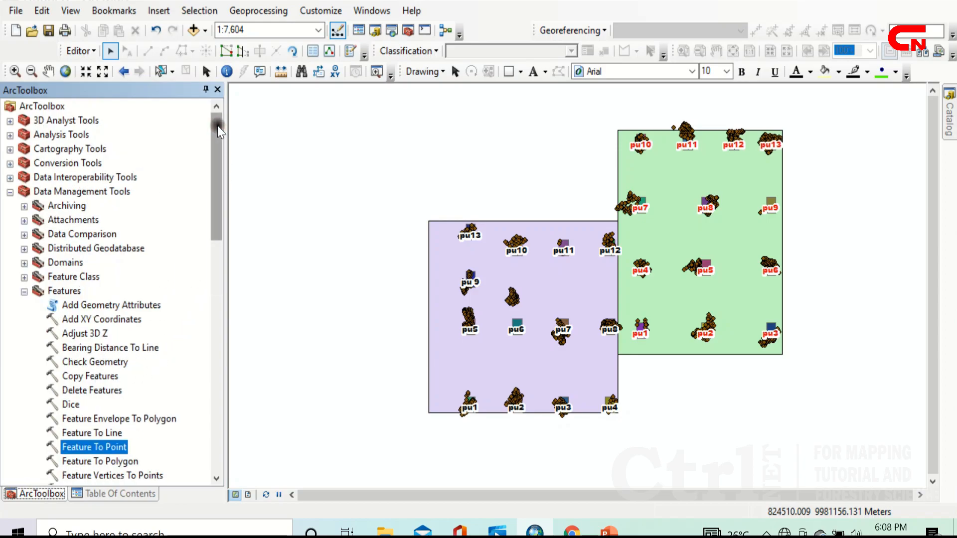
{"action": "left_click", "coordinate": [24, 292]}
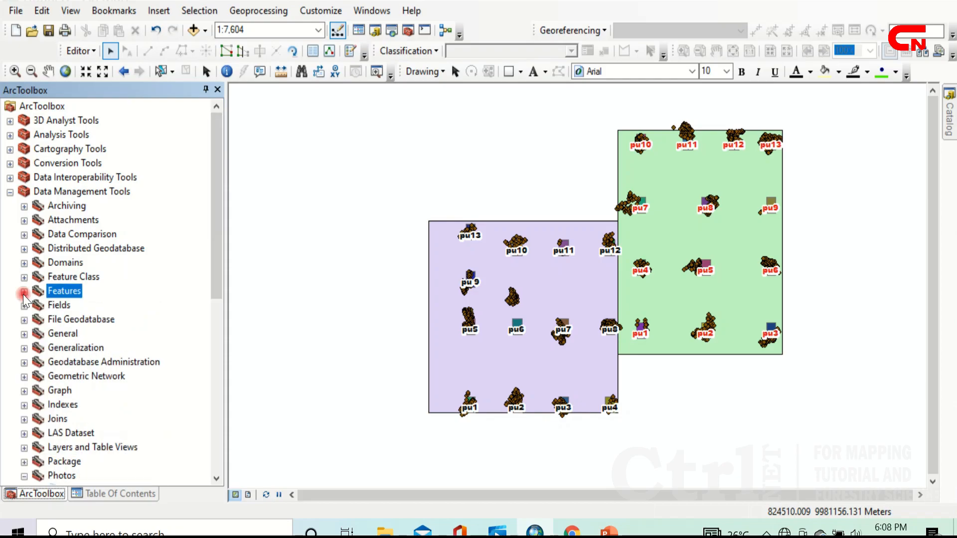
{"action": "left_click", "coordinate": [88, 192]}
{"action": "double_click", "coordinate": [86, 220]}
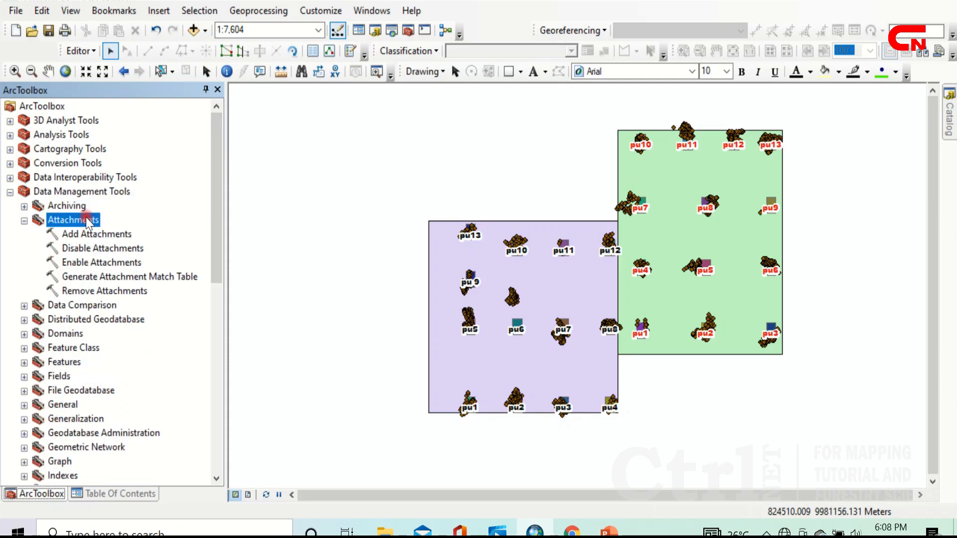
{"action": "left_click", "coordinate": [95, 264]}
{"action": "double_click", "coordinate": [94, 268]}
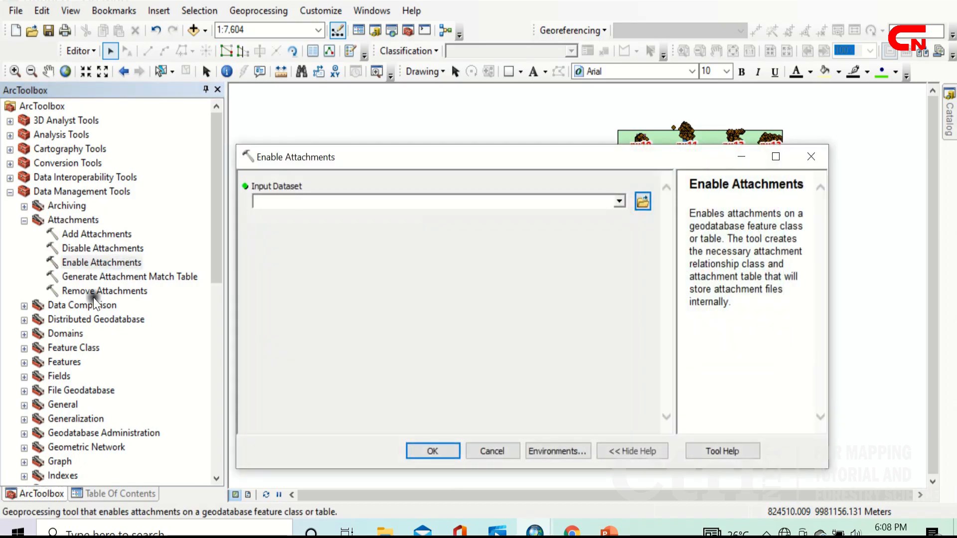
{"action": "left_click", "coordinate": [98, 494]}
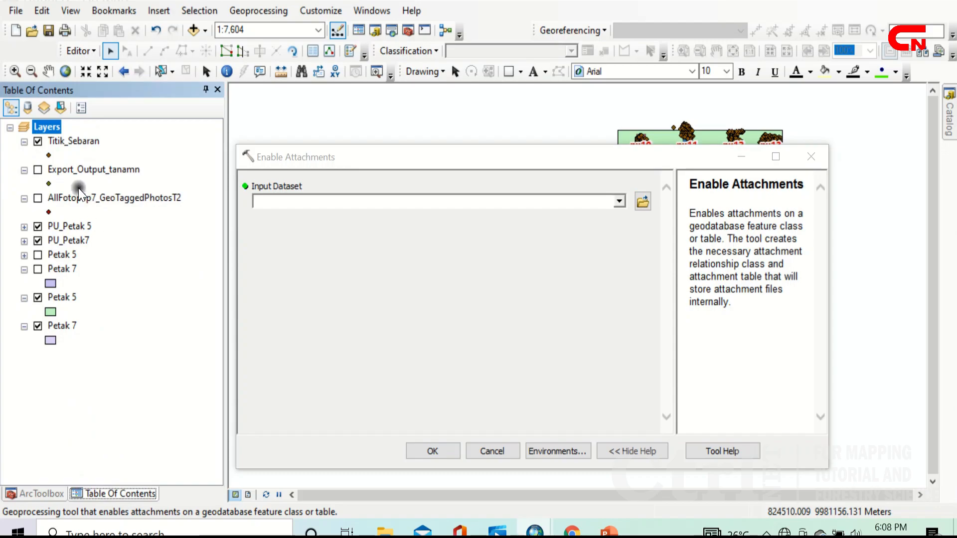
{"action": "left_click", "coordinate": [619, 201]}
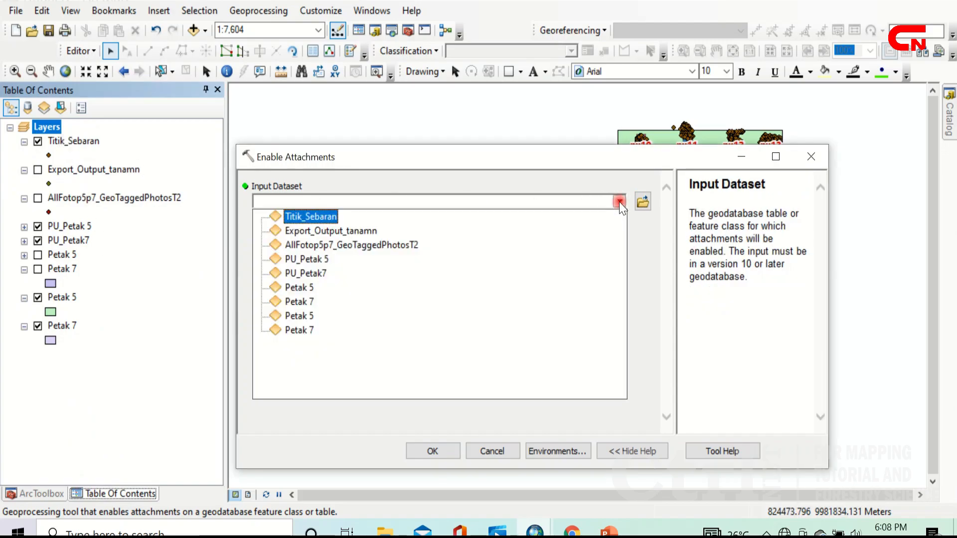
{"action": "left_click", "coordinate": [325, 216]}
{"action": "left_click", "coordinate": [440, 451]}
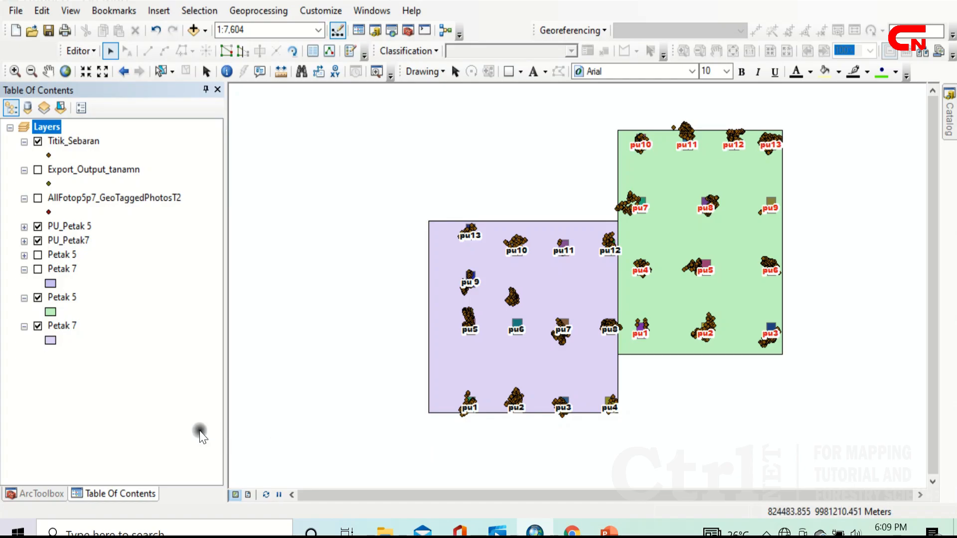
Set up Generate Attachment Match Table with Titik_Sebaran as the input dataset and the All Foto p5 p7 folder as the input folder.
{"action": "left_click", "coordinate": [43, 495]}
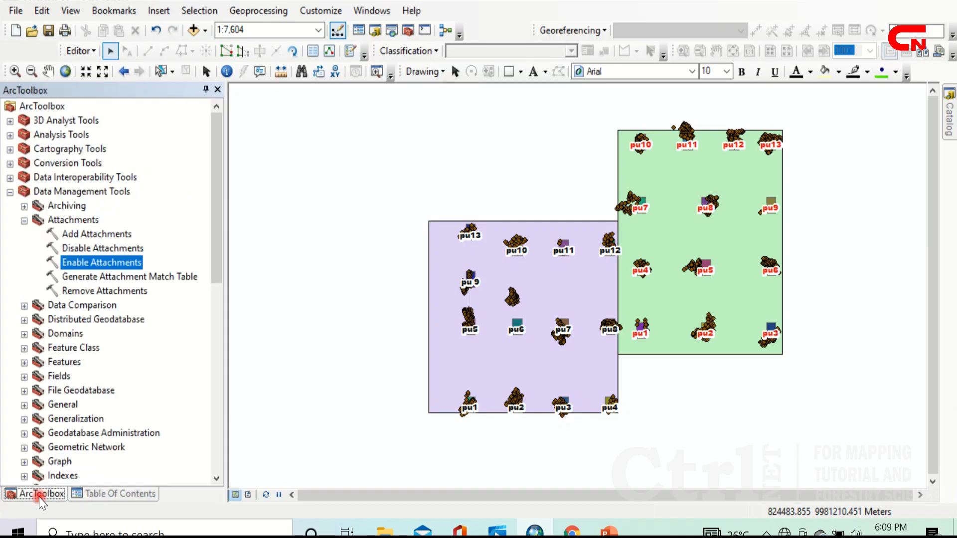
{"action": "double_click", "coordinate": [163, 277]}
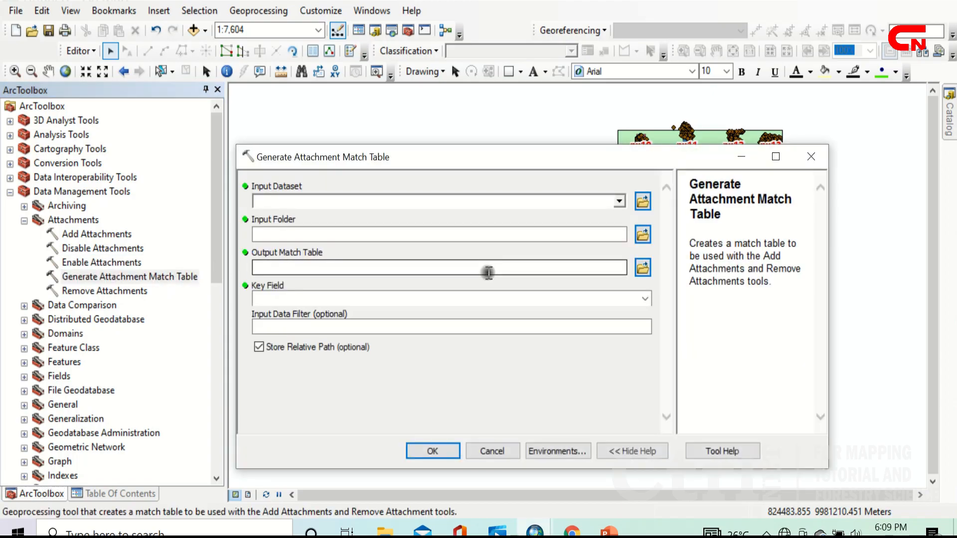
{"action": "left_click", "coordinate": [620, 202]}
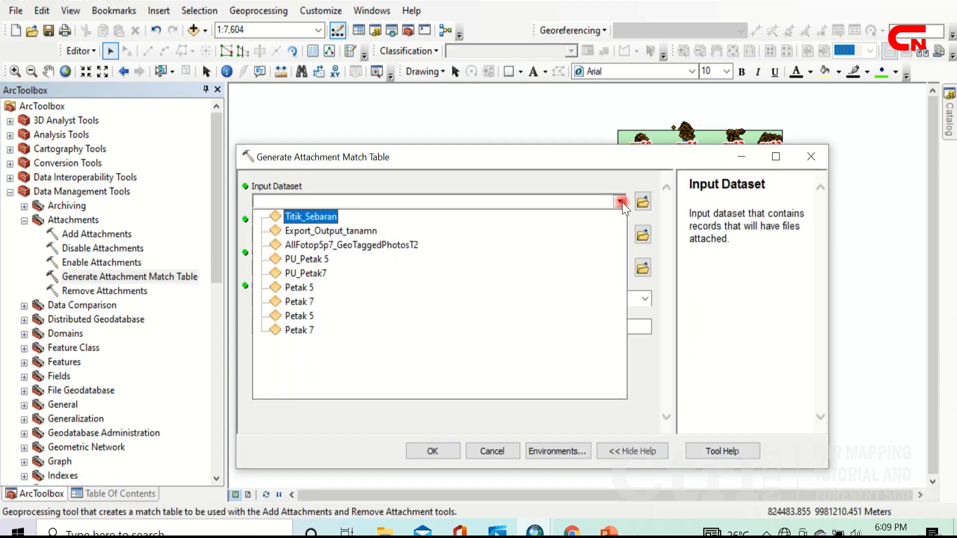
{"action": "left_click", "coordinate": [325, 220]}
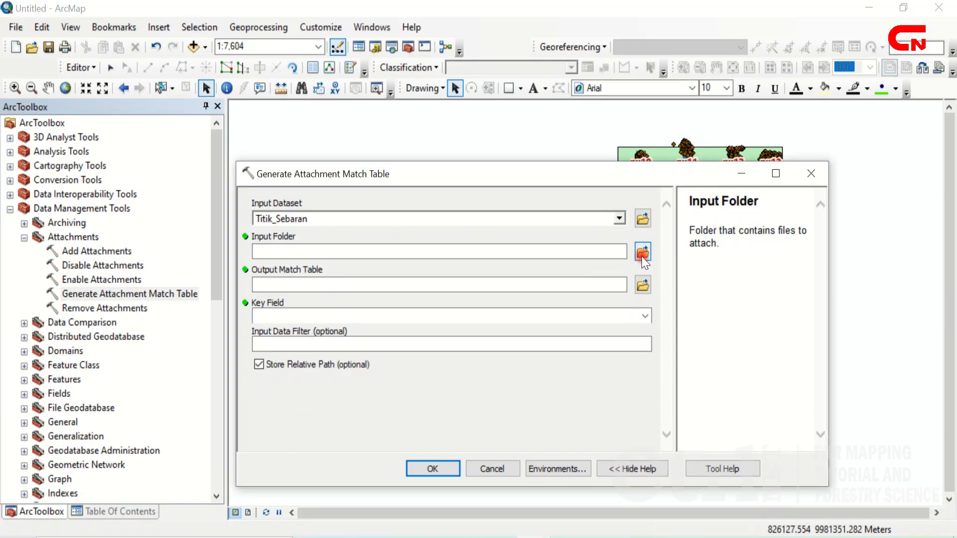
{"action": "left_click", "coordinate": [643, 253]}
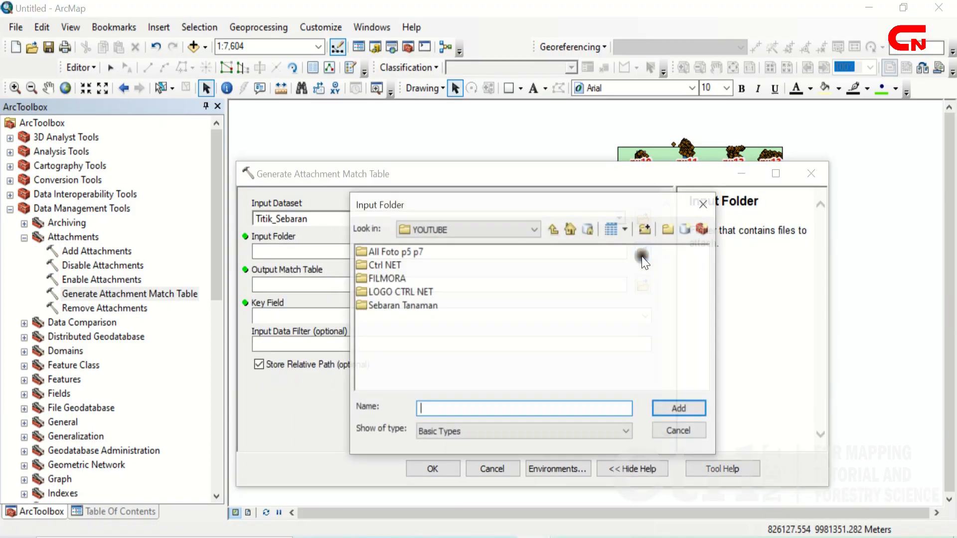
{"action": "left_click", "coordinate": [402, 253]}
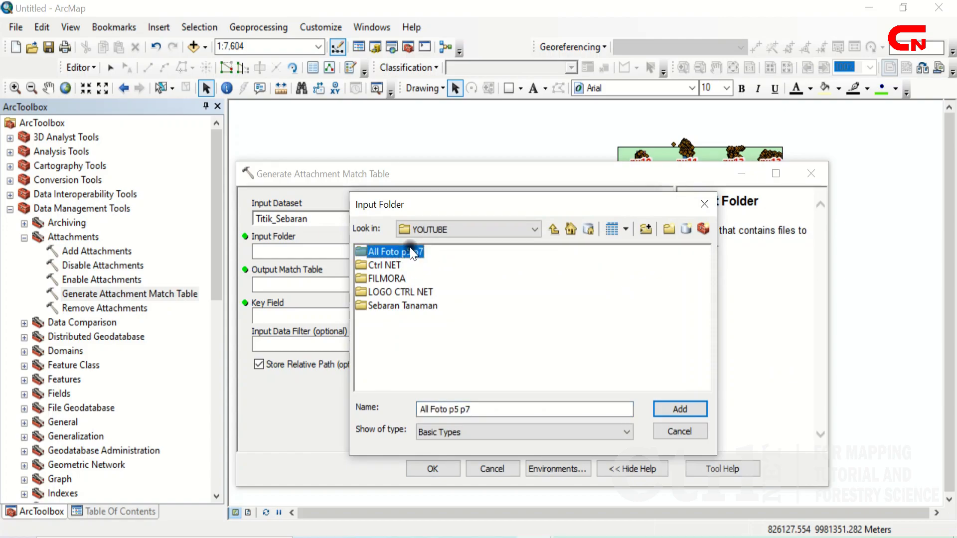
{"action": "left_click", "coordinate": [389, 536]}
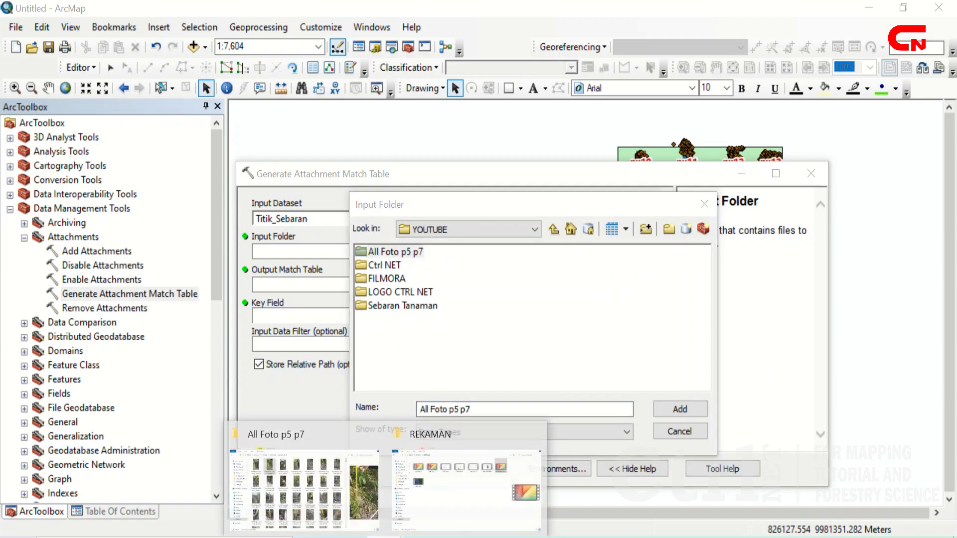
{"action": "left_click", "coordinate": [342, 509]}
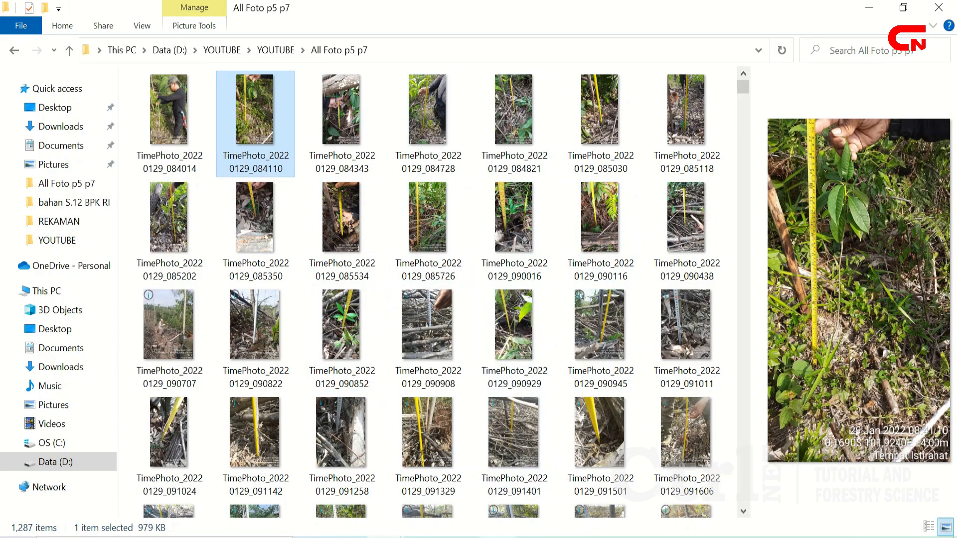
{"action": "left_click", "coordinate": [582, 498]}
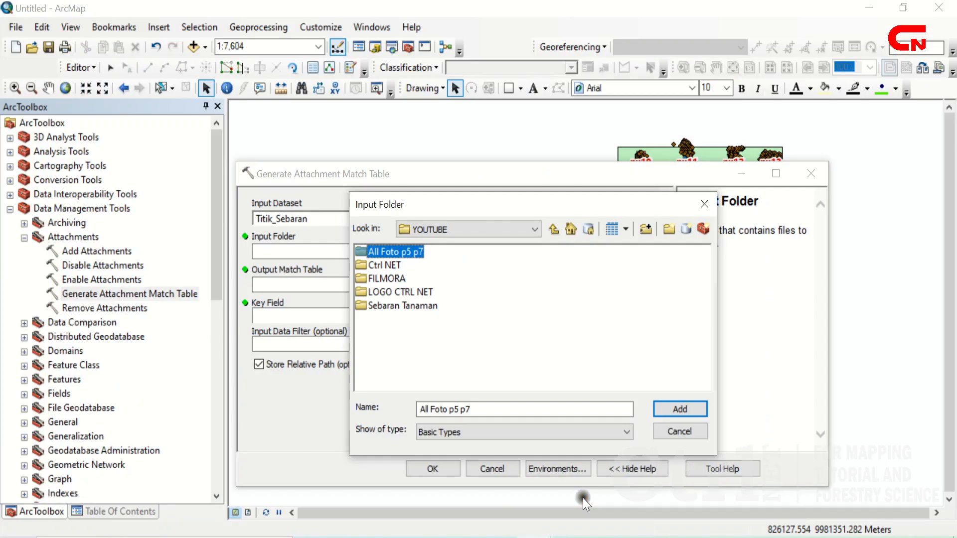
{"action": "left_click", "coordinate": [674, 407]}
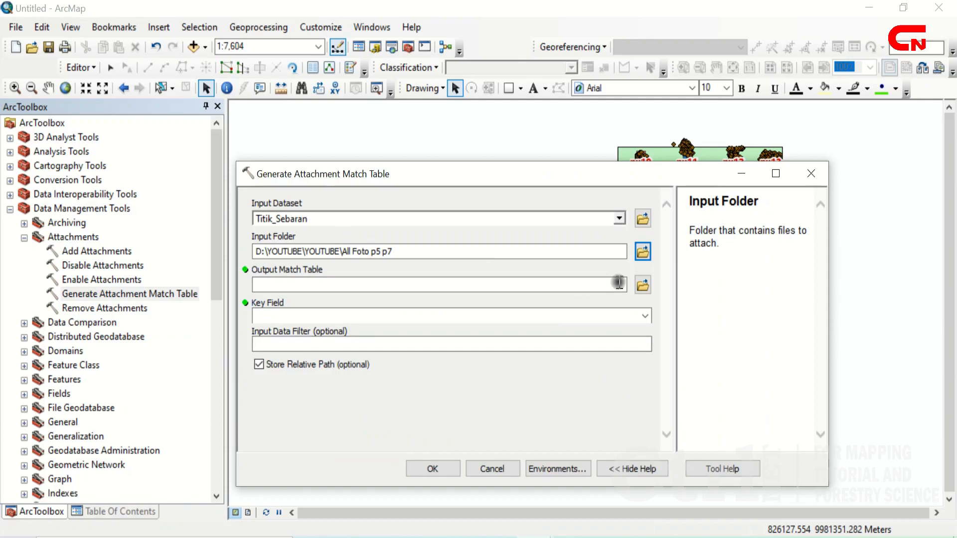
Set the output match table to a table named matc in Geodatabase.gdb.
{"action": "left_click", "coordinate": [642, 285]}
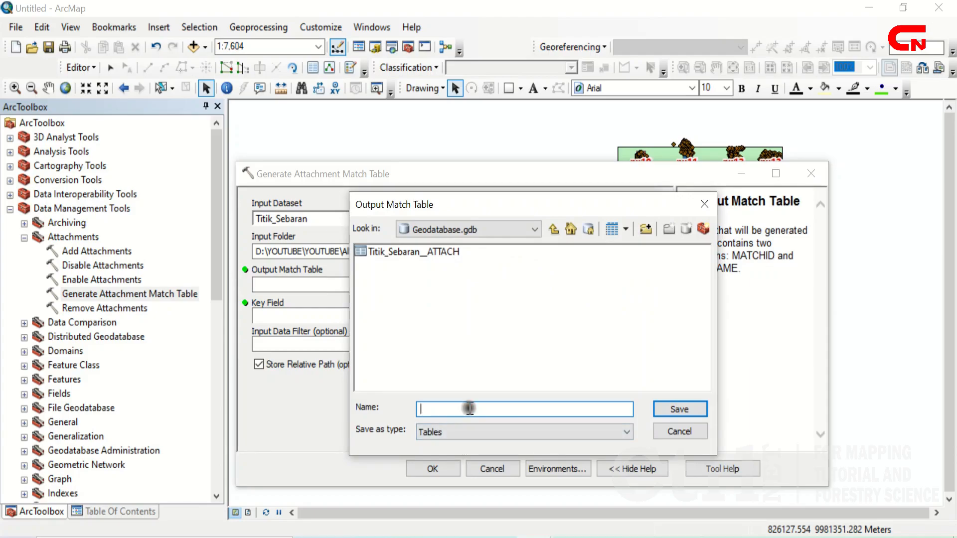
{"action": "type", "text": "m"}
{"action": "left_click", "coordinate": [681, 409]}
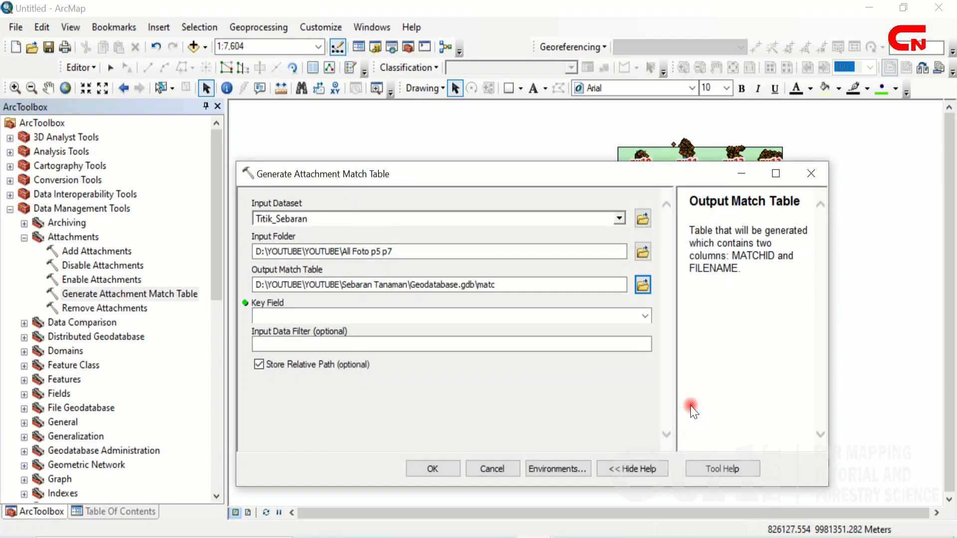
Examine Titik_Sebaran's attribute table to determine which field holds the photo file names.
{"action": "left_click", "coordinate": [645, 315]}
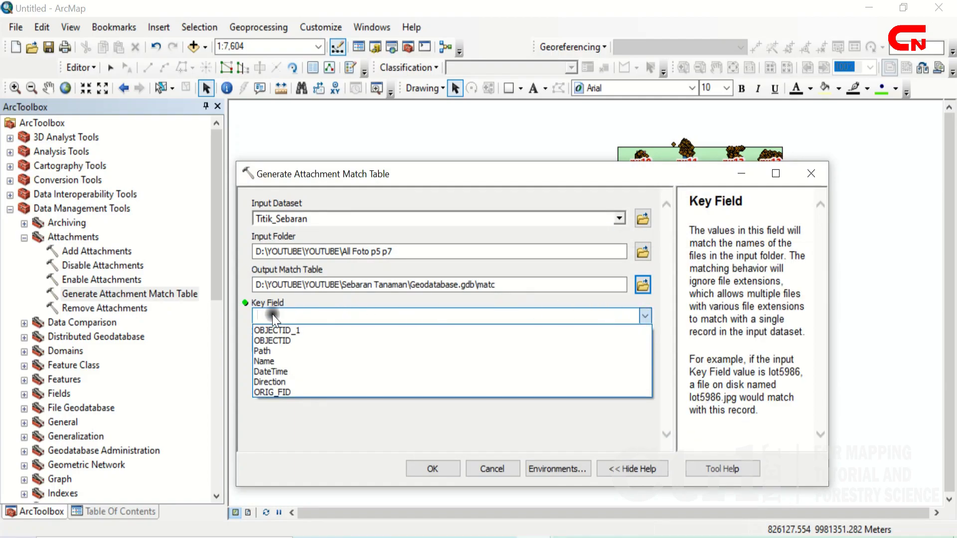
{"action": "left_click", "coordinate": [121, 514]}
{"action": "left_click", "coordinate": [121, 512]}
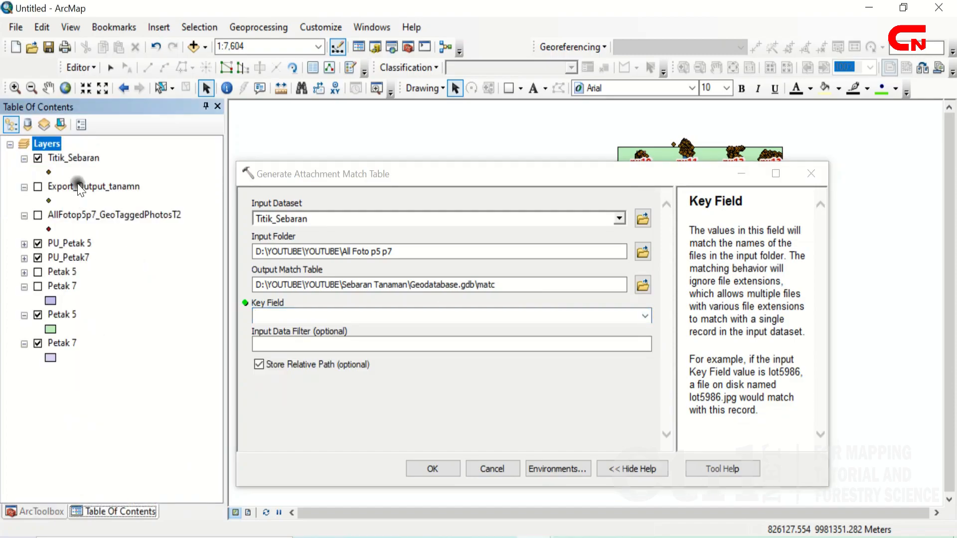
{"action": "left_click", "coordinate": [81, 157]}
{"action": "right_click", "coordinate": [84, 160]}
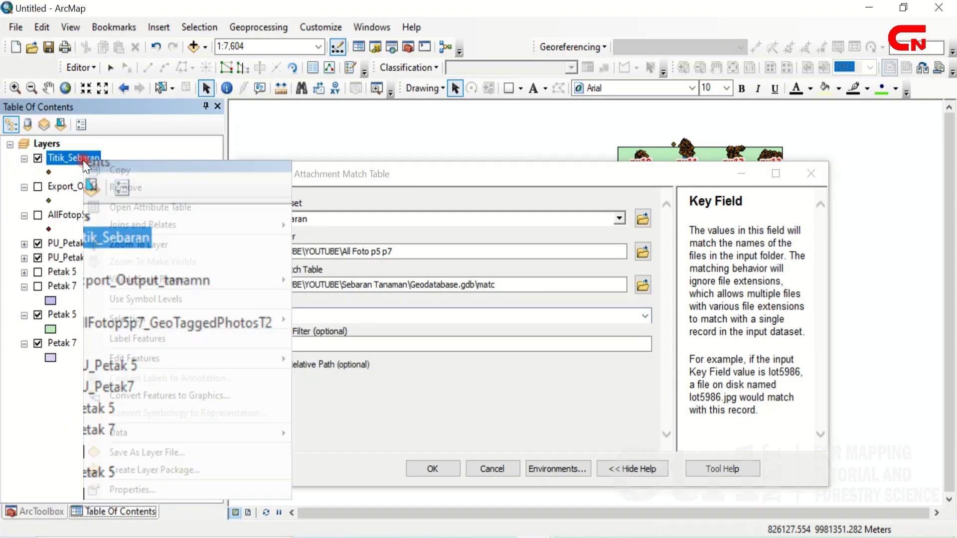
{"action": "left_click", "coordinate": [138, 207]}
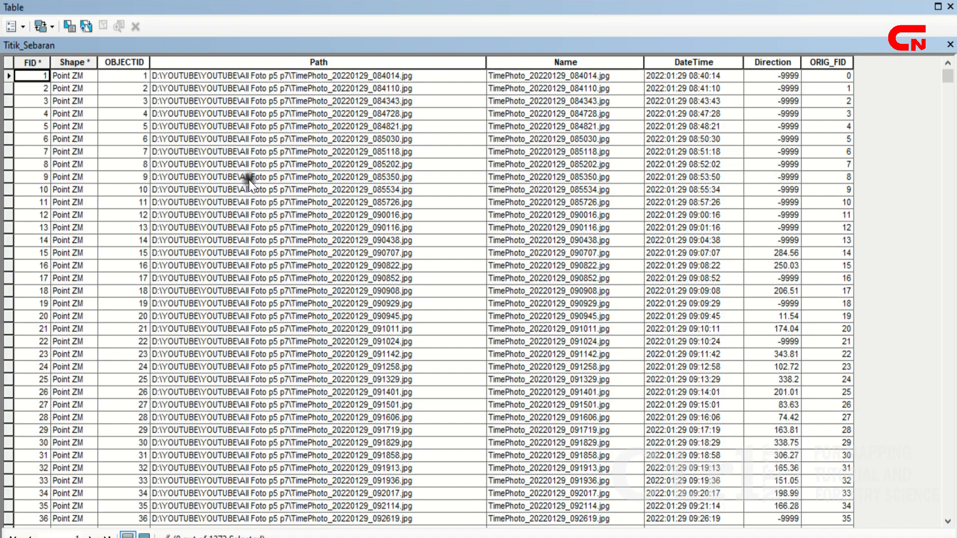
{"action": "left_click", "coordinate": [522, 57]}
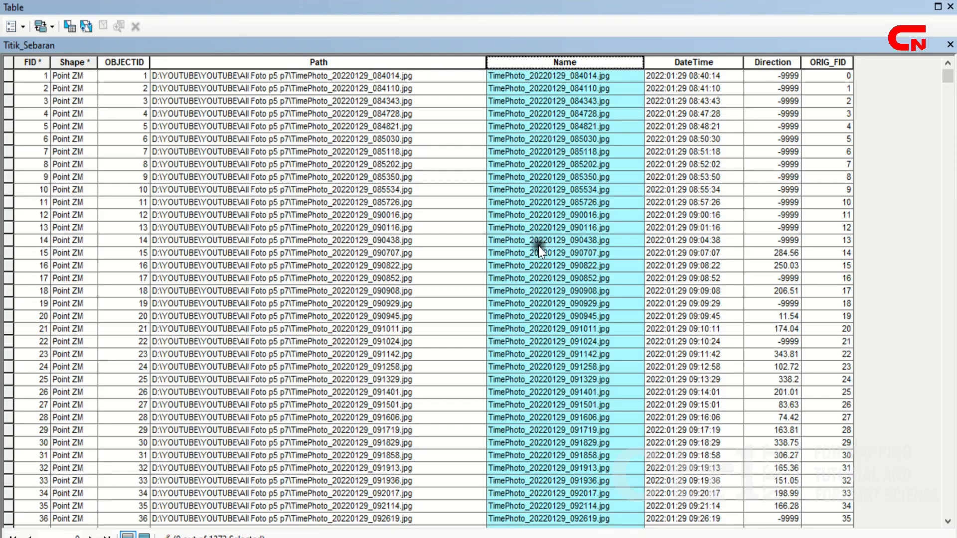
{"action": "left_click", "coordinate": [950, 44]}
Set the key field to Name and generate the attachment match table.
{"action": "left_click", "coordinate": [644, 316]}
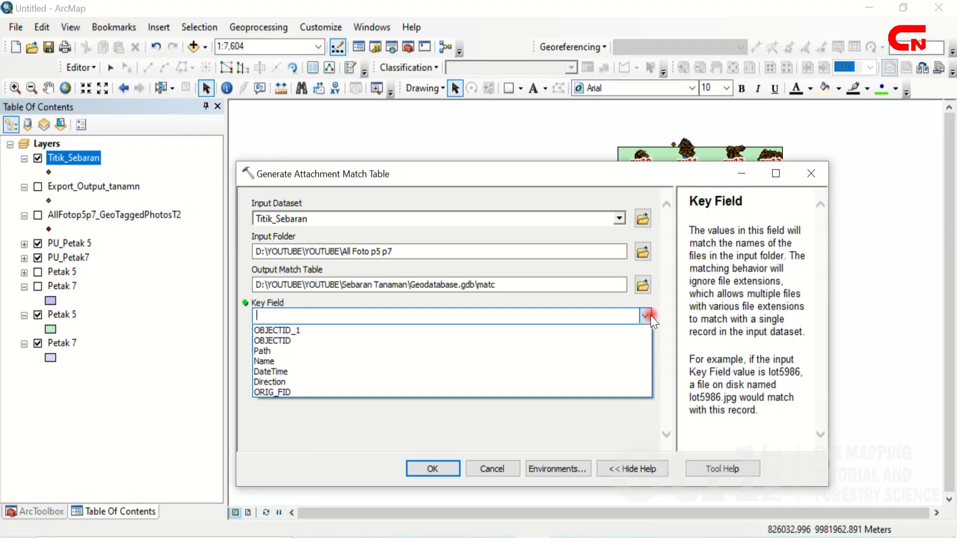
{"action": "left_click", "coordinate": [368, 362]}
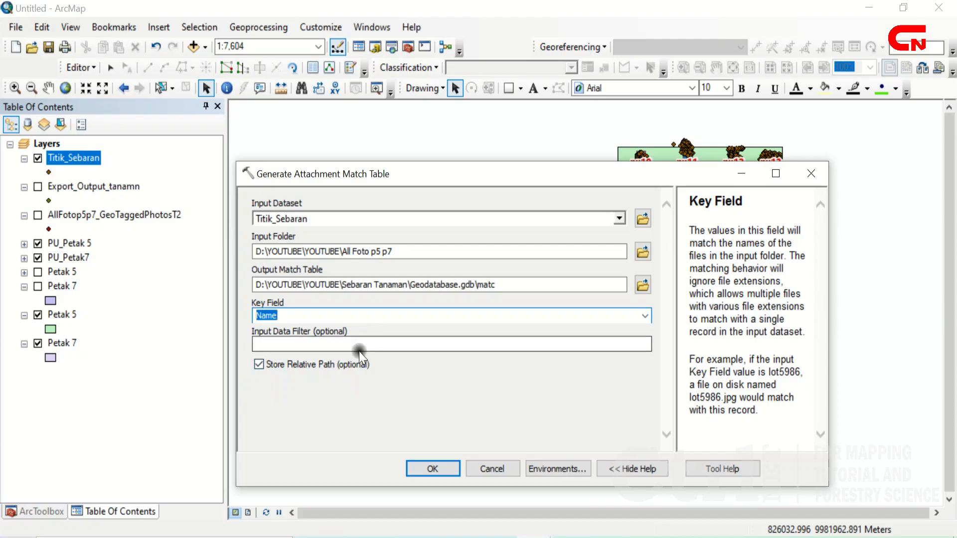
{"action": "left_click", "coordinate": [429, 468]}
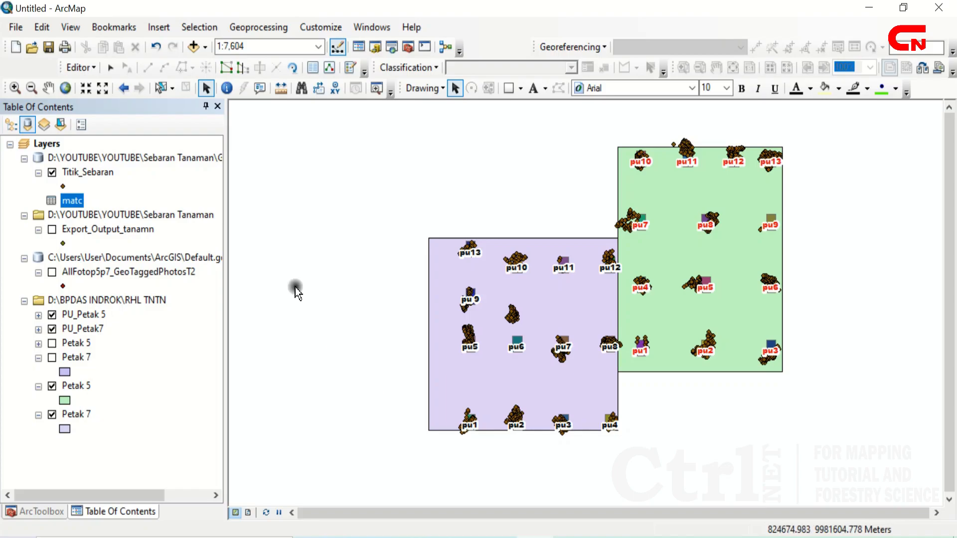
Stop the edit session and bring the Attachments toolset back into view.
{"action": "left_click", "coordinate": [79, 68]}
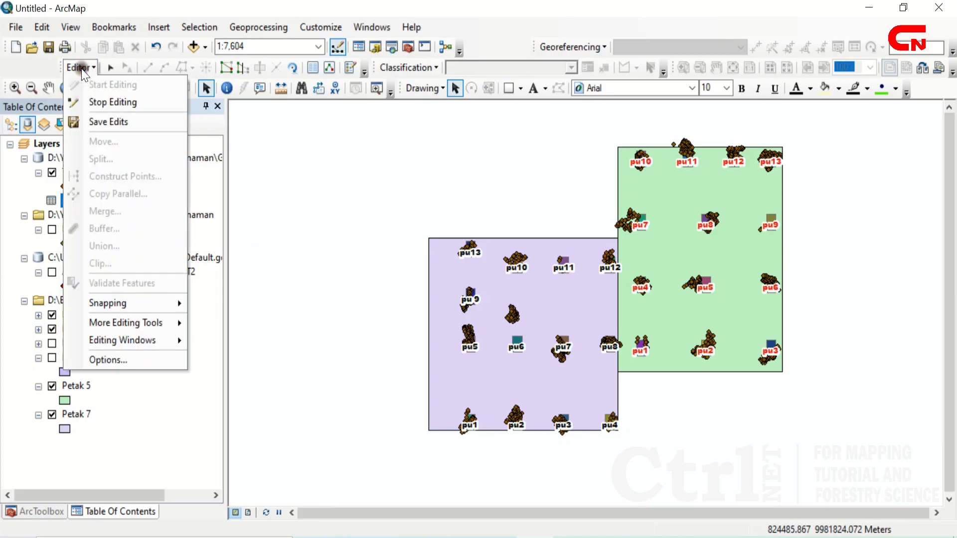
{"action": "left_click", "coordinate": [113, 104]}
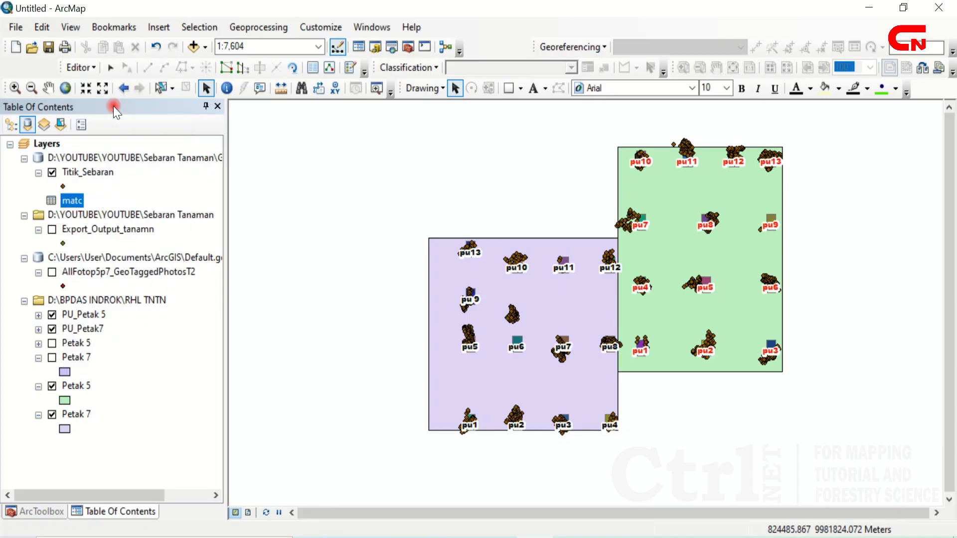
{"action": "left_click", "coordinate": [44, 512]}
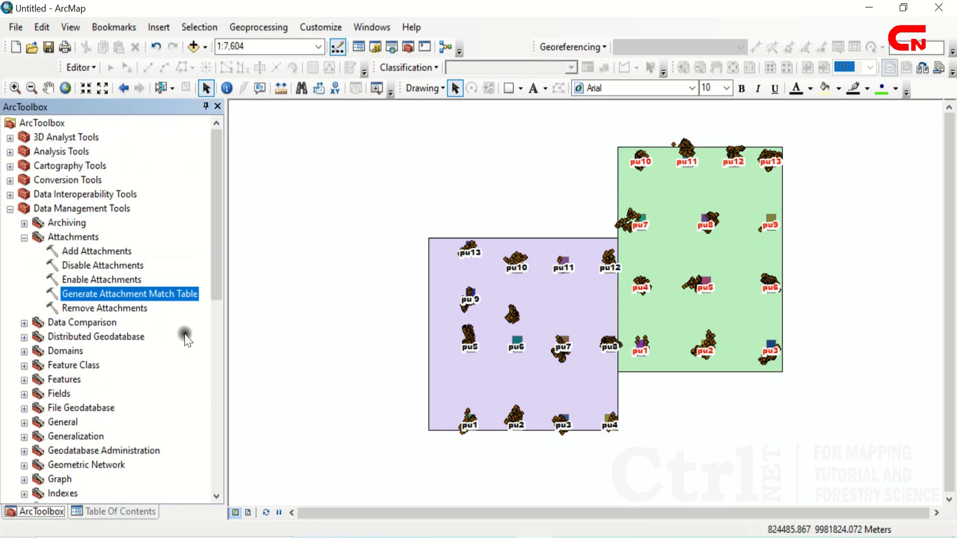
Start the Add Attachments tool with Titik_Sebaran as the input dataset and Name as the input join field.
{"action": "left_click", "coordinate": [117, 251]}
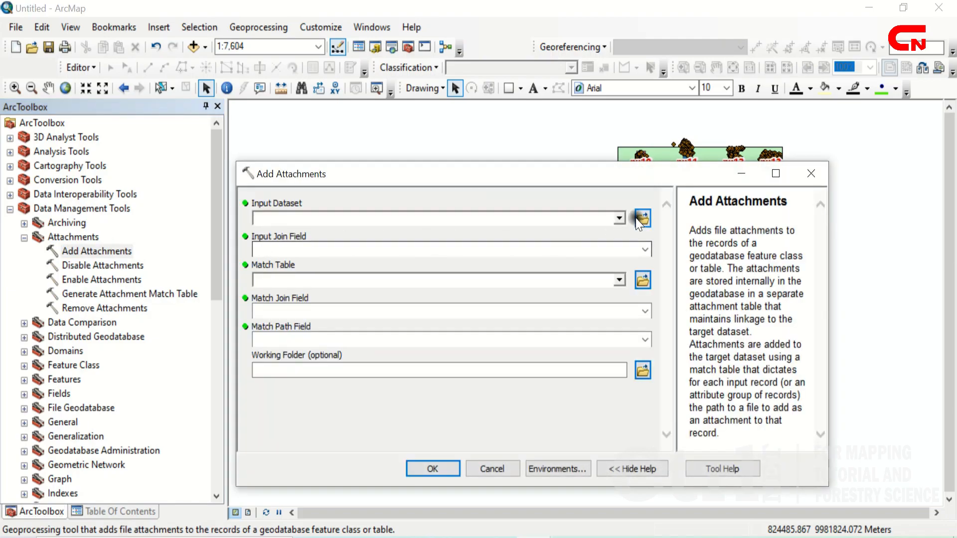
{"action": "left_click", "coordinate": [619, 219]}
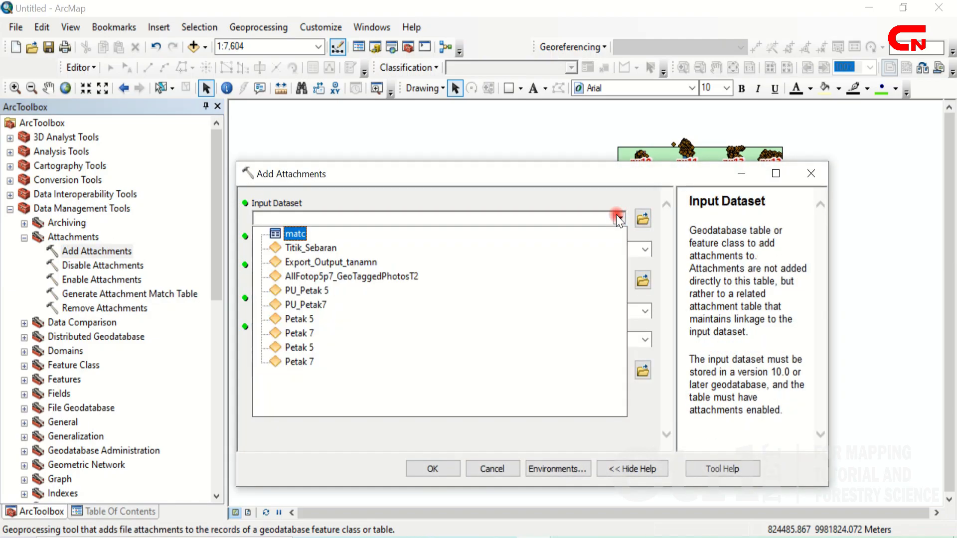
{"action": "left_click", "coordinate": [309, 248]}
{"action": "left_click", "coordinate": [122, 510]}
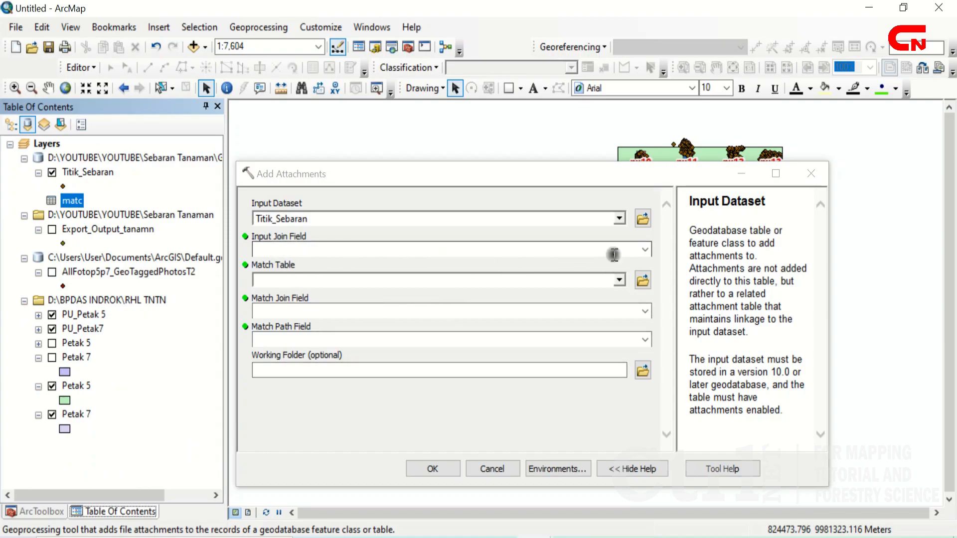
{"action": "left_click", "coordinate": [645, 250]}
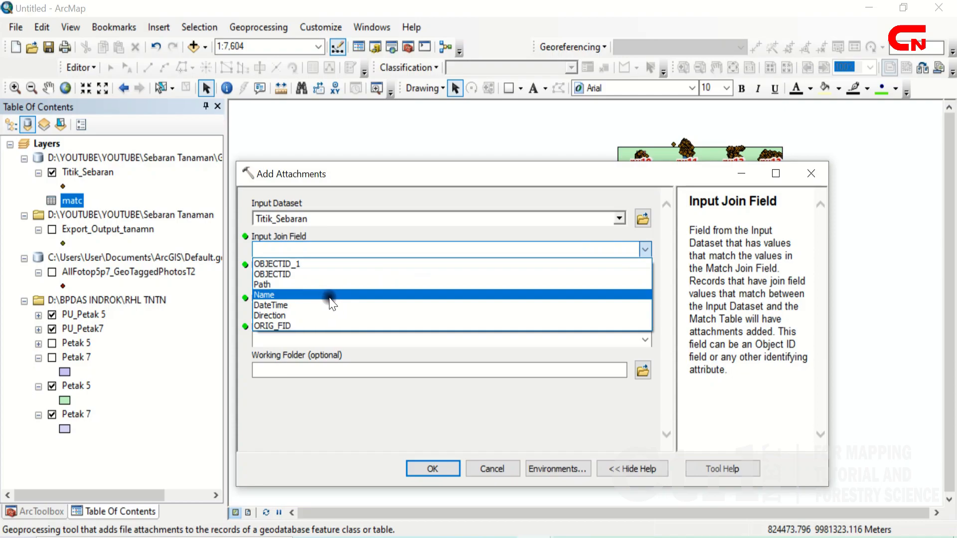
{"action": "left_click", "coordinate": [305, 296]}
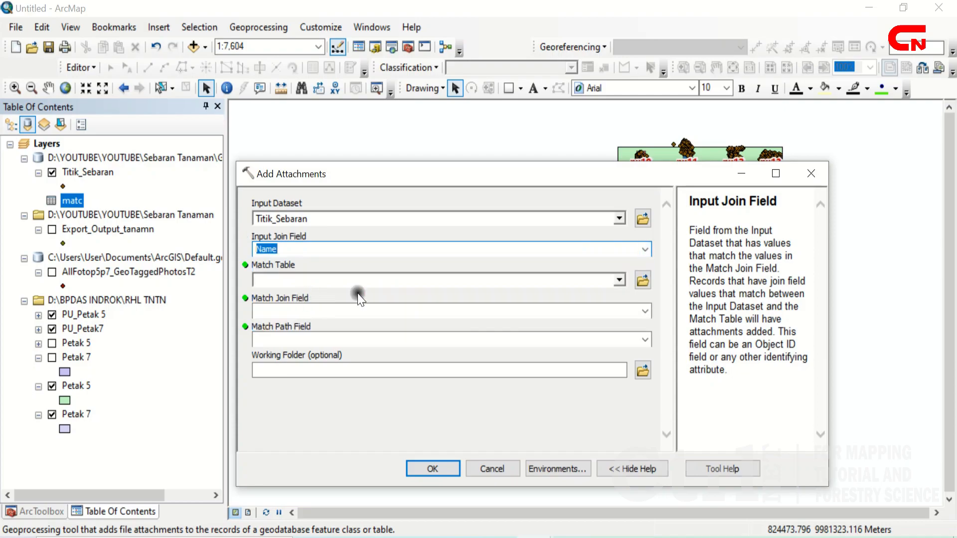
Set the match table to matc and examine its records to determine which field holds the photo file names.
{"action": "left_click", "coordinate": [619, 281]}
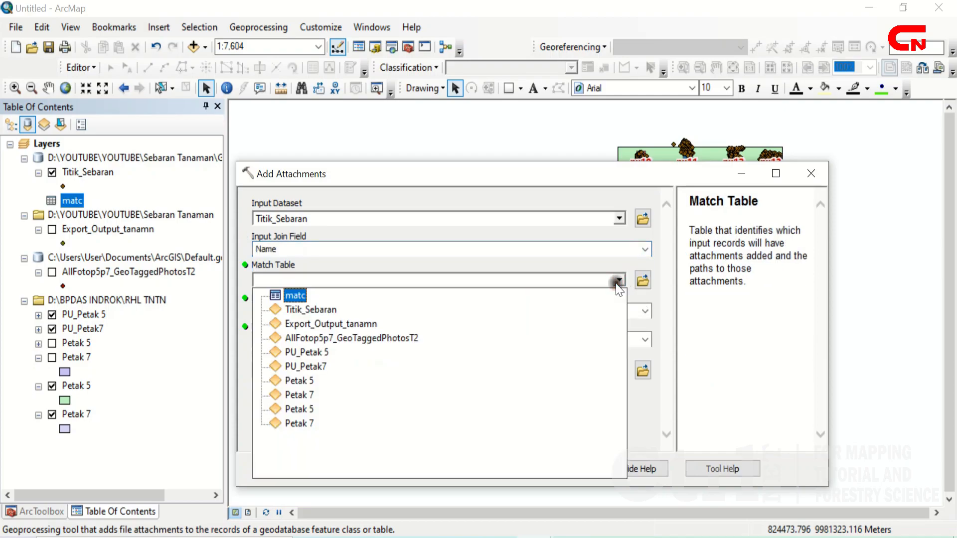
{"action": "left_click", "coordinate": [295, 296]}
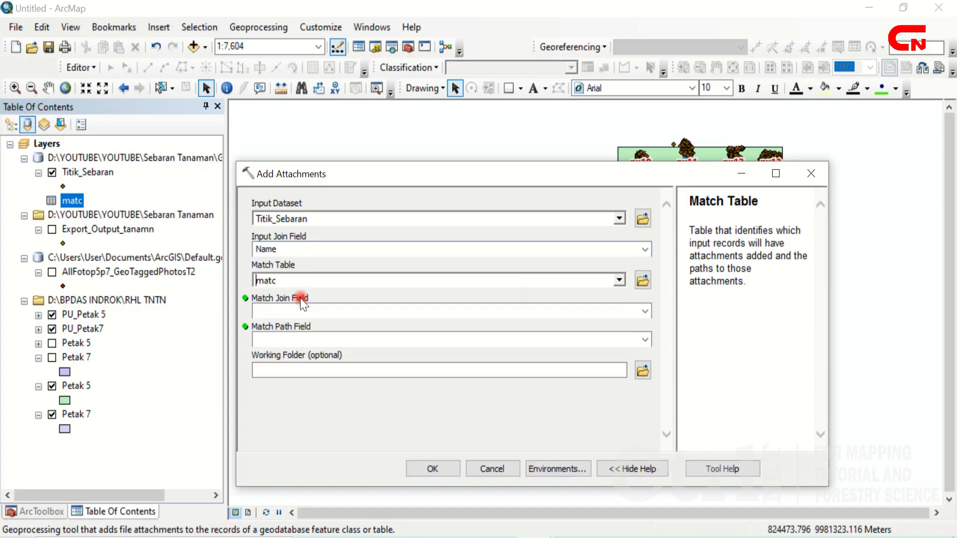
{"action": "right_click", "coordinate": [73, 202]}
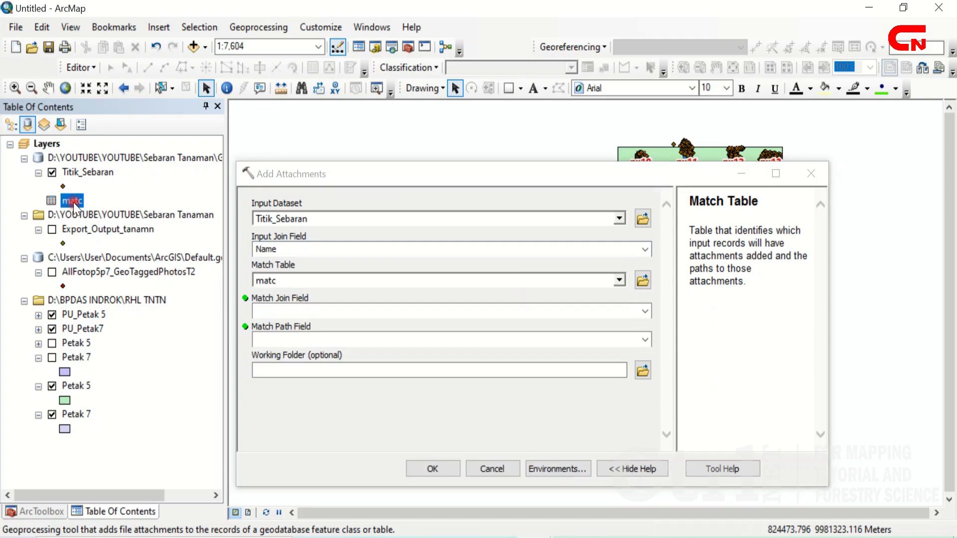
{"action": "left_click", "coordinate": [112, 213]}
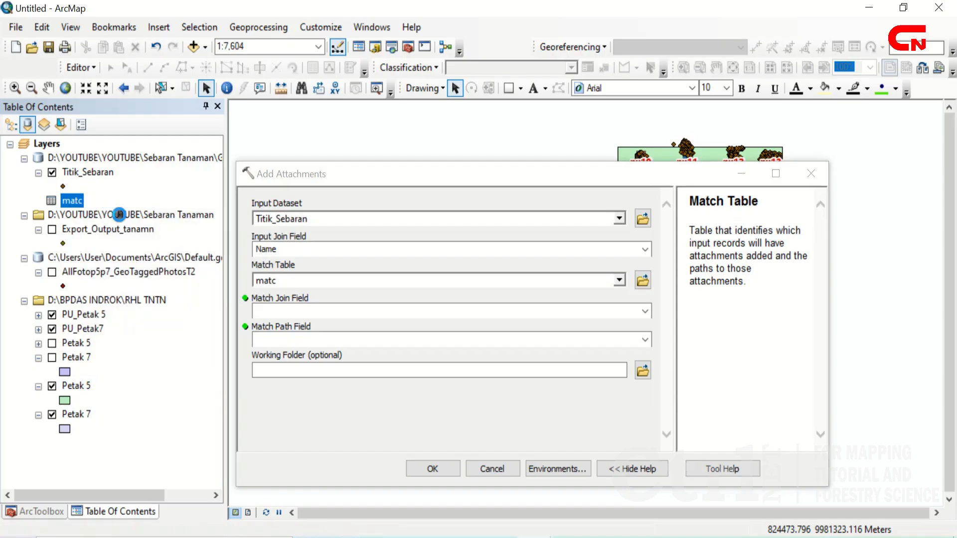
{"action": "left_click", "coordinate": [161, 58]}
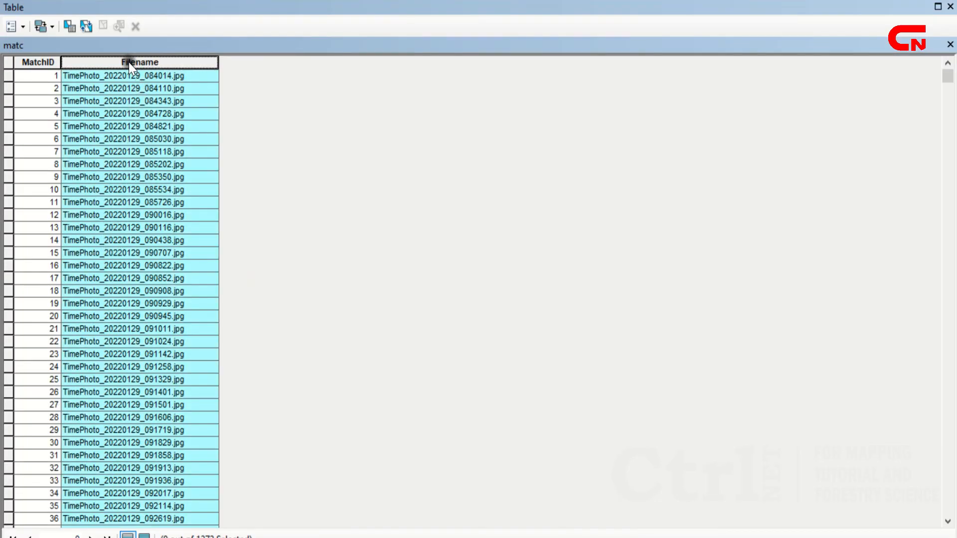
{"action": "left_click", "coordinate": [950, 45]}
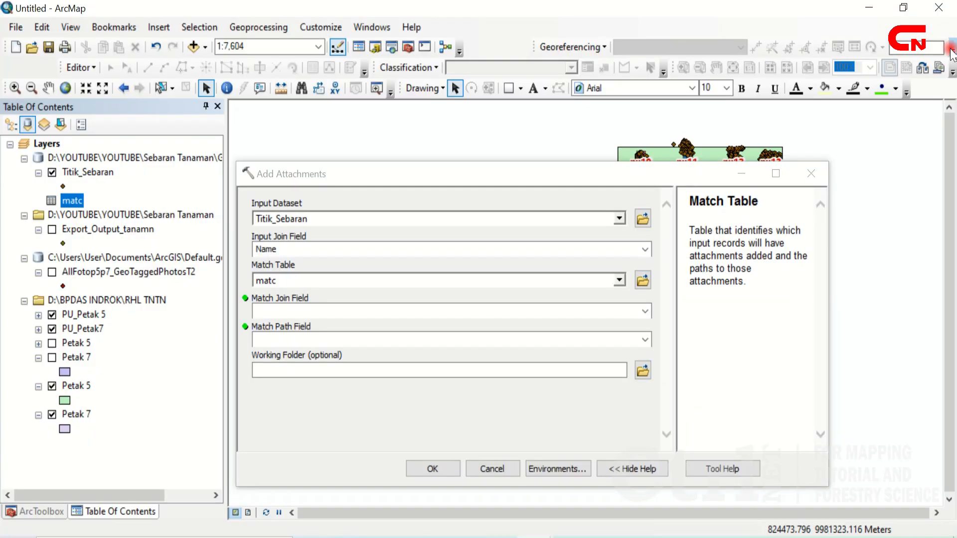
Set both the match join field and the match path field to Filename.
{"action": "left_click", "coordinate": [644, 312]}
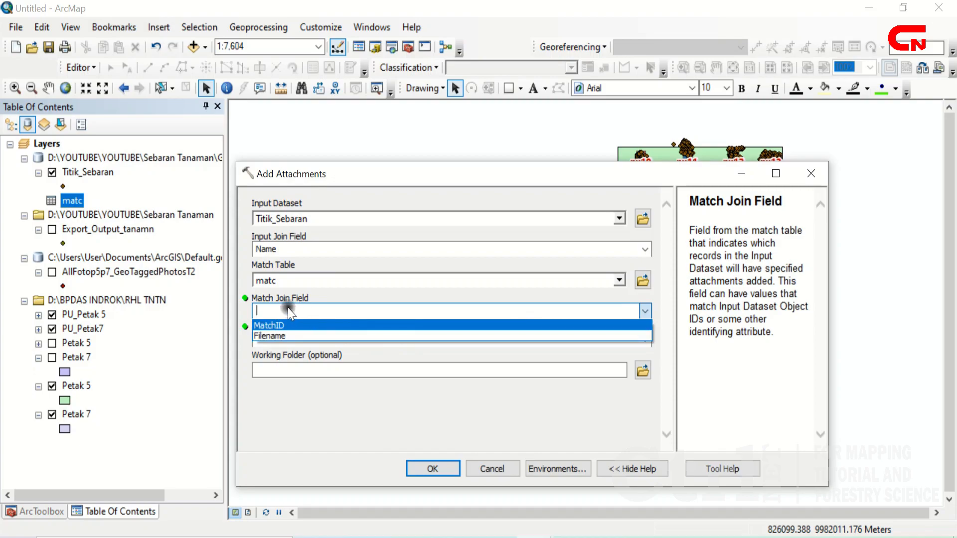
{"action": "left_click", "coordinate": [283, 336]}
{"action": "left_click", "coordinate": [645, 340]}
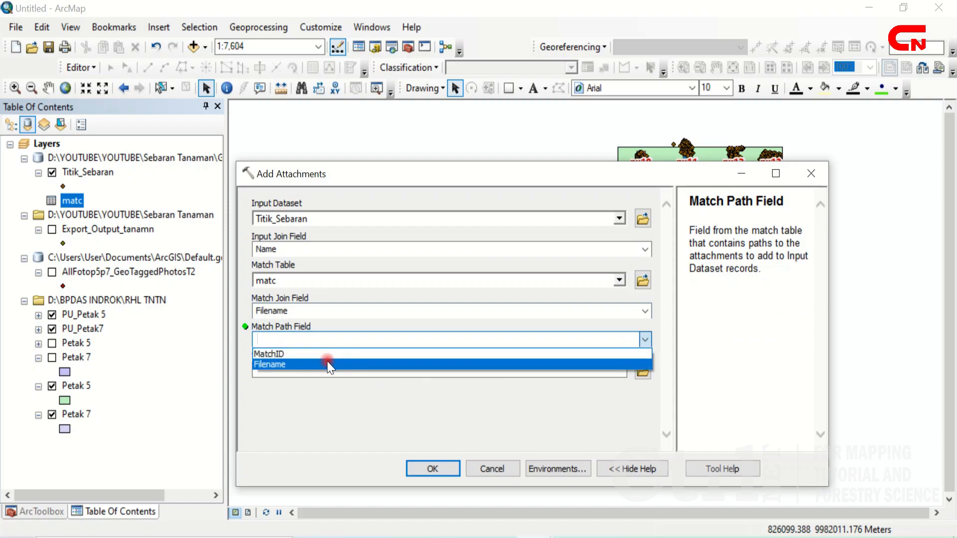
{"action": "left_click", "coordinate": [328, 364]}
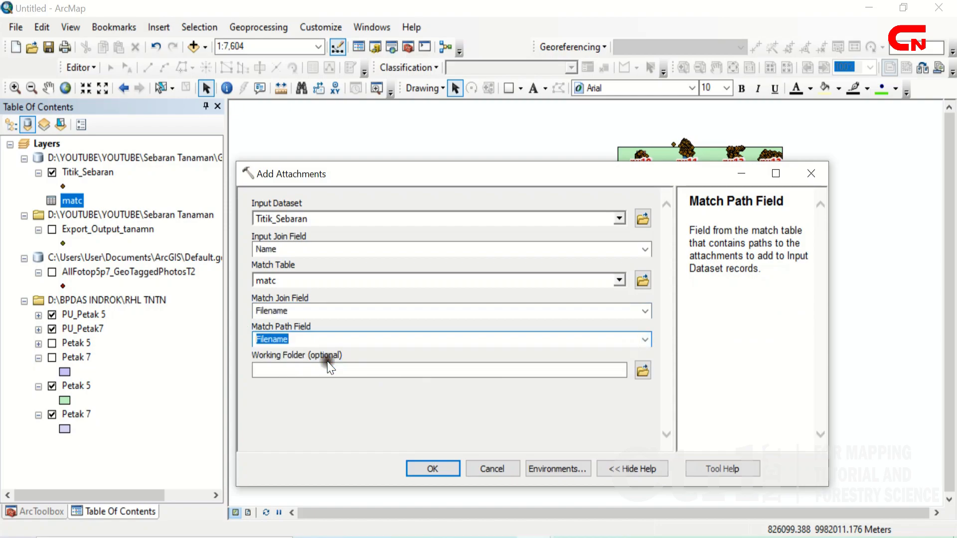
Set the working folder to the photo folder D:\YOUTUBE\YOUTUBE\All Foto p5 p7 and run Add Attachments.
{"action": "left_click", "coordinate": [642, 371]}
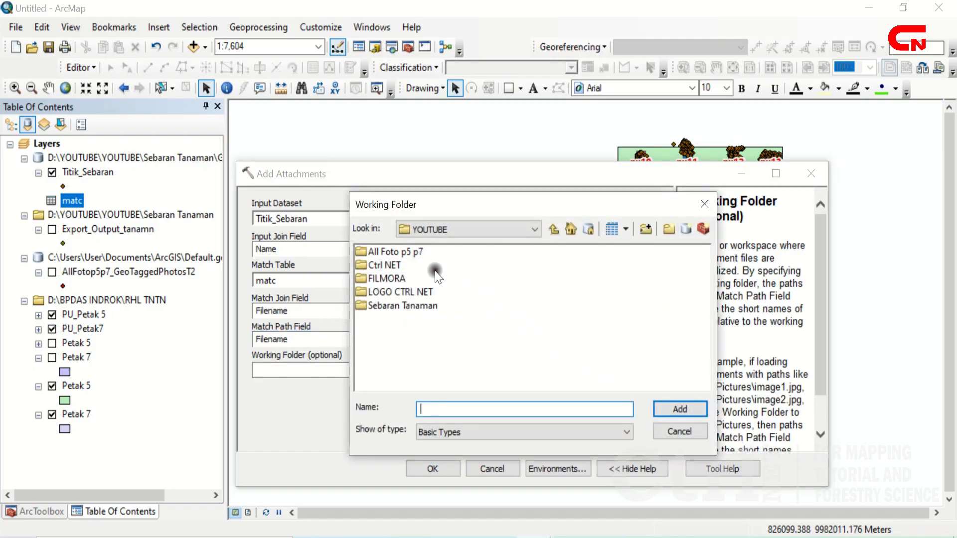
{"action": "left_click", "coordinate": [406, 252]}
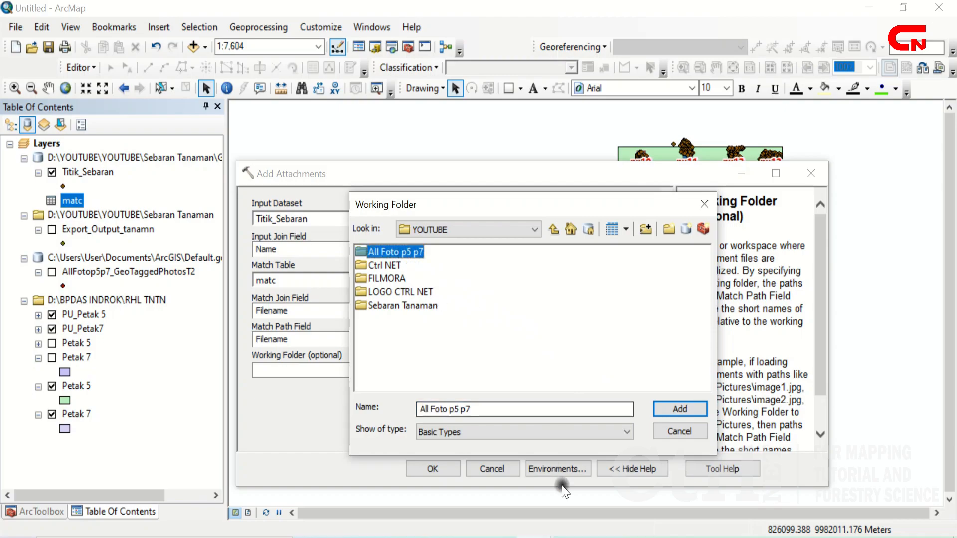
{"action": "mouse_move", "coordinate": [387, 537]}
{"action": "left_click", "coordinate": [342, 498]}
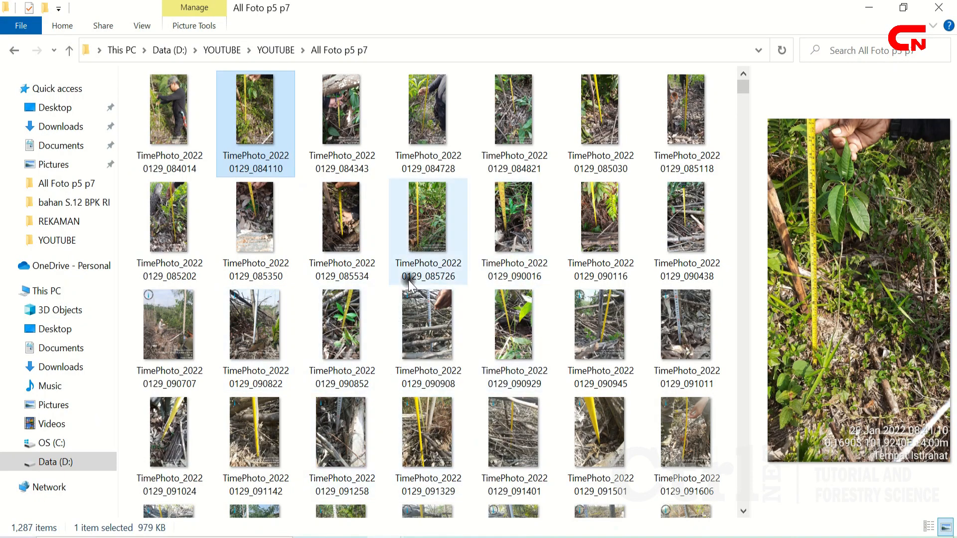
{"action": "mouse_move", "coordinate": [531, 535]}
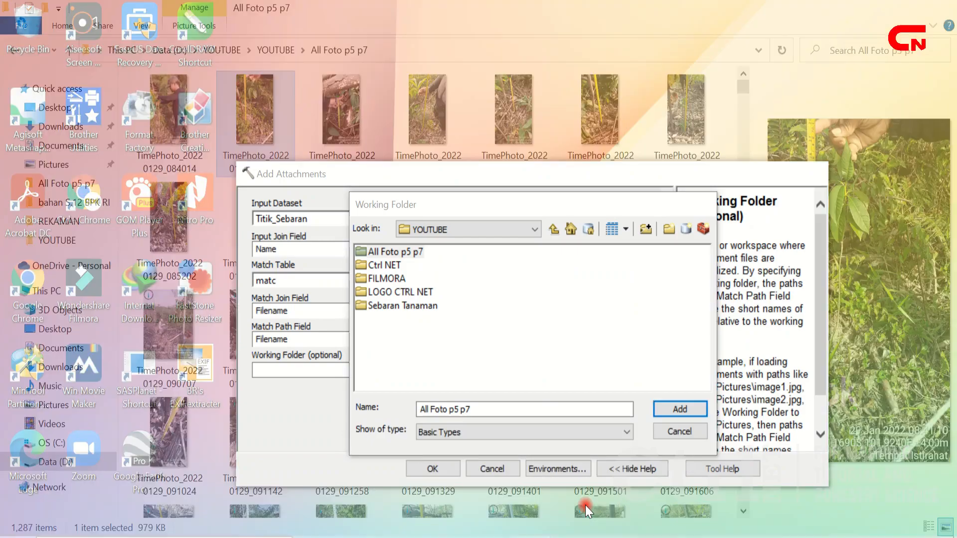
{"action": "left_click", "coordinate": [585, 506]}
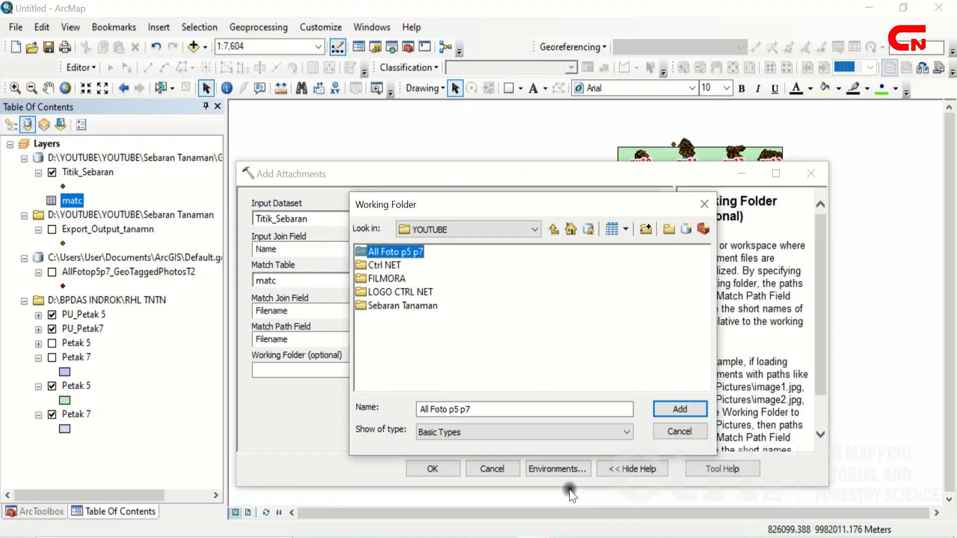
{"action": "left_click", "coordinate": [662, 411]}
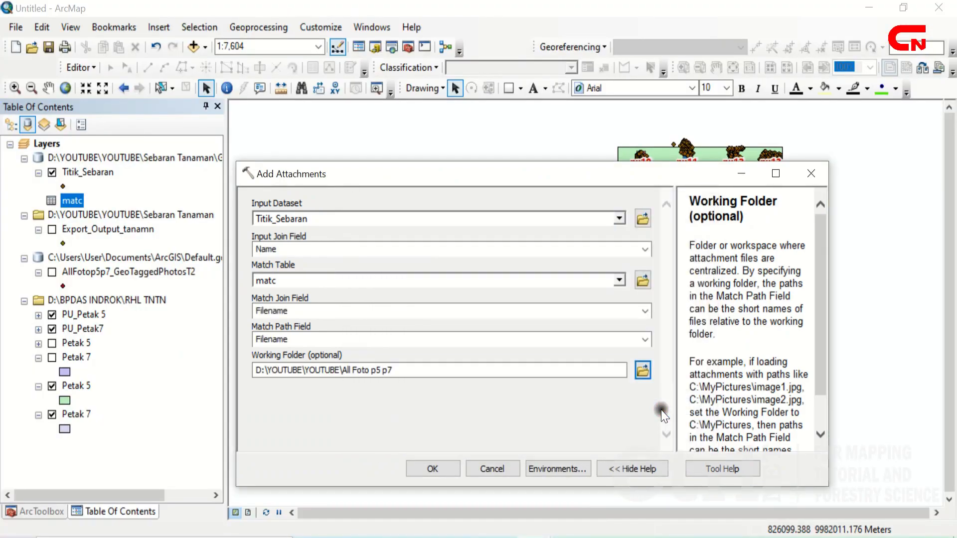
{"action": "left_click", "coordinate": [437, 468]}
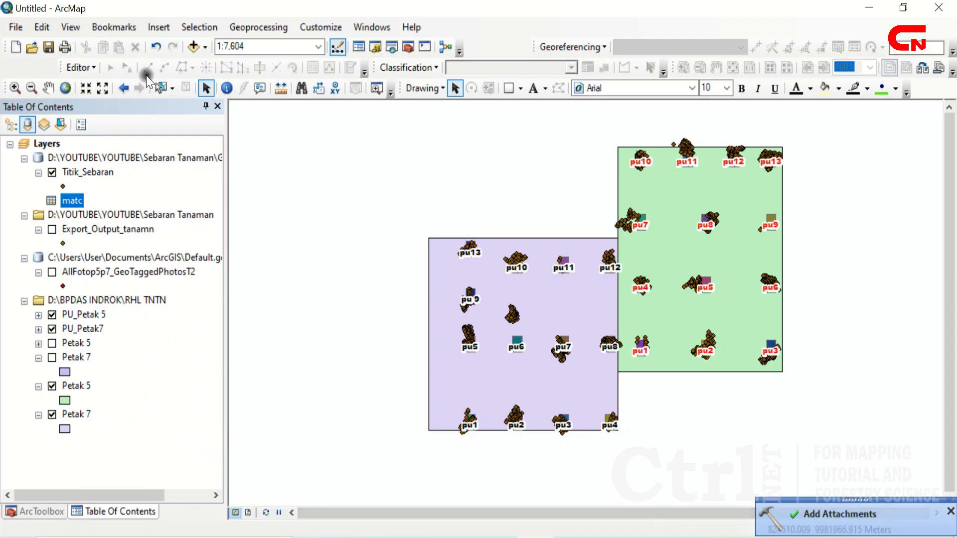
List the map's layers by drawing order in the table of contents.
{"action": "left_click", "coordinate": [15, 89]}
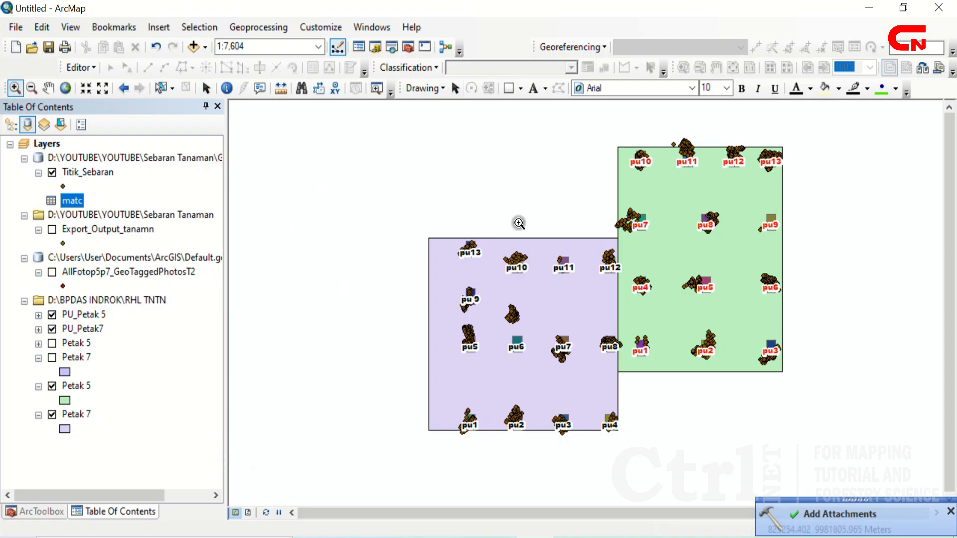
{"action": "left_click_drag", "start_coordinate": [490, 212], "coordinate": [674, 313]}
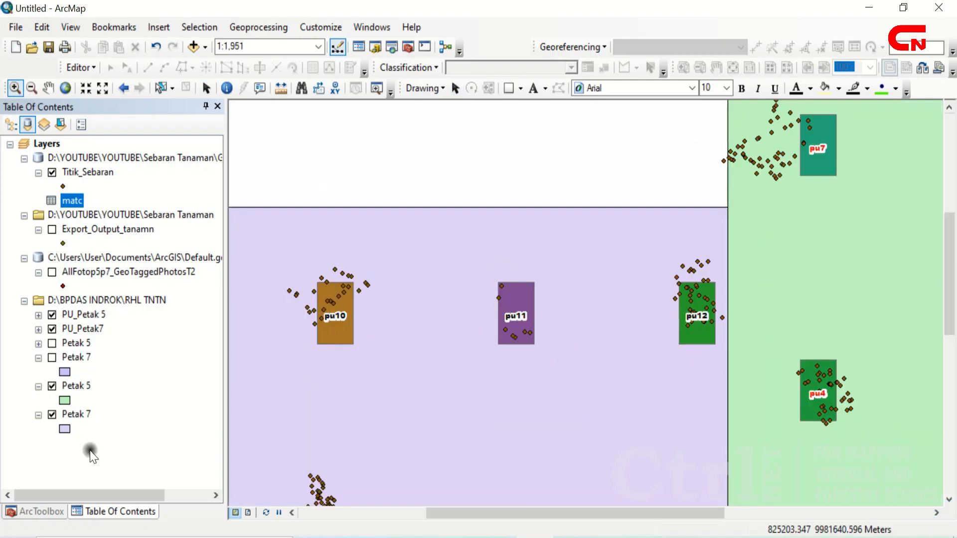
{"action": "left_click", "coordinate": [42, 514]}
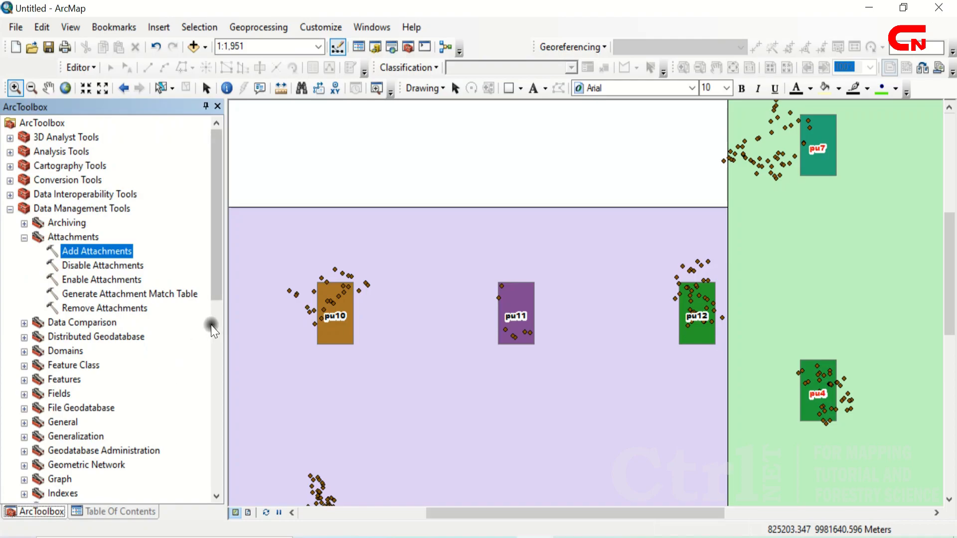
{"action": "left_click", "coordinate": [121, 513]}
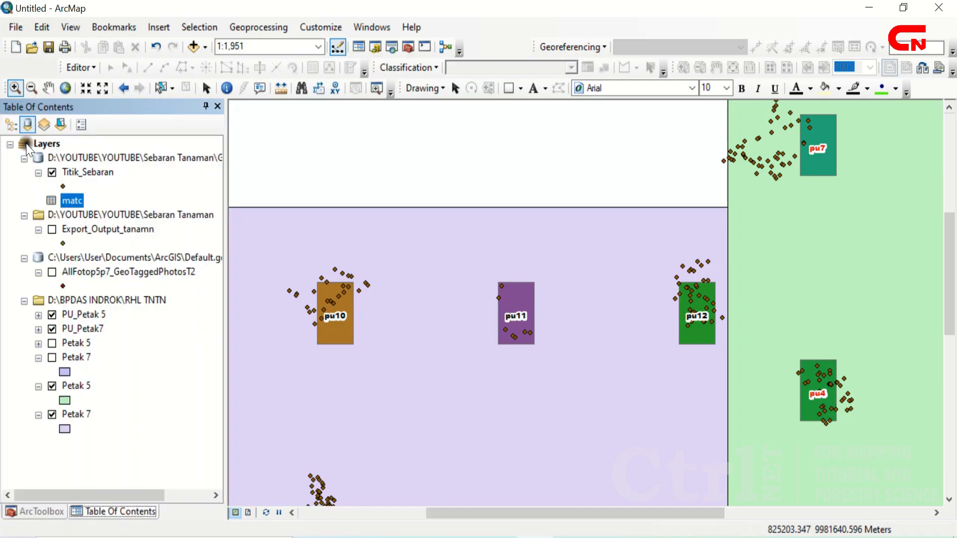
{"action": "left_click", "coordinate": [11, 128]}
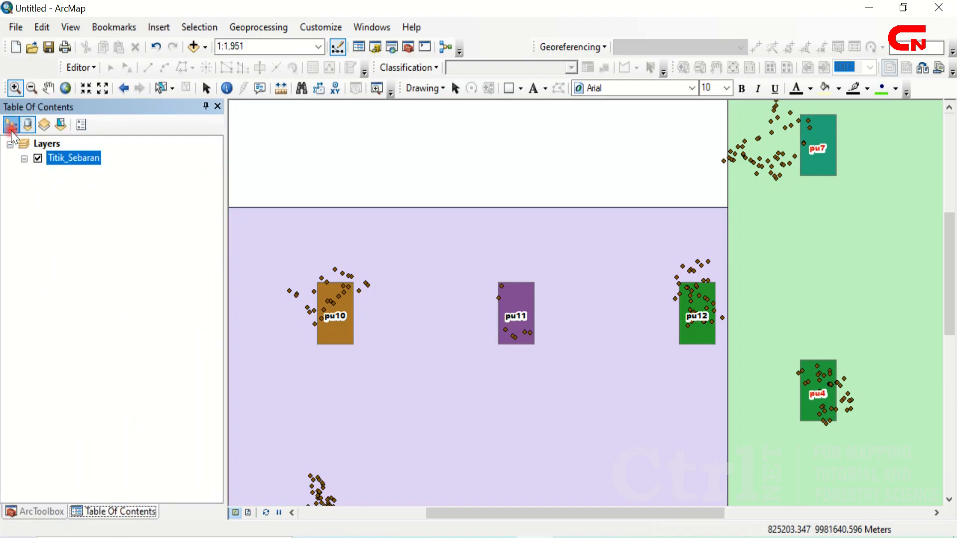
View the HTML pop-ups with photos for one Titik_Sebaran point at pu11 and one at pu10.
{"action": "left_click", "coordinate": [258, 90]}
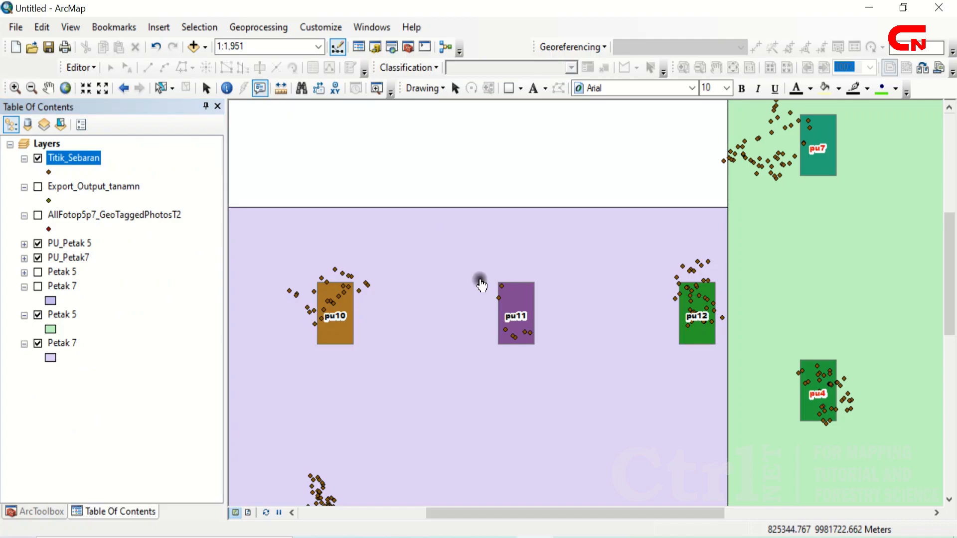
{"action": "left_click", "coordinate": [498, 300]}
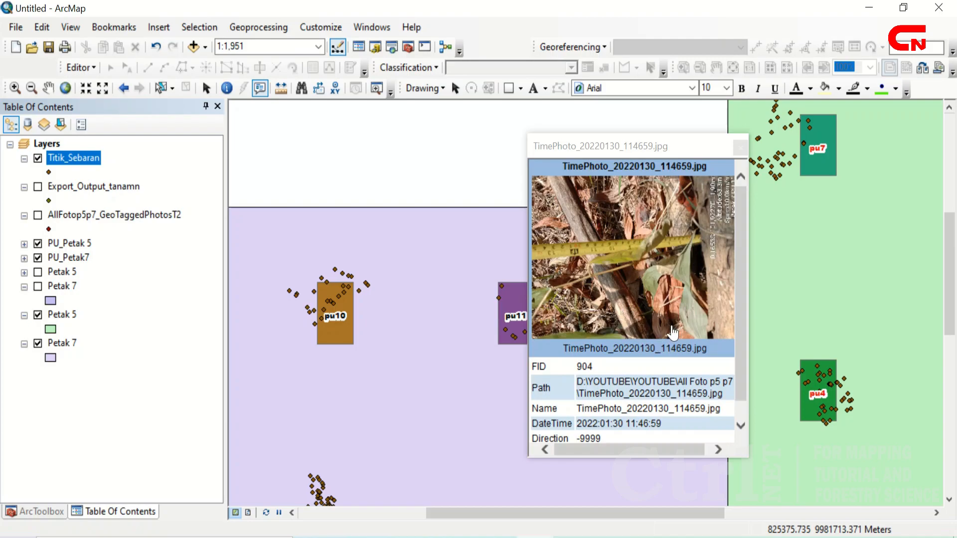
{"action": "left_click", "coordinate": [359, 291]}
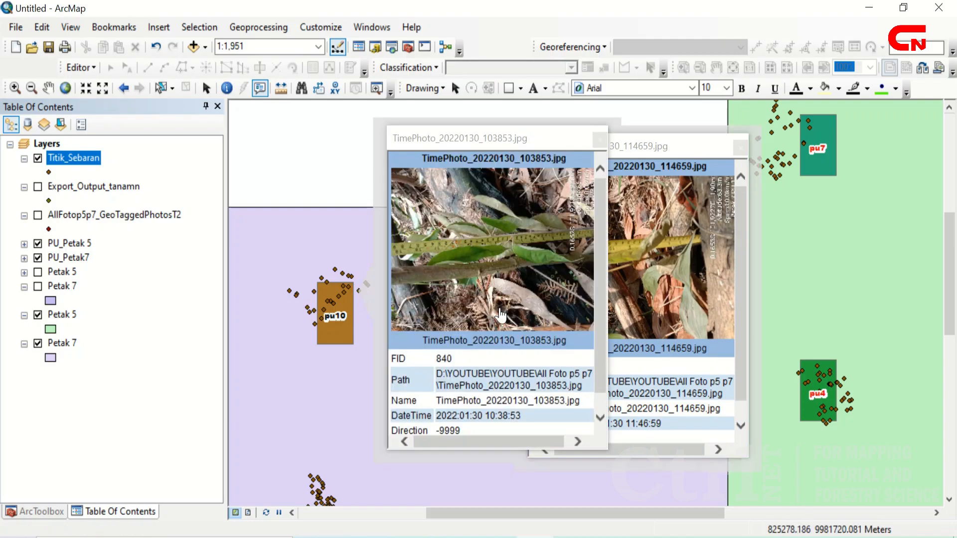
{"action": "left_click", "coordinate": [601, 140]}
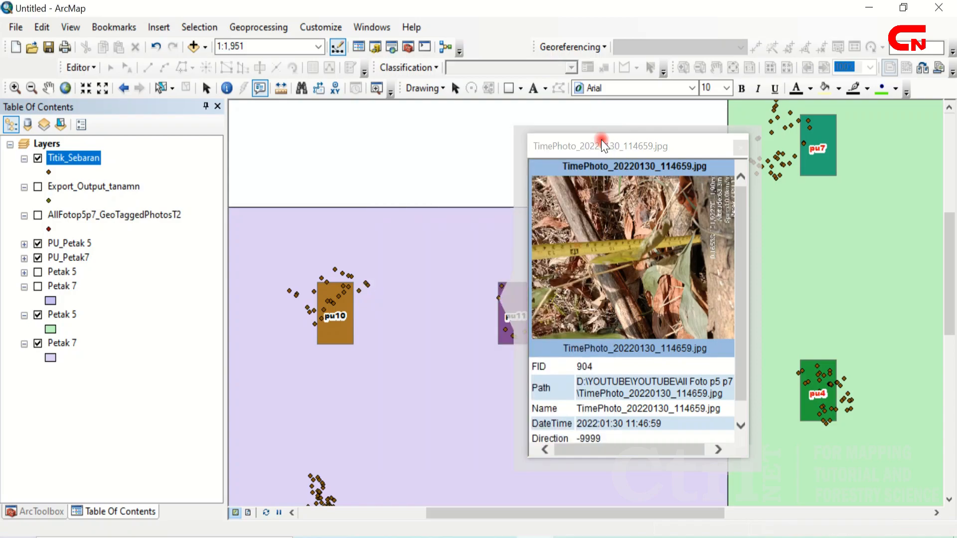
{"action": "left_click", "coordinate": [743, 148]}
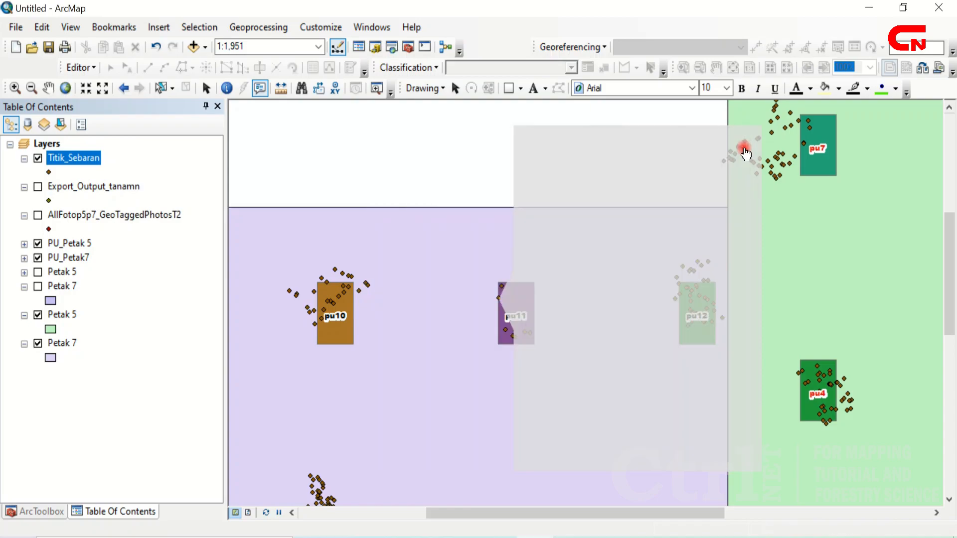
Display AllFotop5p7_GeoTaggedPhotosT2 instead of Titik_Sebaran and view the photo pop-up of the same point at pu11 for comparison.
{"action": "left_click", "coordinate": [38, 158]}
{"action": "left_click", "coordinate": [37, 220]}
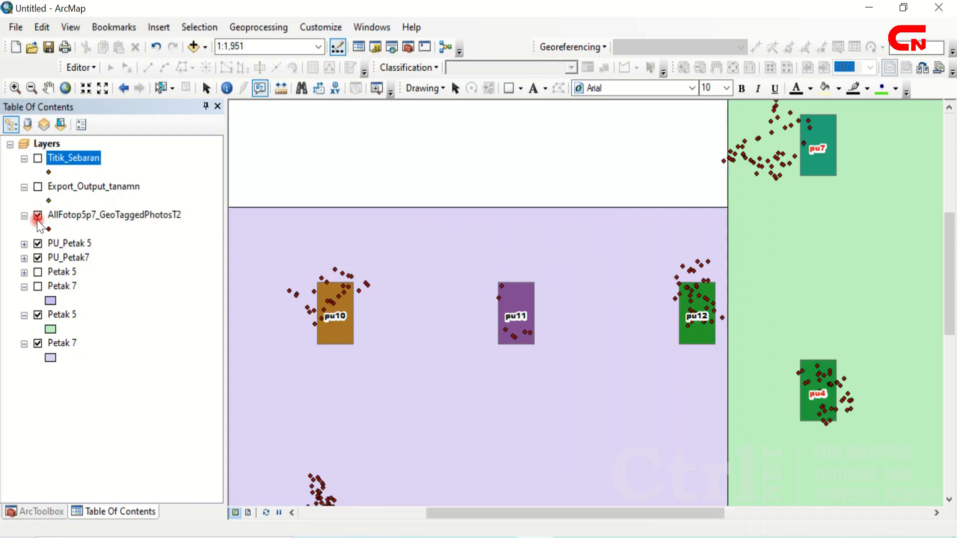
{"action": "left_click", "coordinate": [500, 302]}
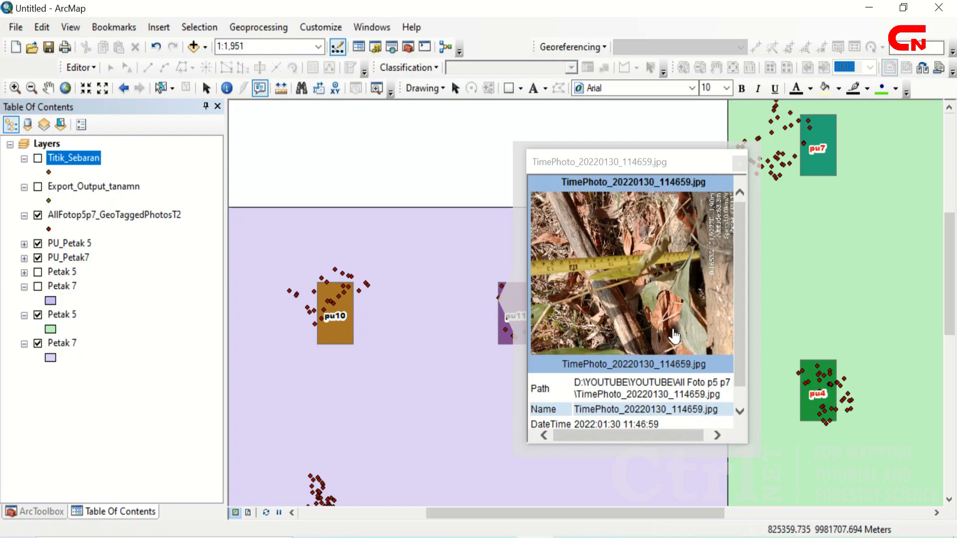
{"action": "left_click", "coordinate": [739, 163]}
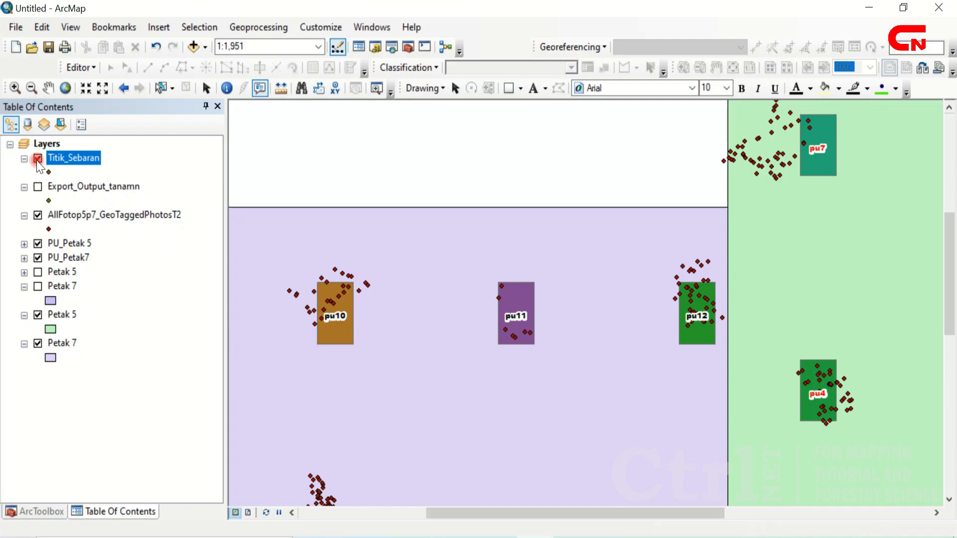
Make Titik_Sebaran visible again and hide AllFotop5p7_GeoTaggedPhotosT2.
{"action": "left_click", "coordinate": [38, 215]}
{"action": "left_click", "coordinate": [31, 89]}
{"action": "left_click", "coordinate": [735, 357]}
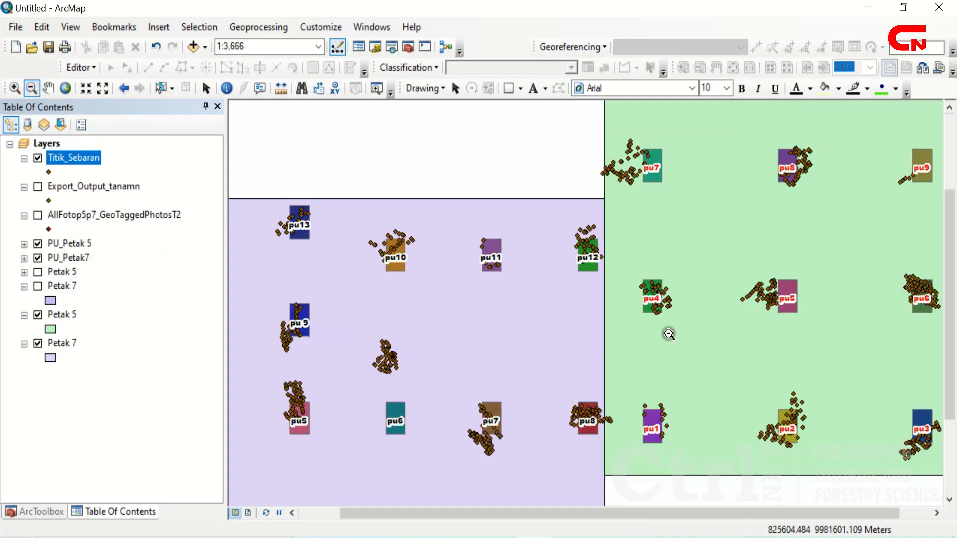
View the HTML photo pop-ups of one Titik_Sebaran point at pu7 and one above pu6 in Petak 7 side by side.
{"action": "left_click_drag", "start_coordinate": [378, 148], "coordinate": [764, 493]}
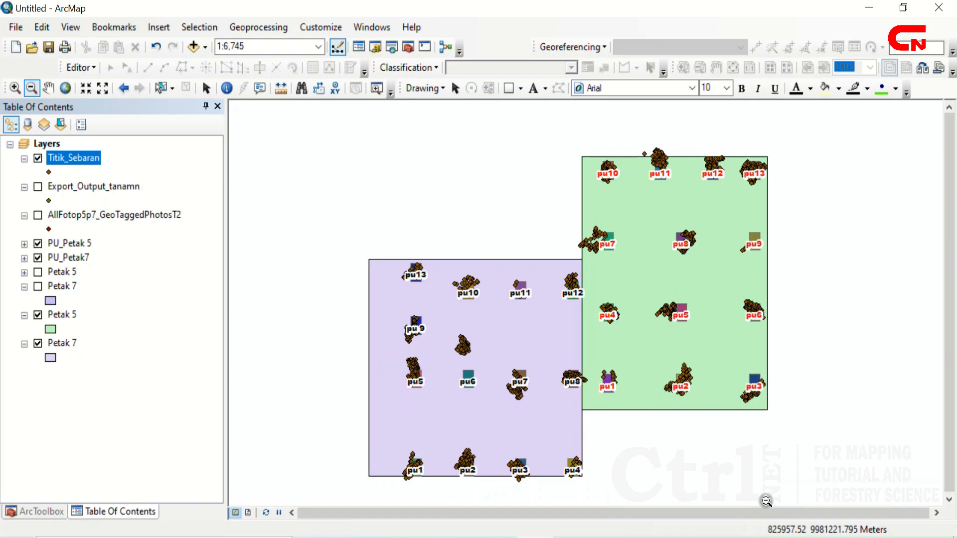
{"action": "left_click", "coordinate": [207, 89]}
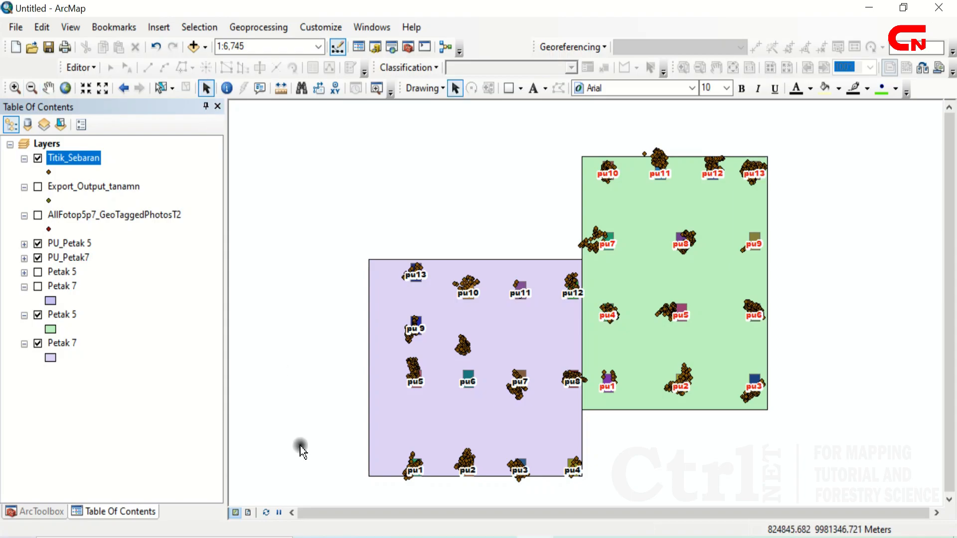
{"action": "left_click", "coordinate": [259, 88]}
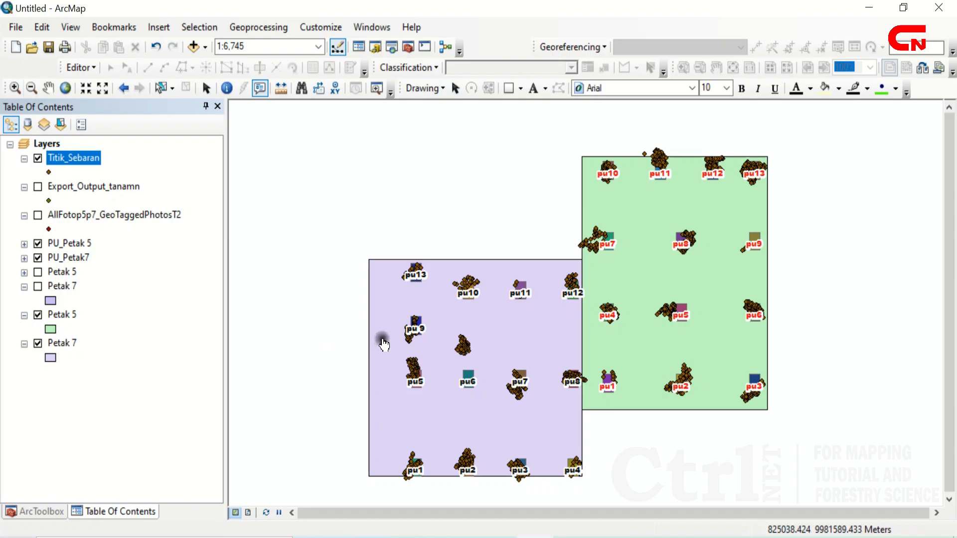
{"action": "left_click", "coordinate": [522, 399]}
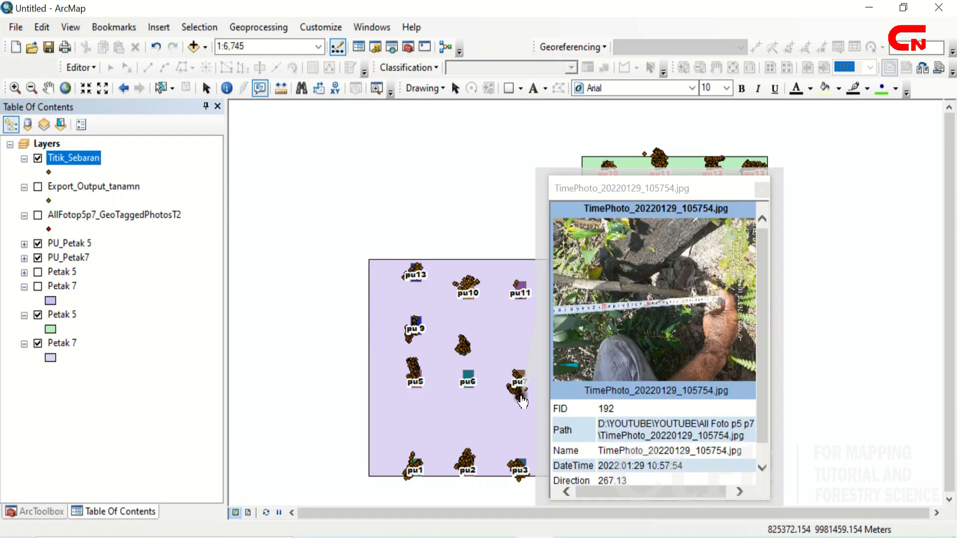
{"action": "left_click_drag", "start_coordinate": [672, 190], "coordinate": [803, 124]}
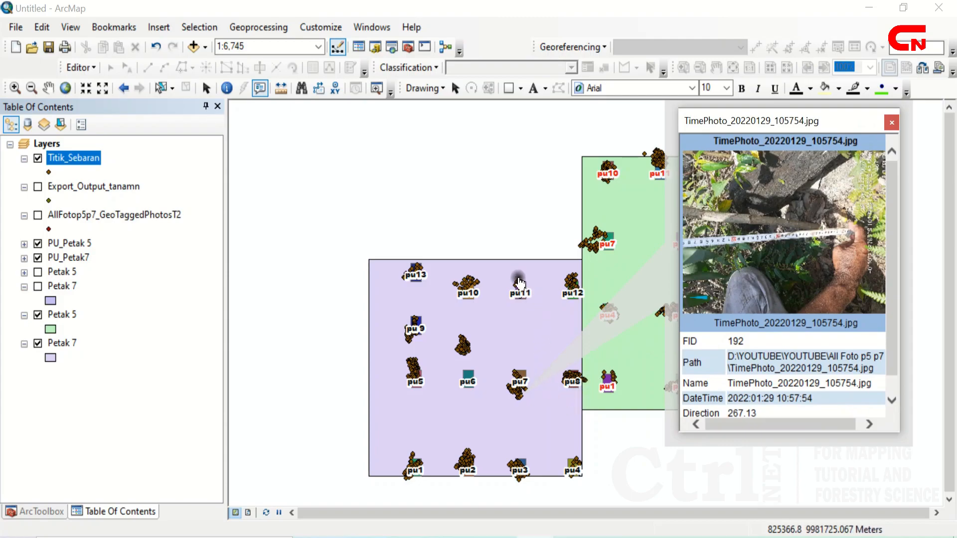
{"action": "left_click", "coordinate": [463, 355]}
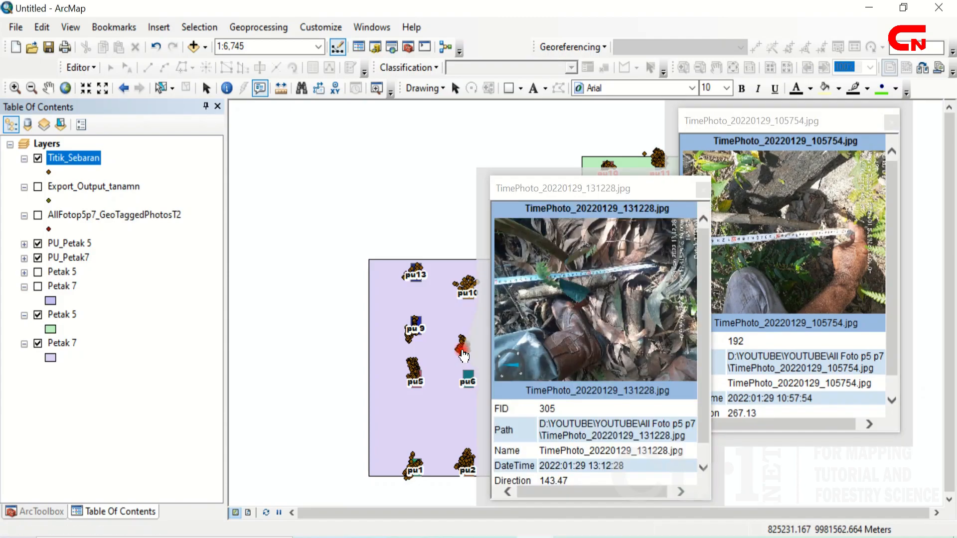
{"action": "left_click_drag", "start_coordinate": [606, 192], "coordinate": [551, 121]}
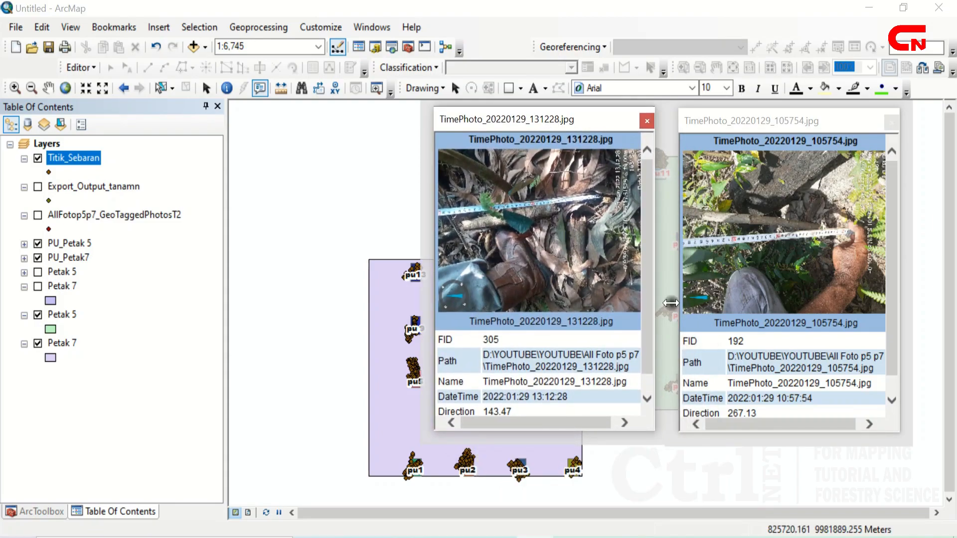
{"action": "left_click", "coordinate": [648, 121]}
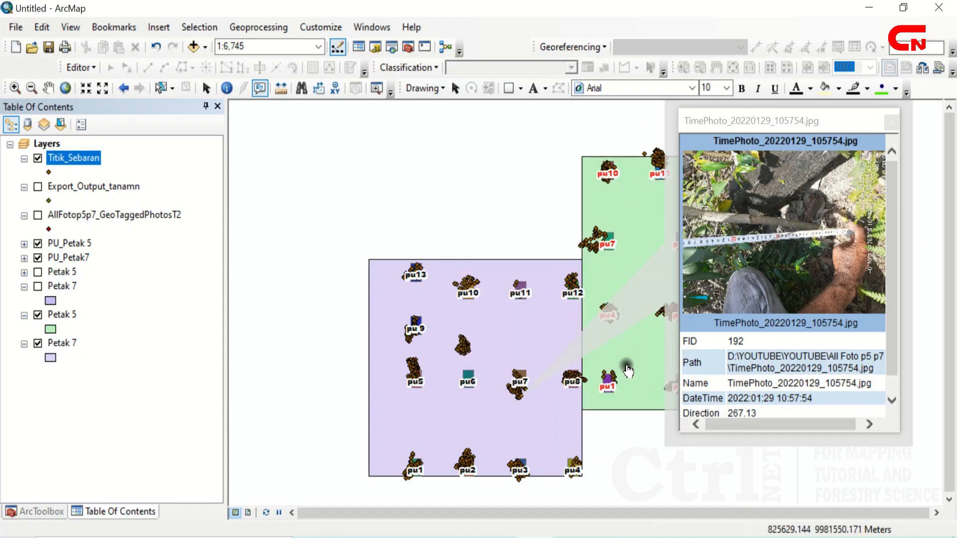
View the photo pop-up of a Titik_Sebaran point at pu4 in Petak 7 beside the pu7 one, and close both.
{"action": "left_click", "coordinate": [575, 461]}
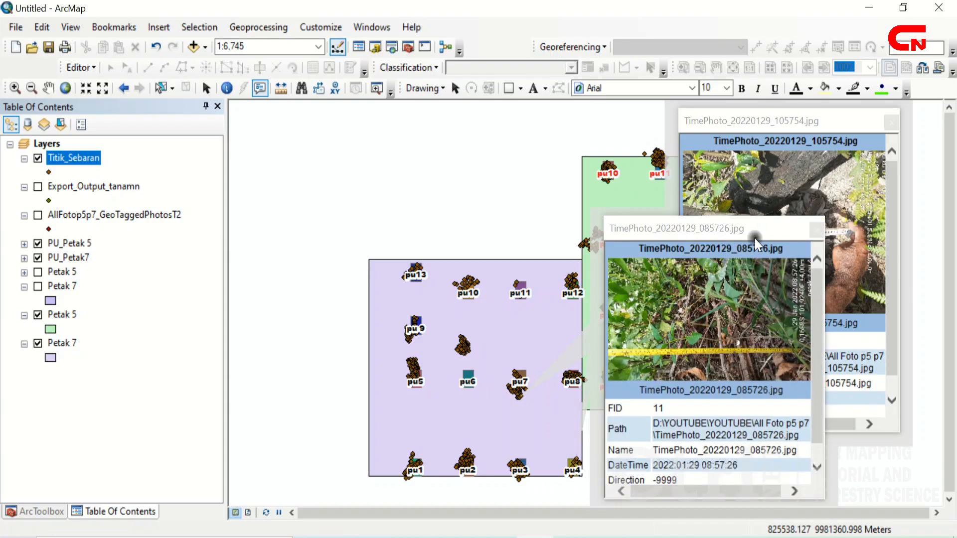
{"action": "left_click_drag", "start_coordinate": [722, 234], "coordinate": [537, 131]}
{"action": "left_click_drag", "start_coordinate": [420, 398], "coordinate": [395, 442]}
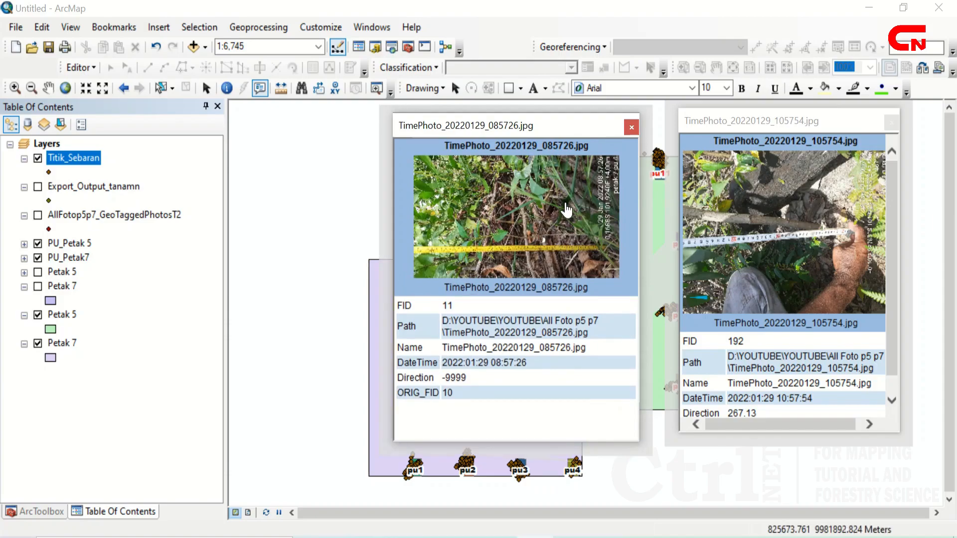
{"action": "left_click_drag", "start_coordinate": [764, 121], "coordinate": [759, 125]}
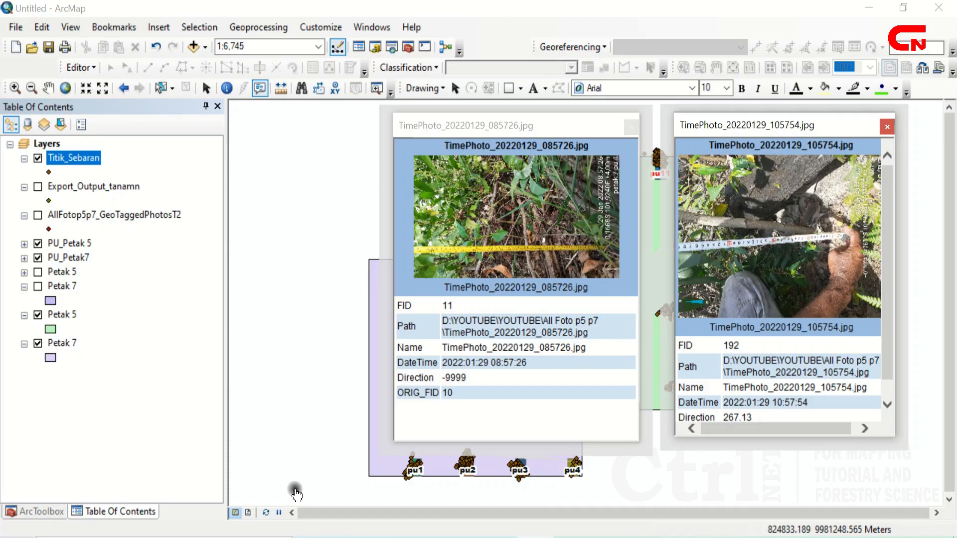
{"action": "left_click", "coordinate": [631, 127]}
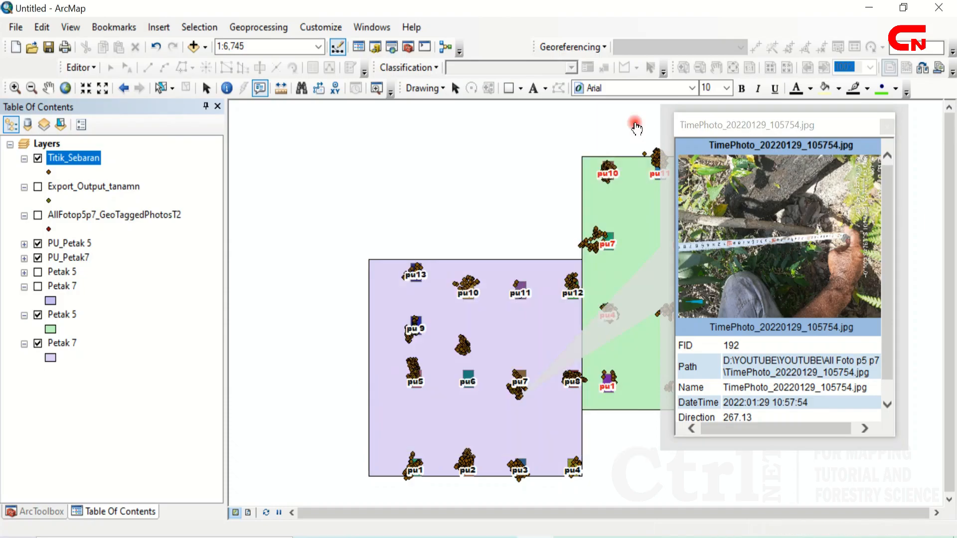
{"action": "left_click", "coordinate": [886, 126]}
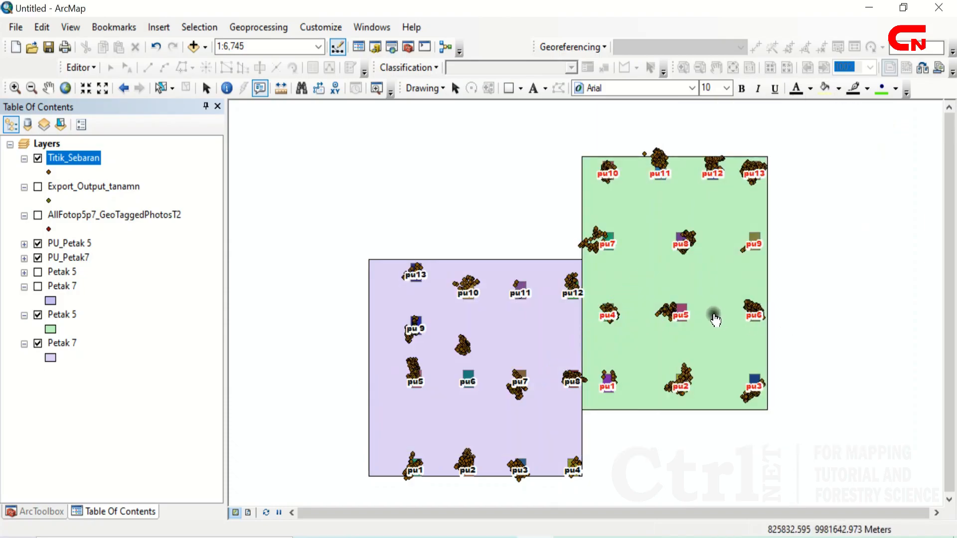
Preview the map on its page in layout view and return to data view.
{"action": "left_click", "coordinate": [206, 88]}
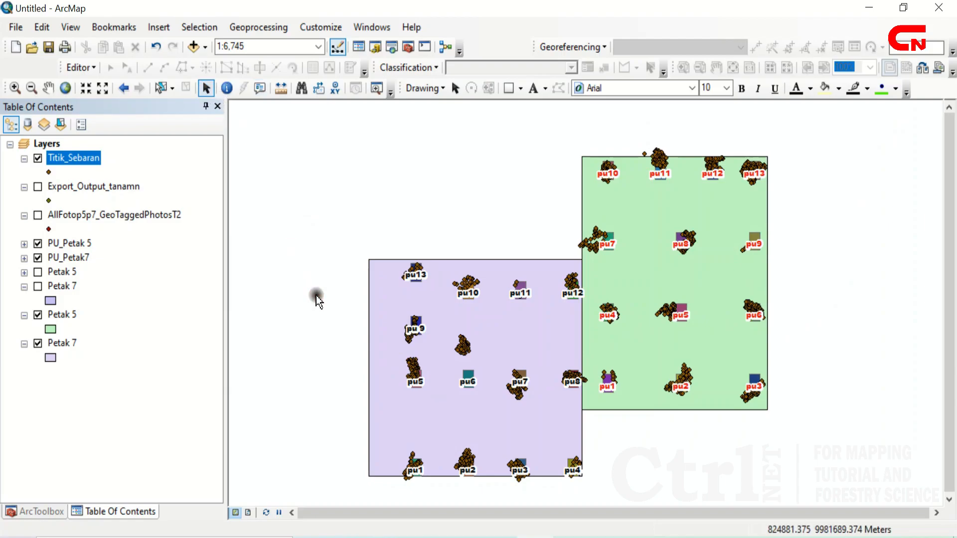
{"action": "left_click", "coordinate": [249, 513]}
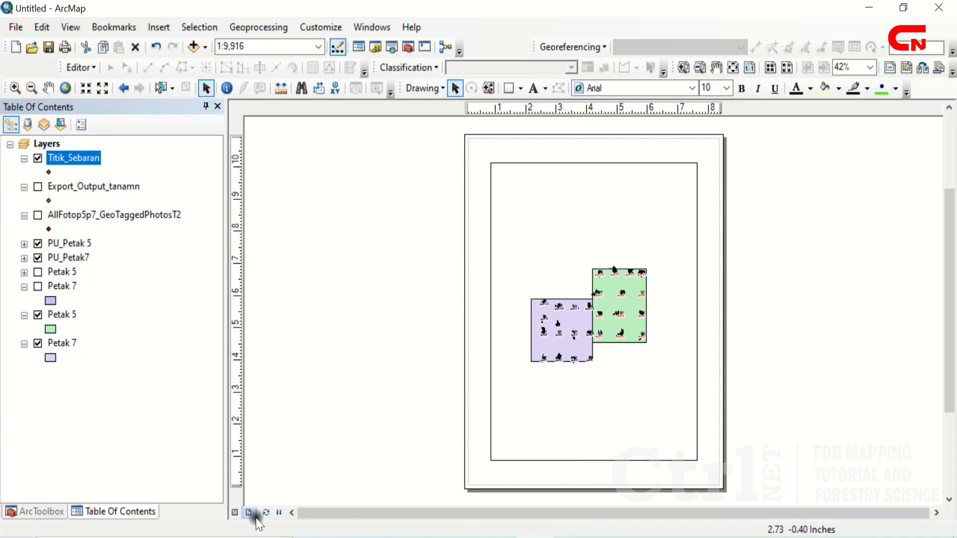
{"action": "left_click", "coordinate": [235, 513]}
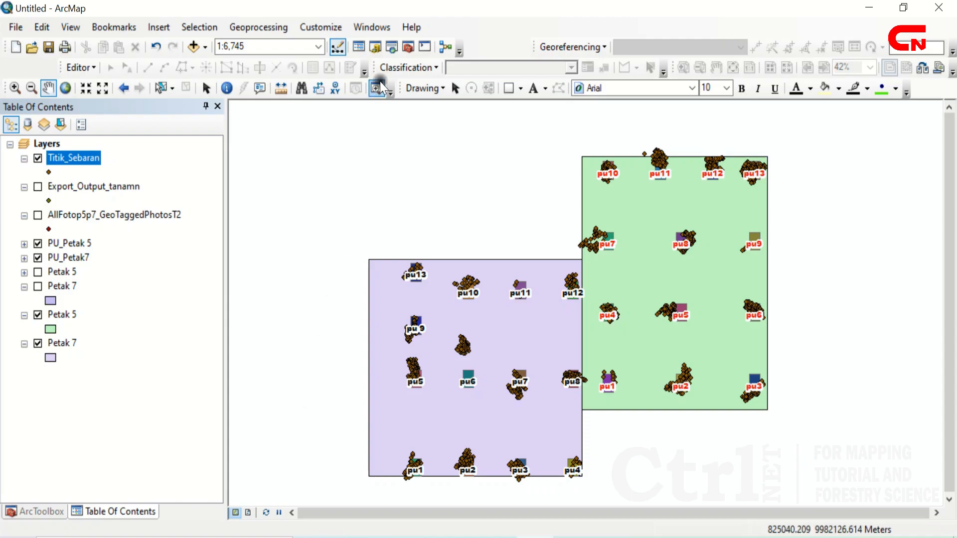
Examine the contents of Geodatabase.gdb in the Sebaran Tanaman folder in the Catalog, and close the Catalog.
{"action": "left_click", "coordinate": [376, 50]}
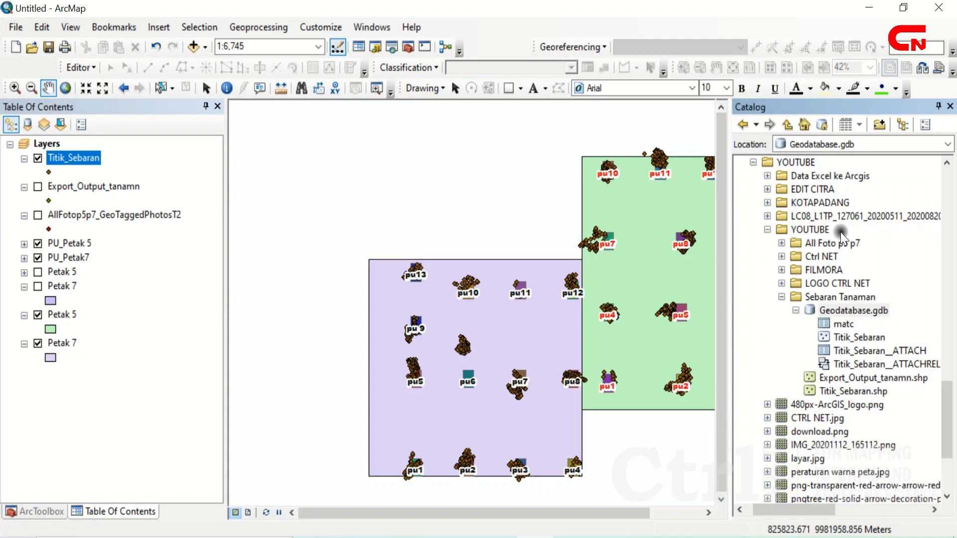
{"action": "left_click", "coordinate": [870, 314]}
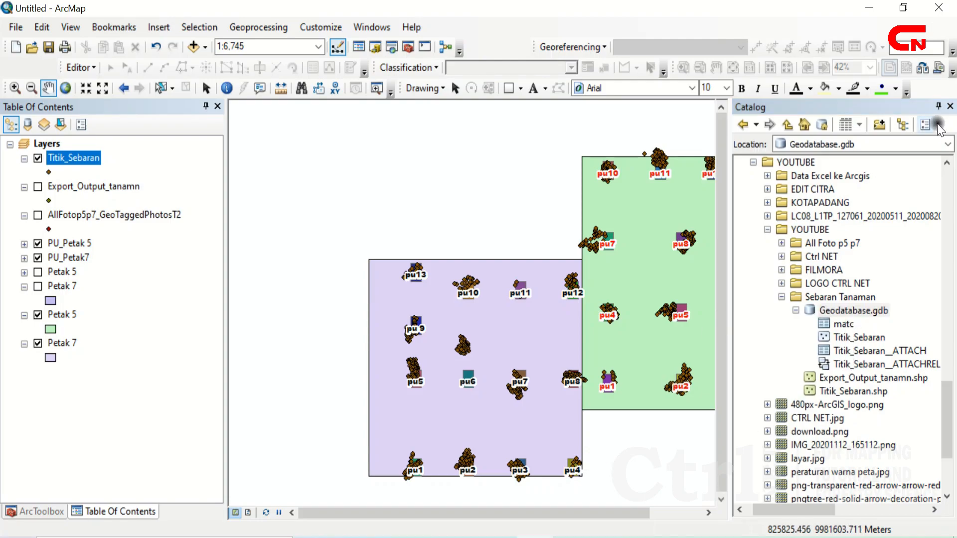
{"action": "left_click", "coordinate": [951, 107]}
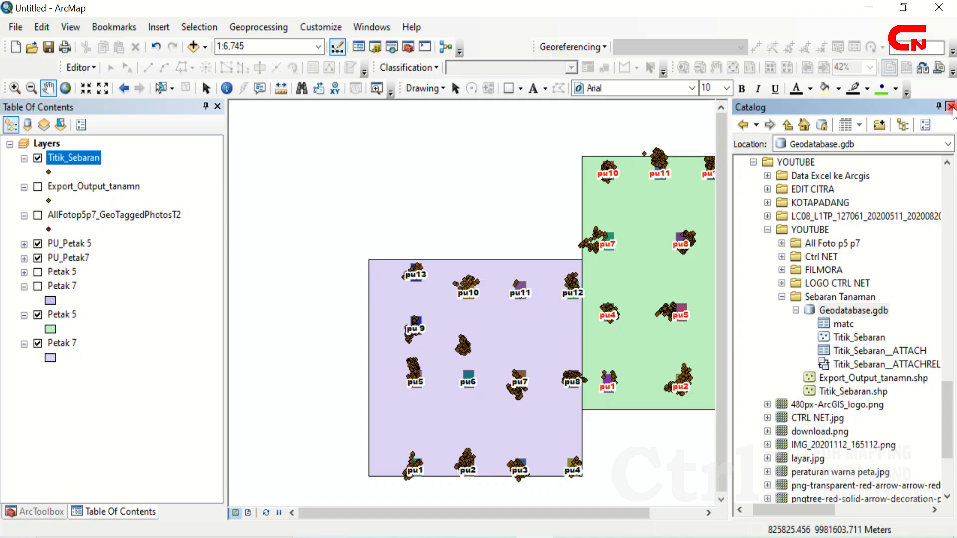
{"action": "left_click", "coordinate": [951, 106]}
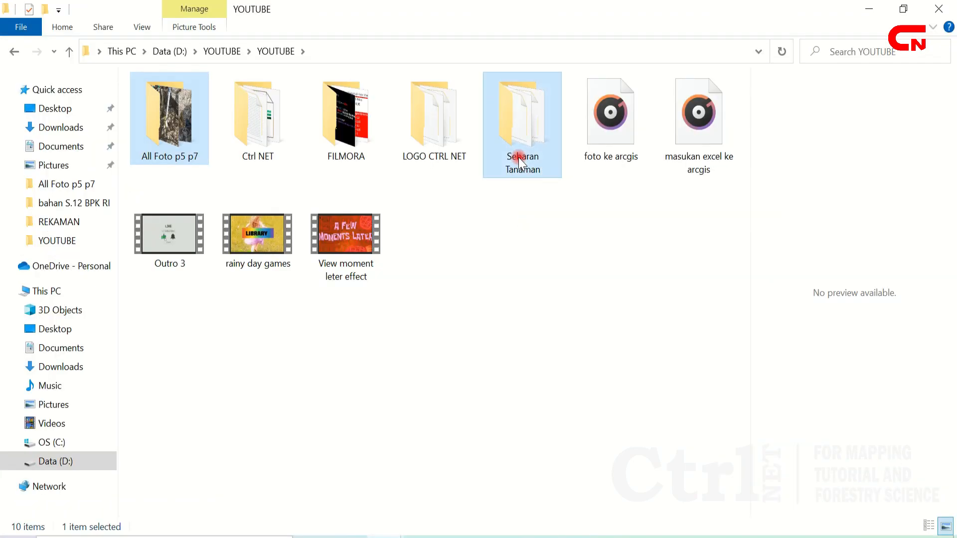
Switch to File Explorer and compress the All Foto p5 p7 and Sebaran Tanaman folders together into YOUTUBE.rar.
{"action": "left_click", "coordinate": [518, 158], "text": "ctrl"}
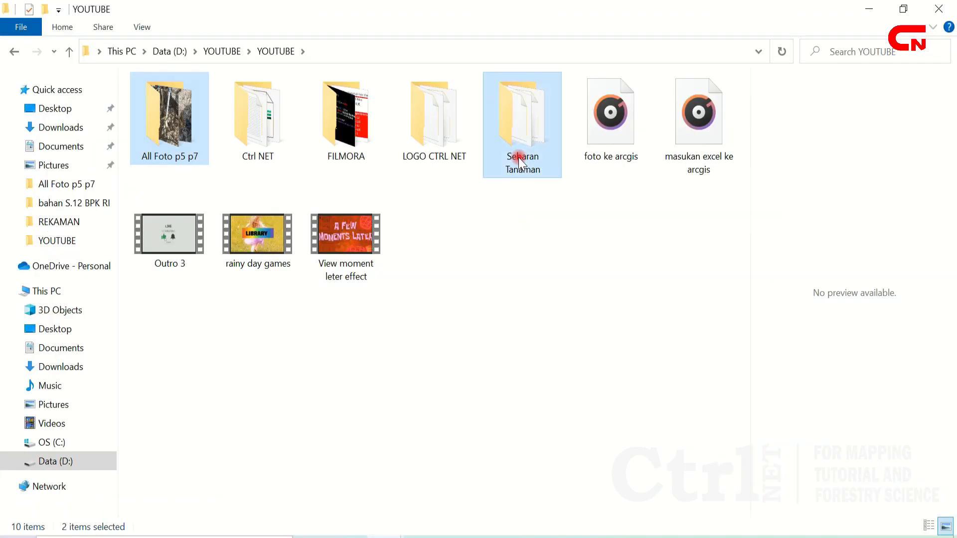
{"action": "right_click", "coordinate": [518, 158]}
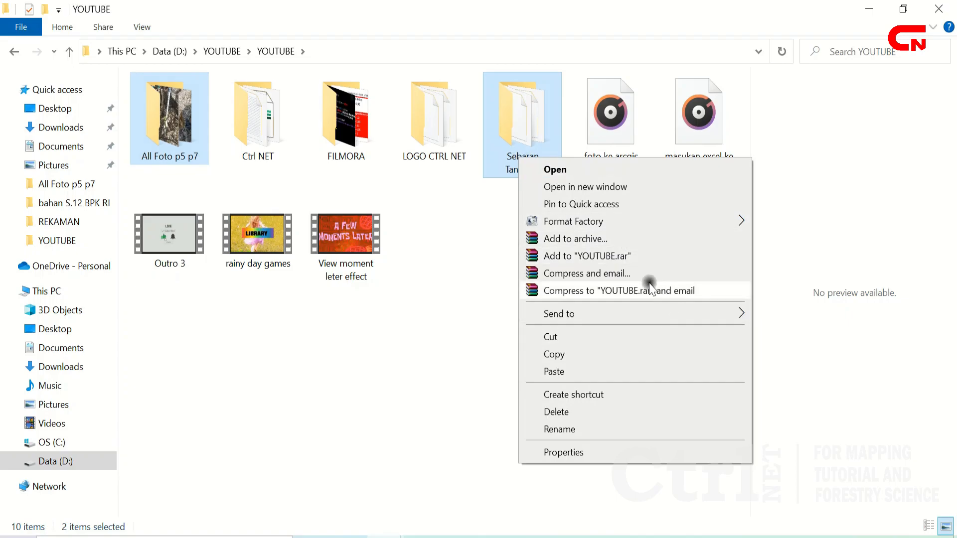
{"action": "left_click", "coordinate": [626, 255]}
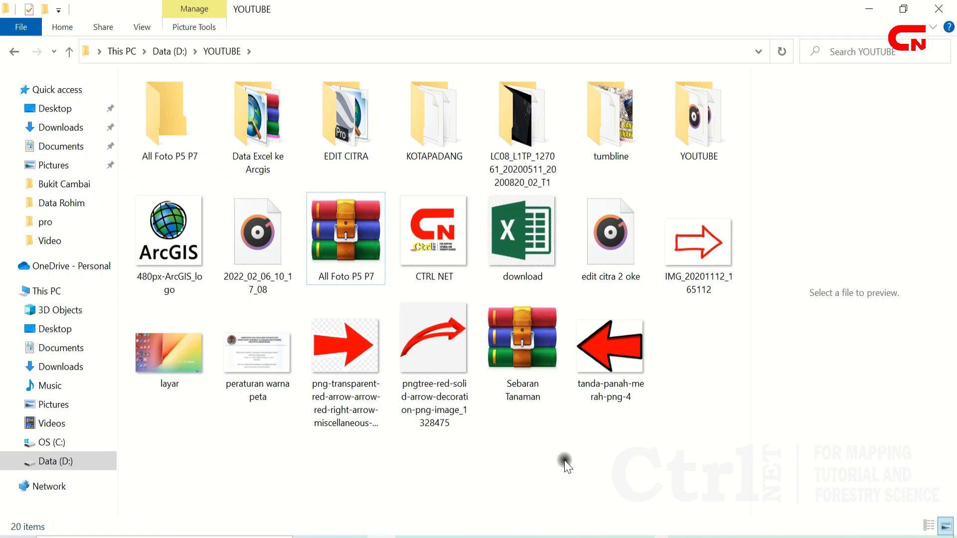